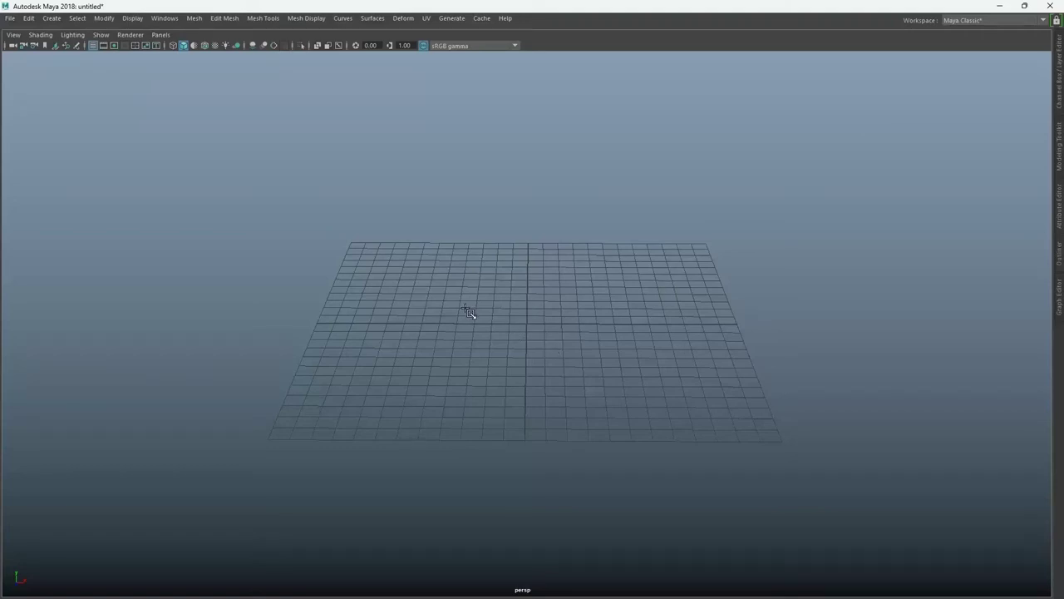
- Draw a polygon cylinder on the grid and select all its top faces
mouse_move(468, 310)
left_mouse_down()
mouse_move(565, 347)
mouse_move(544, 333)
mouse_move(594, 392)
mouse_move(547, 349)
mouse_move(532, 352)
mouse_move(574, 430)
mouse_move(542, 313)
mouse_move(541, 341)
left_mouse_up()
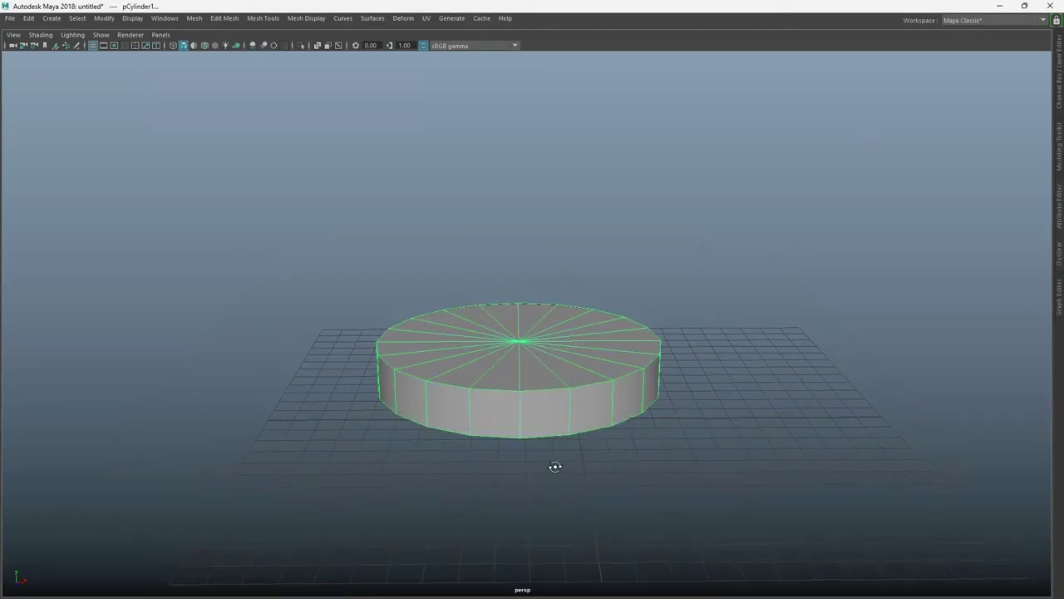
mouse_move(554, 463)
left_mouse_down("alt")
mouse_move(577, 484)
mouse_move(483, 274)
left_mouse_up("alt")
right_click_drag(511, 255, 536, 286)
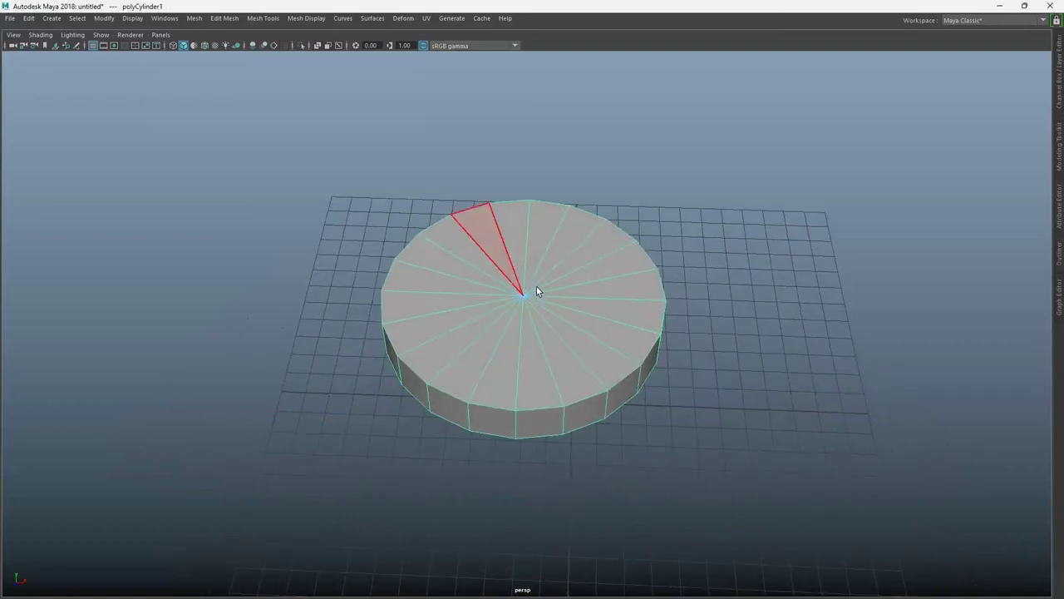
mouse_move(566, 248)
left_mouse_down()
mouse_move(424, 326)
mouse_move(589, 333)
left_mouse_up()
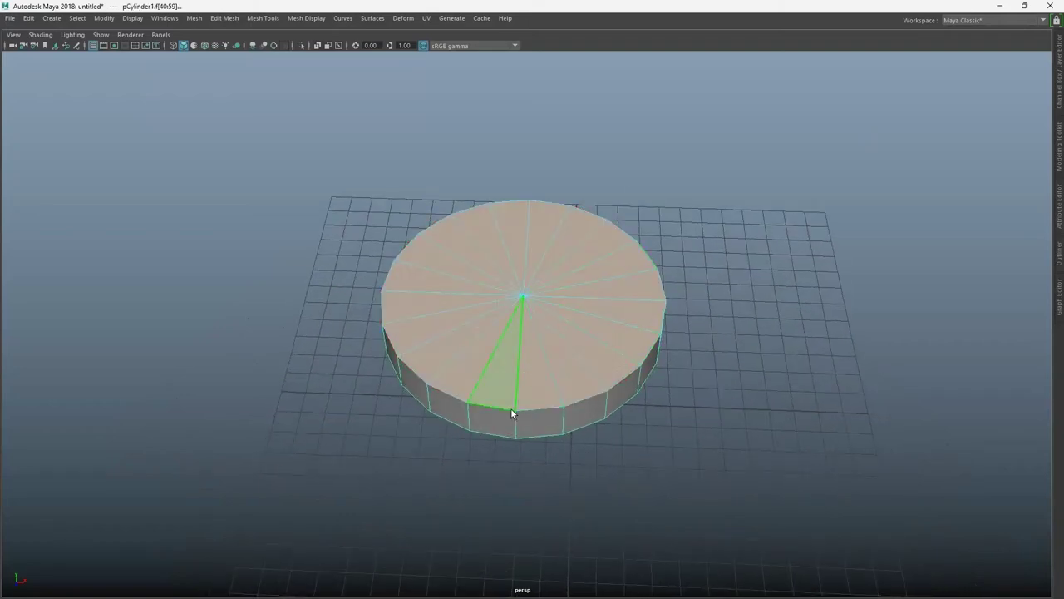
- Extrude the top faces repeatedly, raising the new sections to heighten the column
key("ctrl+e")
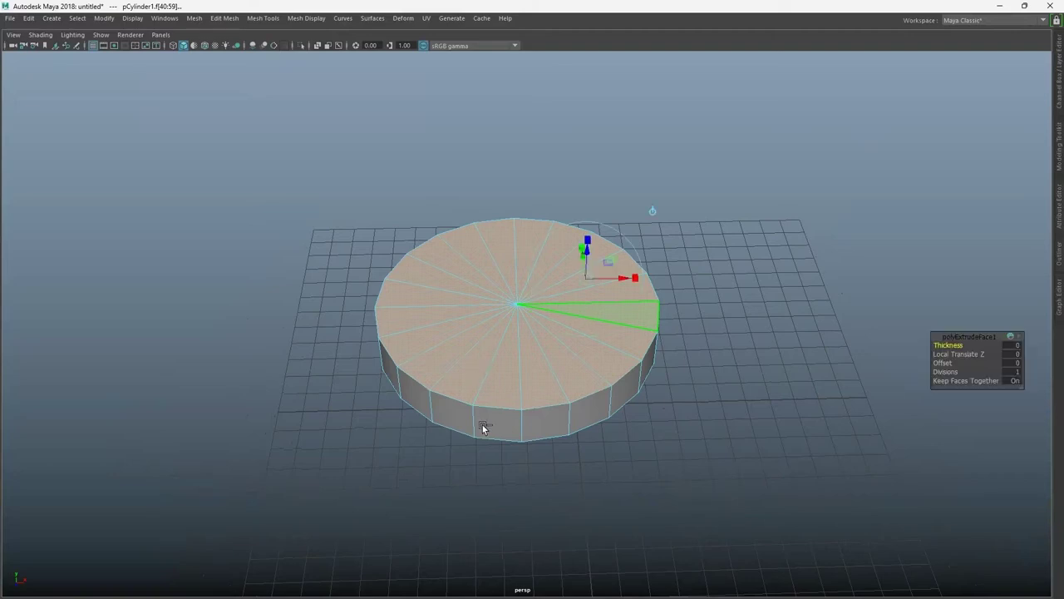
left_click_drag(498, 474, 499, 453, "alt")
key("ctrl+e")
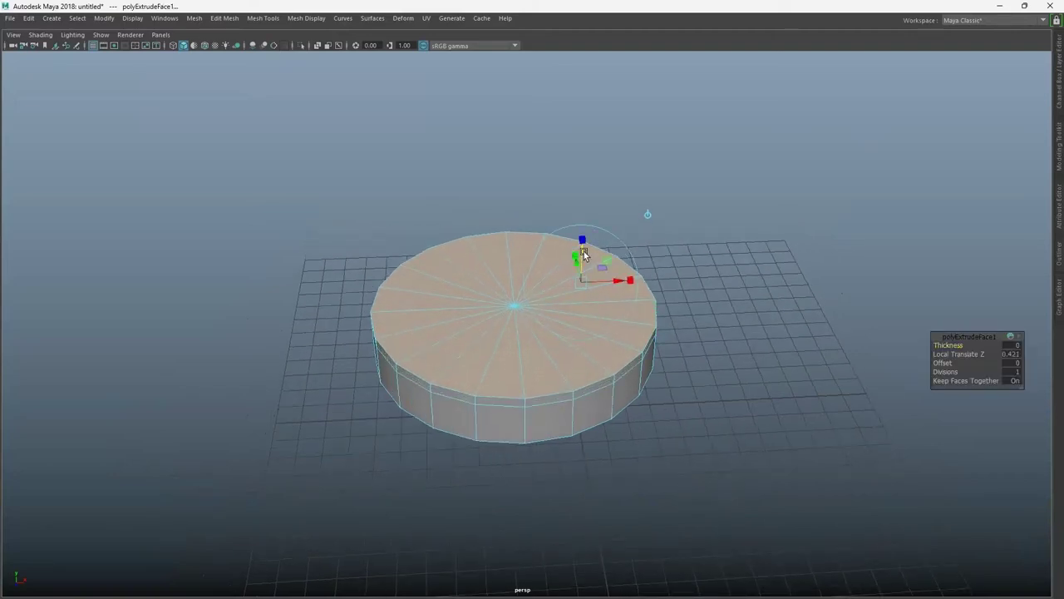
left_click_drag(584, 251, 584, 209)
key("ctrl+e")
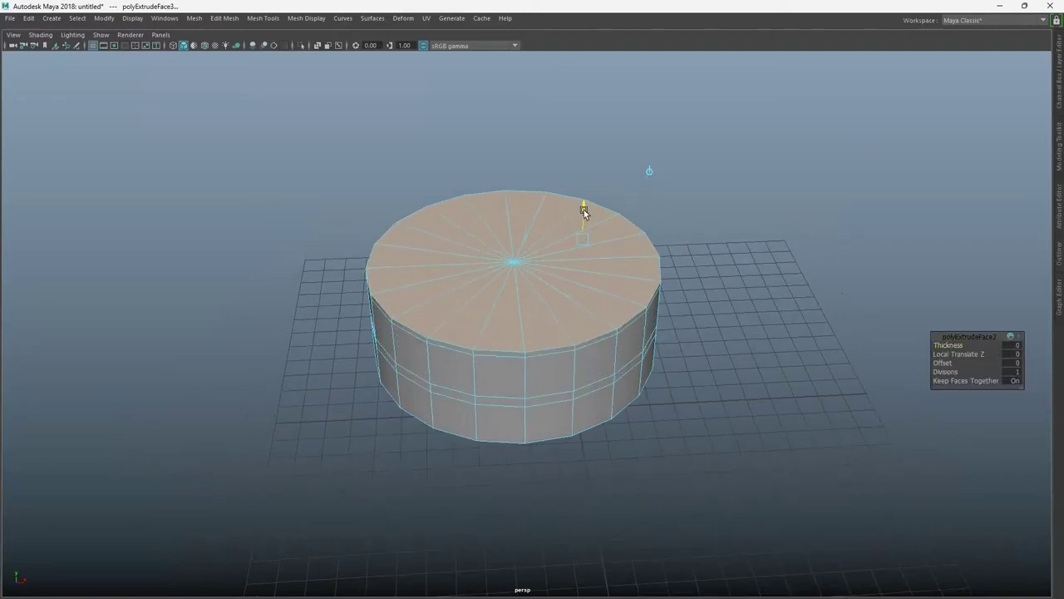
key("ctrl+e")
mouse_move(630, 463)
left_mouse_down("alt")
mouse_move(614, 257)
mouse_move(582, 173)
left_mouse_up("alt")
key("ctrl+e")
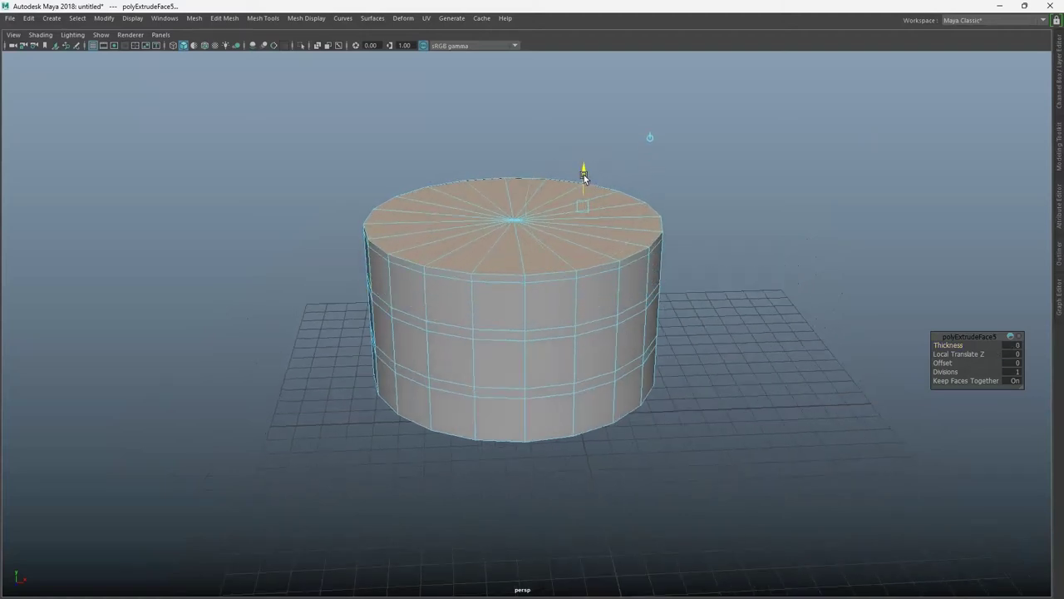
key("ctrl+e")
left_click_drag(583, 173, 586, 121)
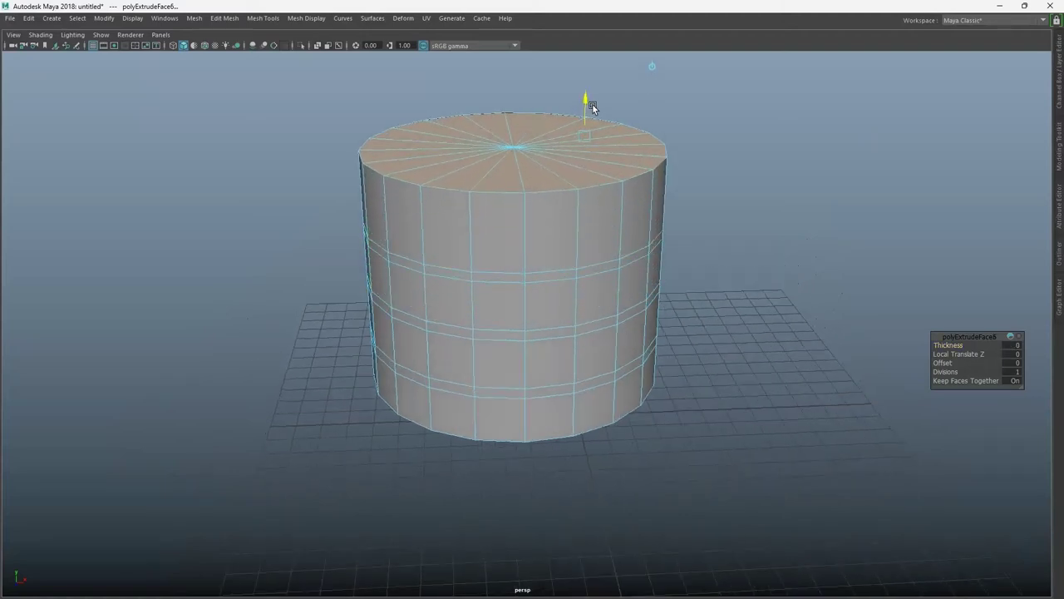
- Add more extruded top sections, up to polyExtrudeFace12 at Local Translate Z 1.854
left_click_drag(648, 333, 672, 348, "alt")
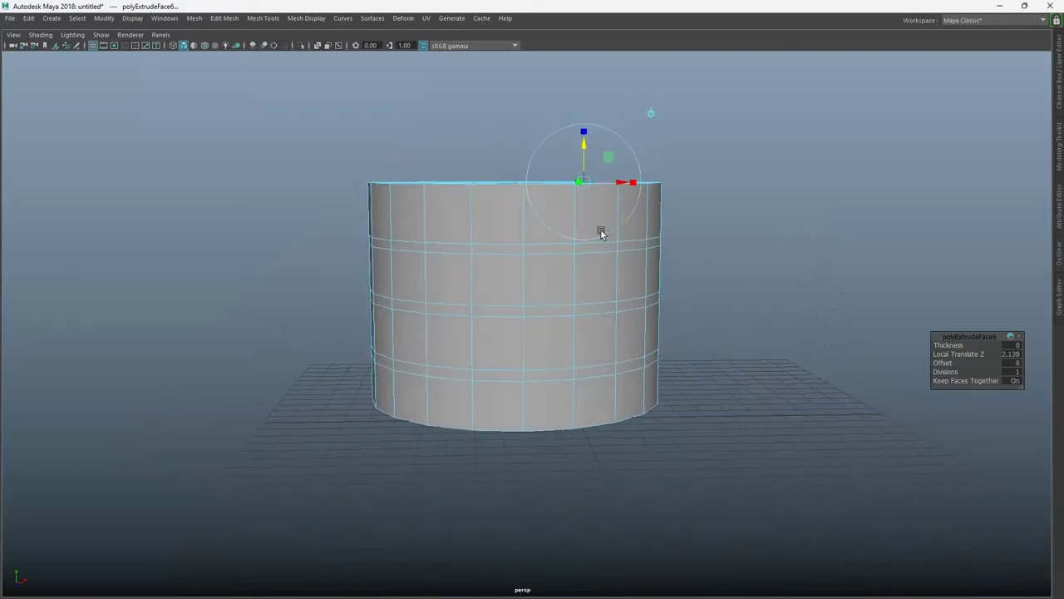
mouse_move(585, 145)
left_mouse_down()
mouse_move(582, 102)
mouse_move(729, 183)
mouse_move(672, 366)
left_mouse_up()
key("ctrl+e")
scroll(592, 173, "up", 3)
key("ctrl+e")
mouse_move(583, 184)
left_mouse_down()
mouse_move(587, 121)
mouse_move(719, 148)
left_mouse_up()
key("ctrl+e")
key("ctrl+e")
key("ctrl+e")
scroll(693, 357, "down", 3)
mouse_move(694, 357)
left_mouse_down("alt")
mouse_move(670, 256)
mouse_move(741, 337)
left_mouse_up("alt")
scroll(672, 286, "up", 3)
scroll(742, 336, "down", 2)
- Adjust the top cap's height and scale its face inward into a smaller inner cap
left_click_drag(677, 404, 670, 288, "alt")
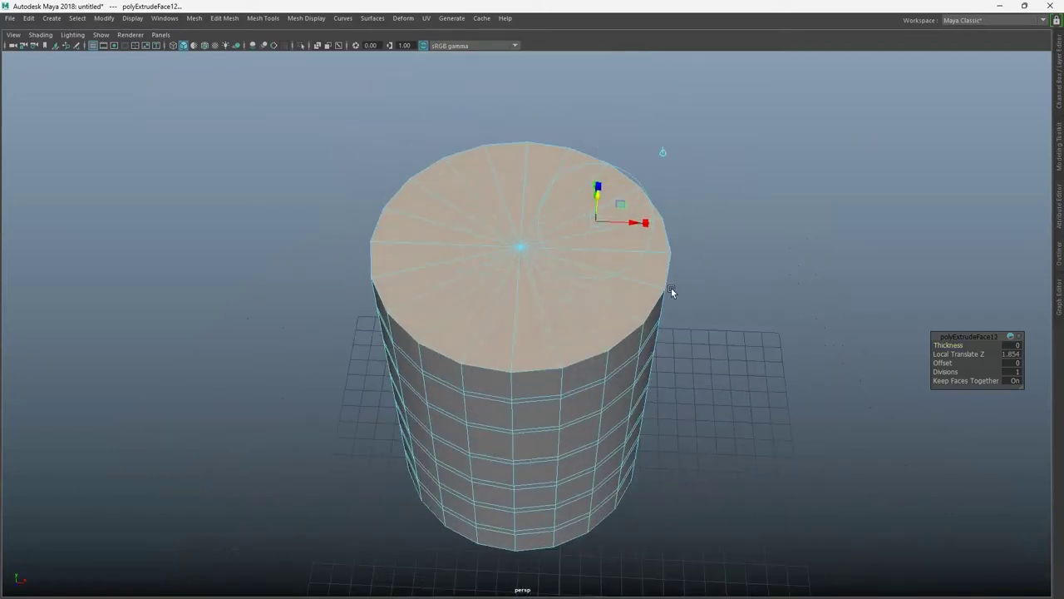
mouse_move(599, 224)
left_mouse_down()
mouse_move(599, 156)
mouse_move(563, 175)
mouse_move(562, 359)
mouse_move(582, 167)
mouse_move(584, 200)
left_mouse_up()
mouse_move(584, 199)
left_mouse_down("alt")
mouse_move(598, 468)
mouse_move(474, 297)
mouse_move(550, 217)
left_mouse_up("alt")
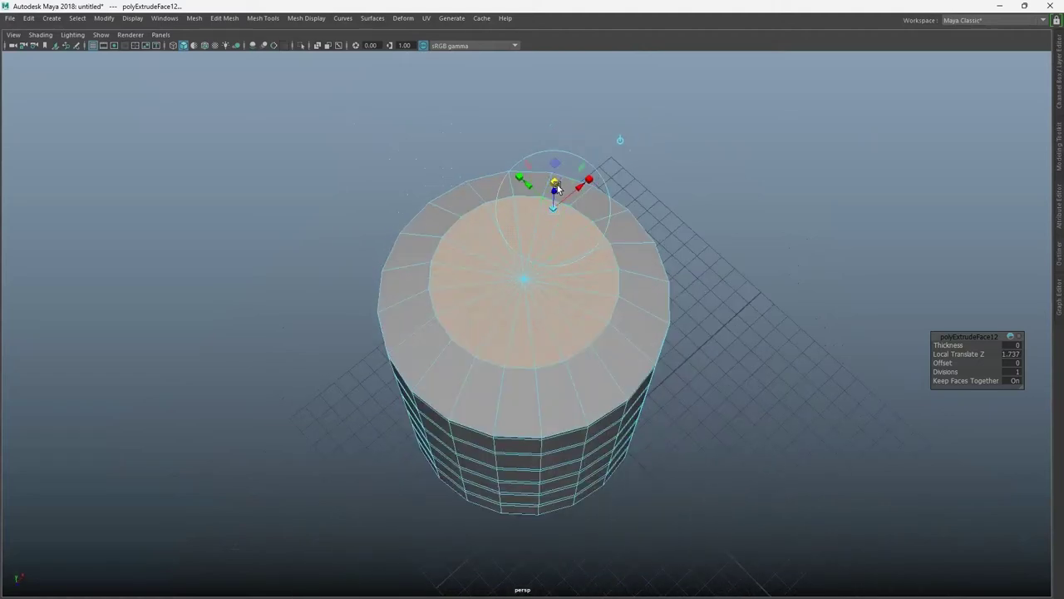
mouse_move(549, 211)
left_mouse_down()
mouse_move(467, 239)
mouse_move(623, 368)
mouse_move(587, 314)
mouse_move(602, 187)
mouse_move(541, 187)
mouse_move(573, 172)
mouse_move(625, 221)
mouse_move(616, 244)
mouse_move(497, 331)
mouse_move(608, 325)
mouse_move(560, 133)
mouse_move(559, 150)
mouse_move(610, 197)
left_mouse_up()
- Extrude the inner cap downward to Local Translate Z -1.632, forming a recess
key("ctrl+e")
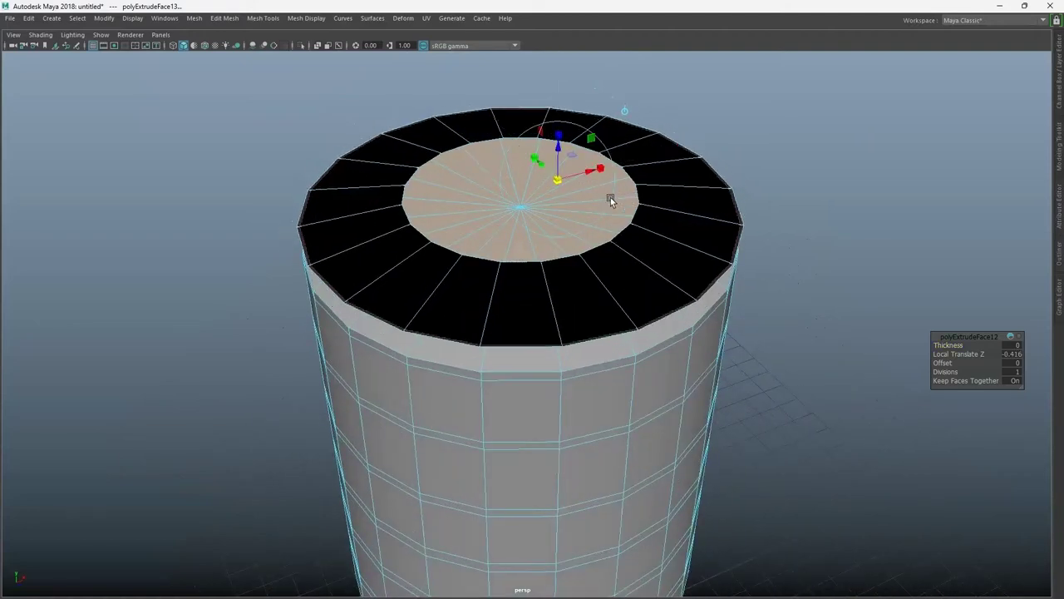
left_click_drag(562, 149, 576, 225)
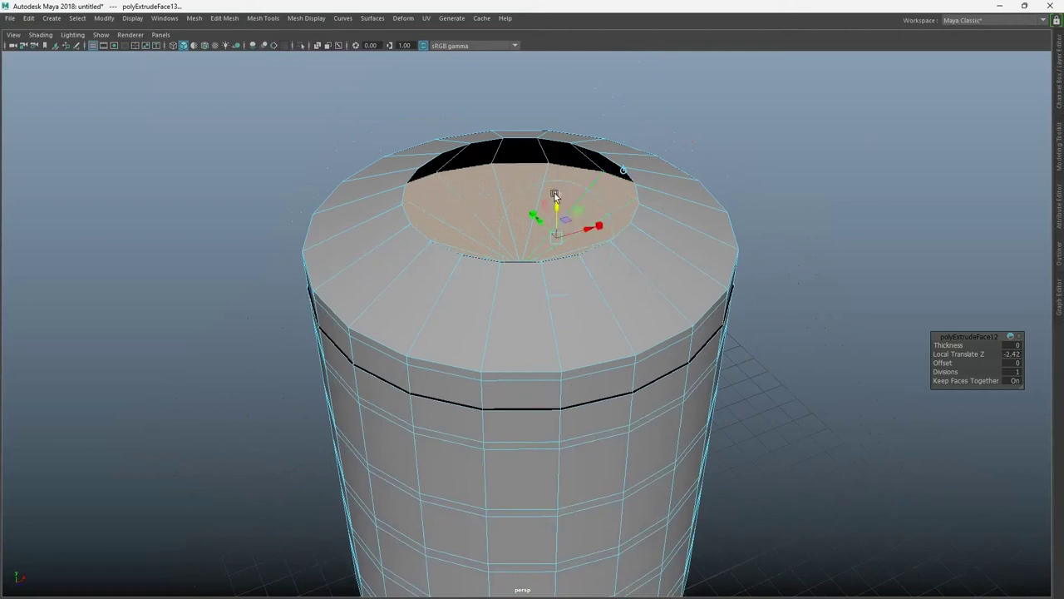
left_click(557, 241)
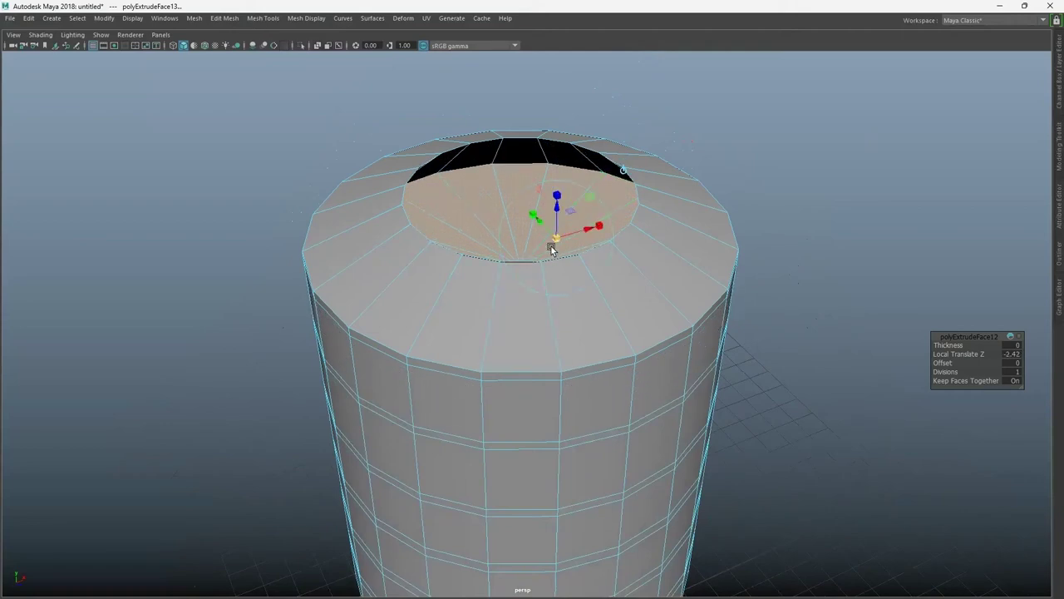
mouse_move(556, 197)
left_mouse_down()
mouse_move(561, 183)
mouse_move(587, 280)
left_mouse_up()
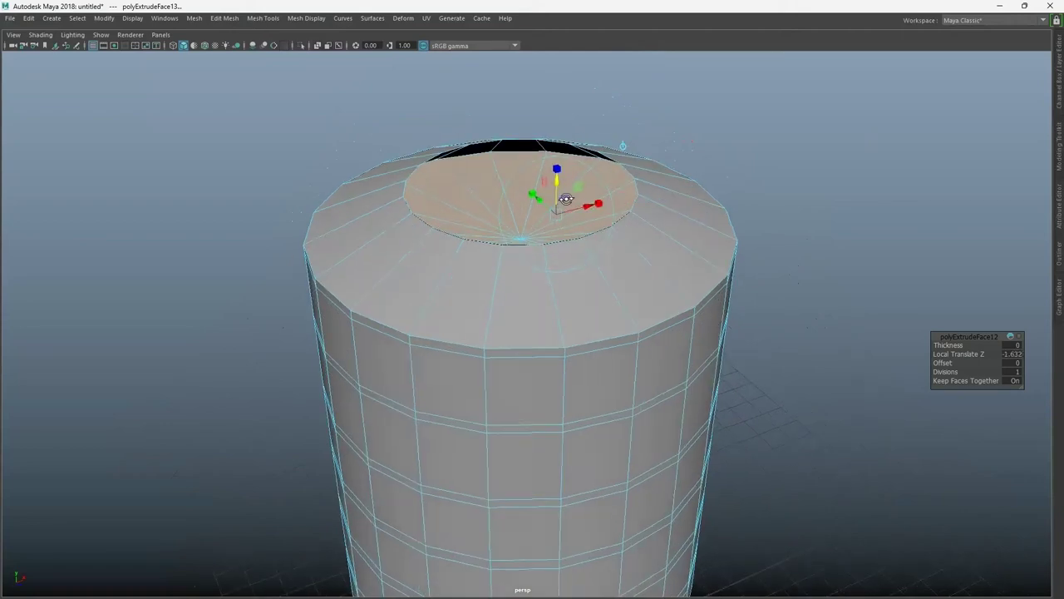
key("space")
key("space")
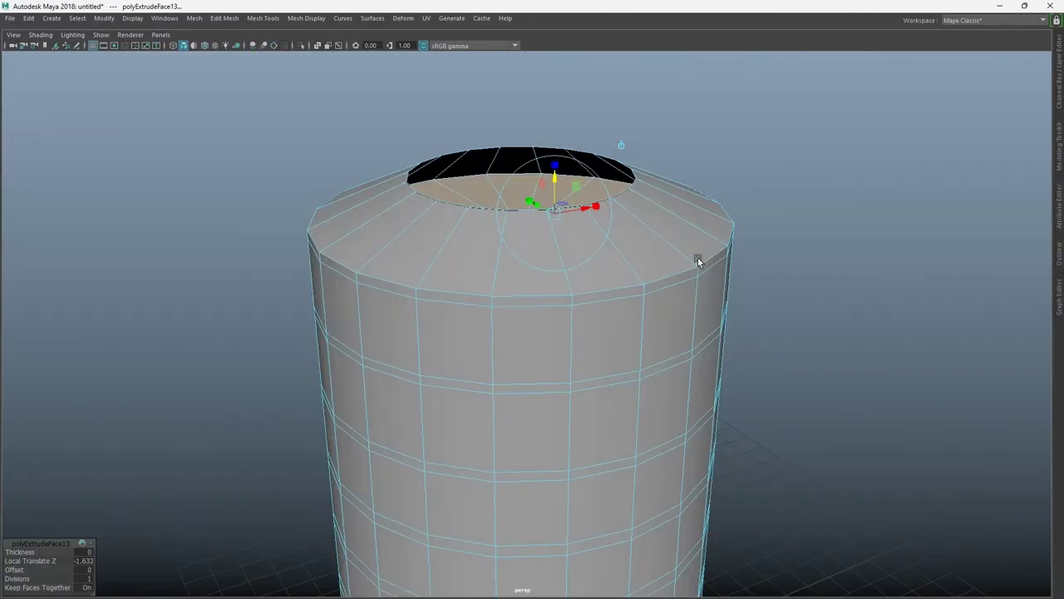
- In wireframe, extrude the inner top face again and push it down into a hole
key("4")
left_click_drag(553, 181, 554, 166)
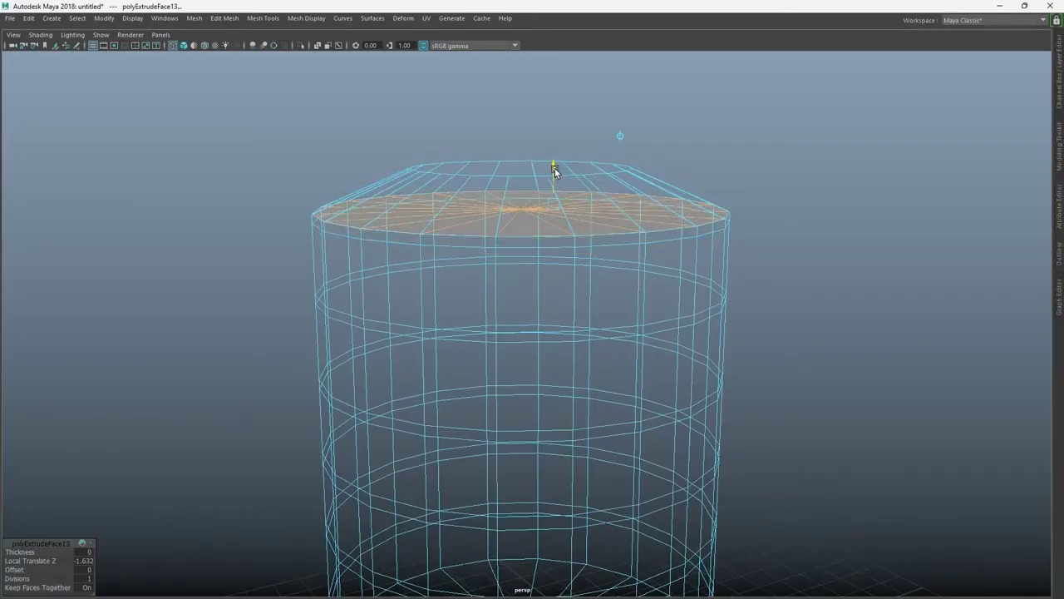
key("w")
mouse_move(563, 294)
left_mouse_down("alt")
mouse_move(447, 423)
mouse_move(593, 368)
left_mouse_up("alt")
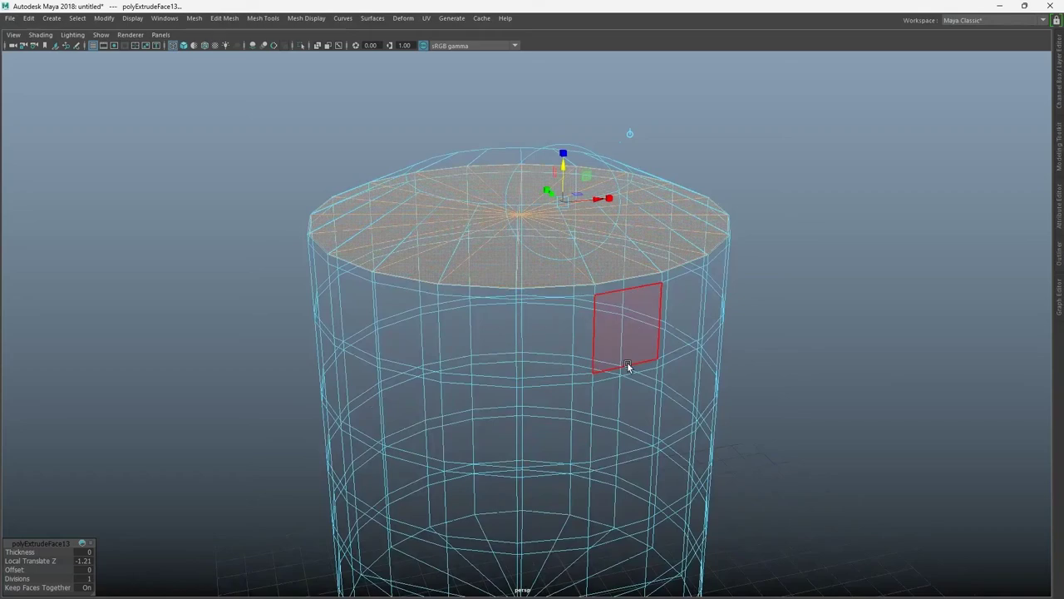
left_click_drag(563, 157, 577, 250, "alt")
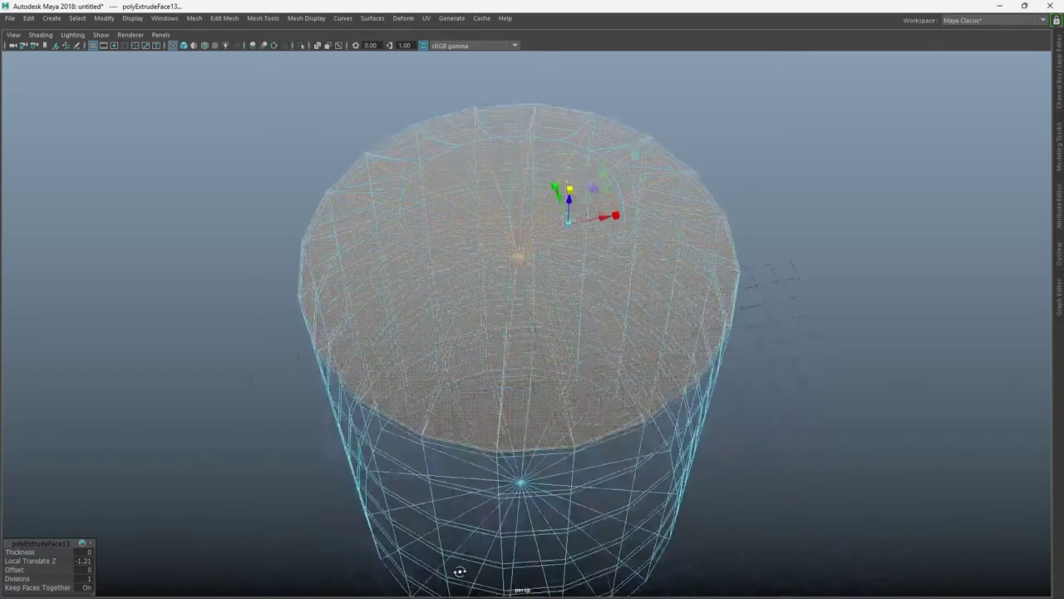
key("r")
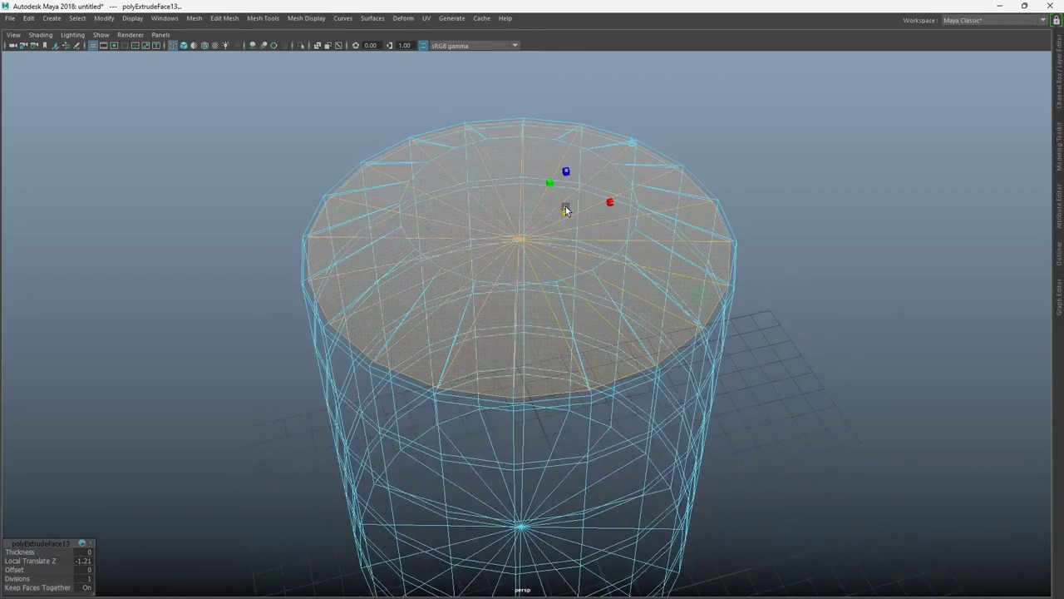
left_click_drag(565, 209, 647, 423, "alt")
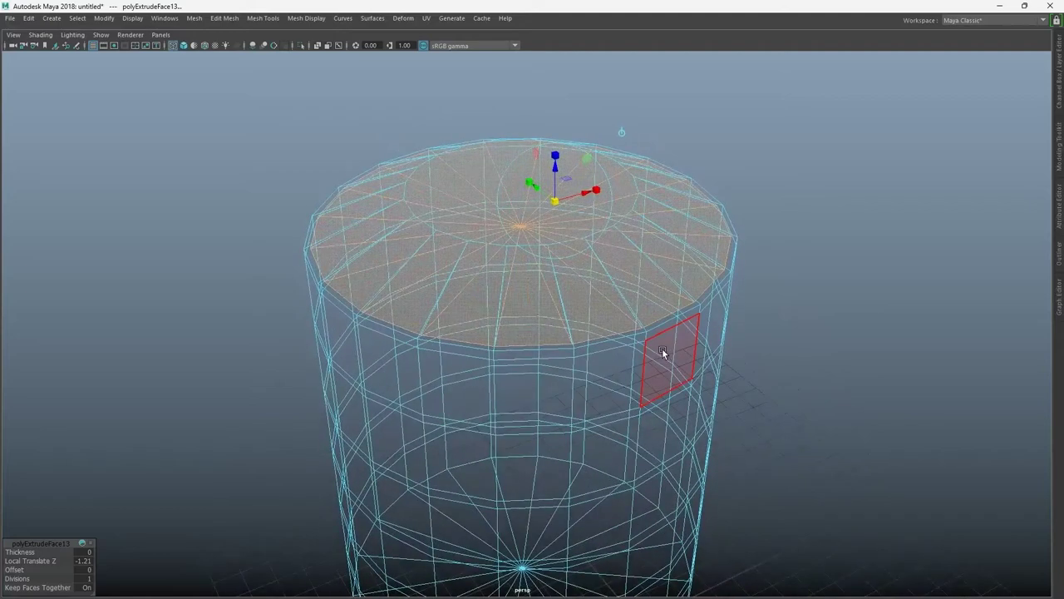
key("ctrl+e")
left_click_drag(555, 158, 576, 279)
- Back in shaded view, deepen the shaft to Local Translate Z about -13.26
key("5")
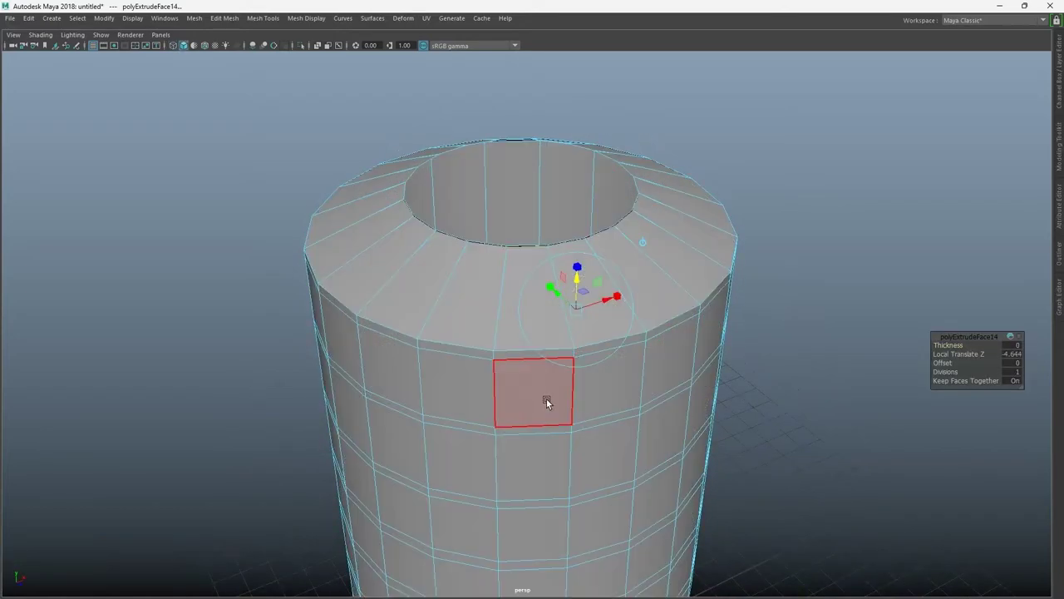
left_click_drag(546, 398, 626, 332, "alt")
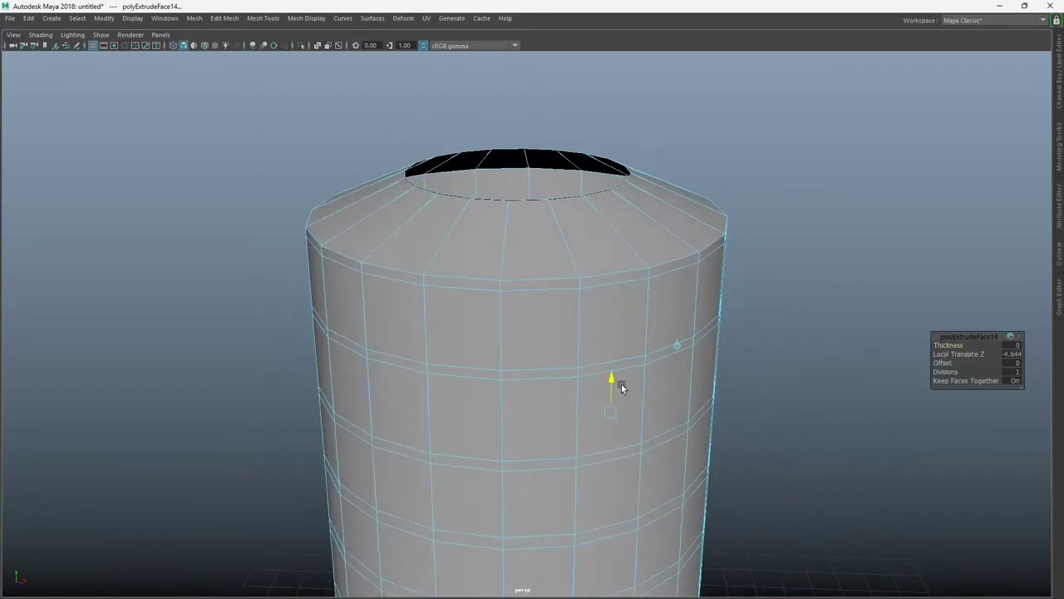
mouse_move(733, 50)
right_mouse_down("alt")
mouse_move(683, 179)
mouse_move(676, 421)
right_mouse_up("alt")
middle_click_drag(676, 421, 684, 254, "alt")
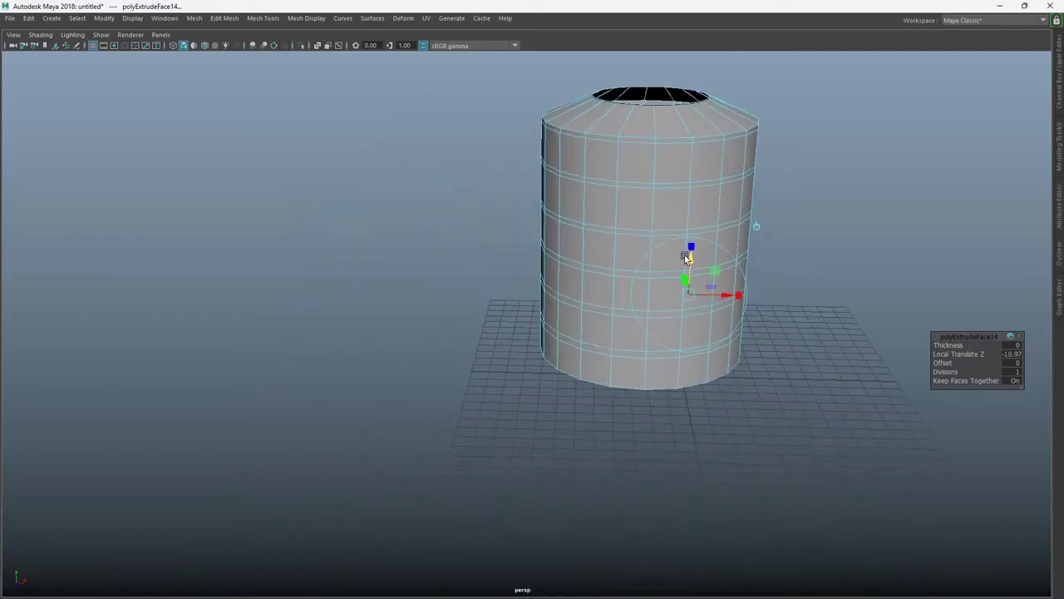
mouse_move(691, 315)
left_mouse_down()
mouse_move(700, 306)
mouse_move(681, 335)
mouse_move(808, 279)
mouse_move(760, 257)
left_mouse_up()
mouse_move(761, 258)
right_mouse_down("alt")
mouse_move(583, 406)
mouse_move(704, 485)
right_mouse_up("alt")
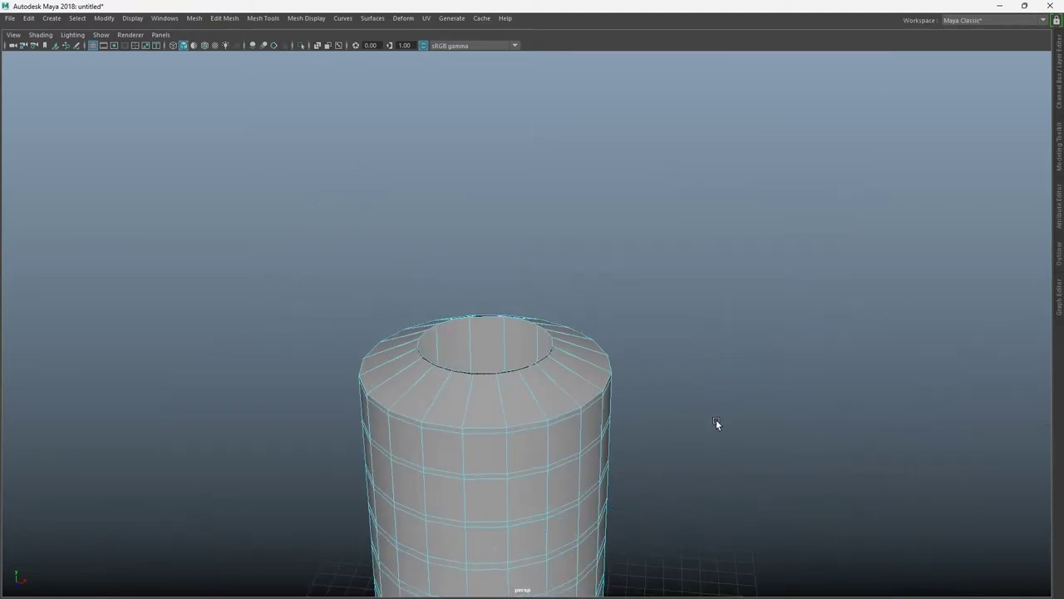
mouse_move(718, 426)
left_mouse_down("alt")
mouse_move(598, 299)
mouse_move(685, 286)
left_mouse_up("alt")
mouse_move(685, 286)
right_mouse_down("alt")
mouse_move(769, 175)
mouse_move(557, 385)
right_mouse_up("alt")
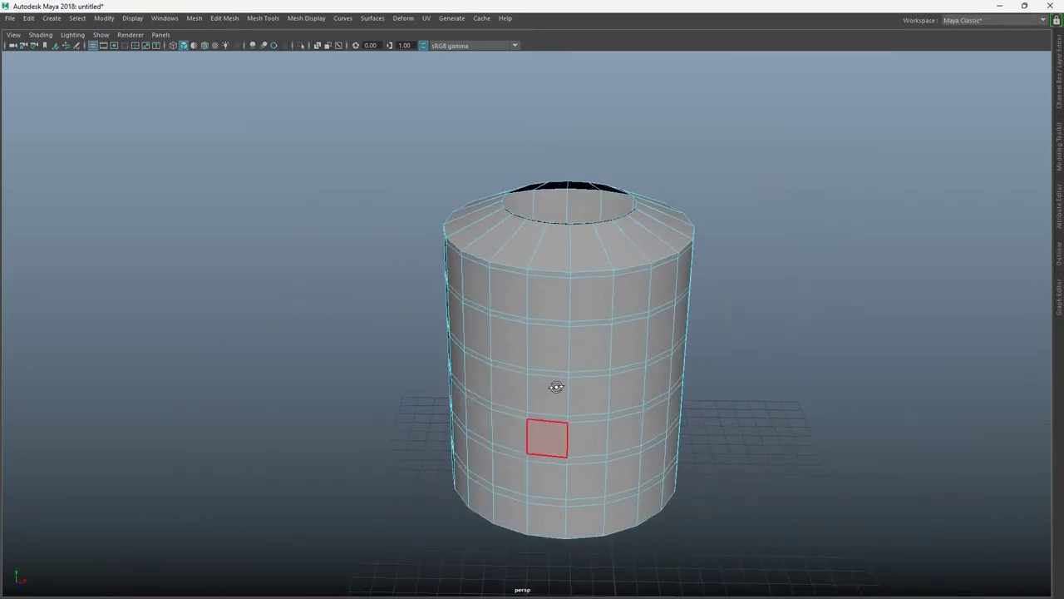
- Select the side face rings and extrude them with Thickness 0.2 into raised ribs
left_click(588, 510)
double_click(551, 496, "shift")
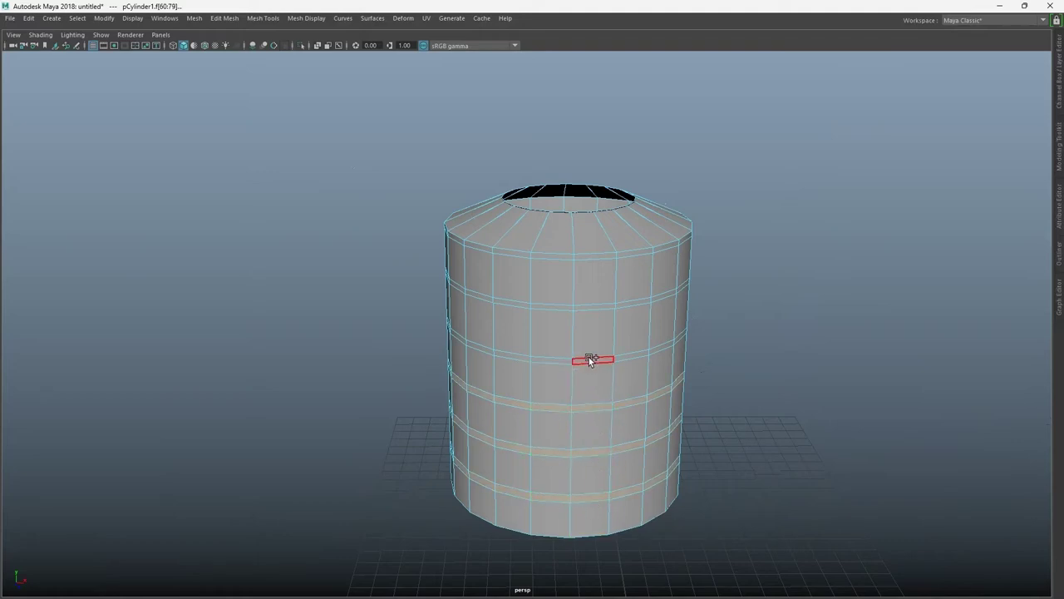
left_click_drag(636, 383, 704, 399, "alt")
key("ctrl+e")
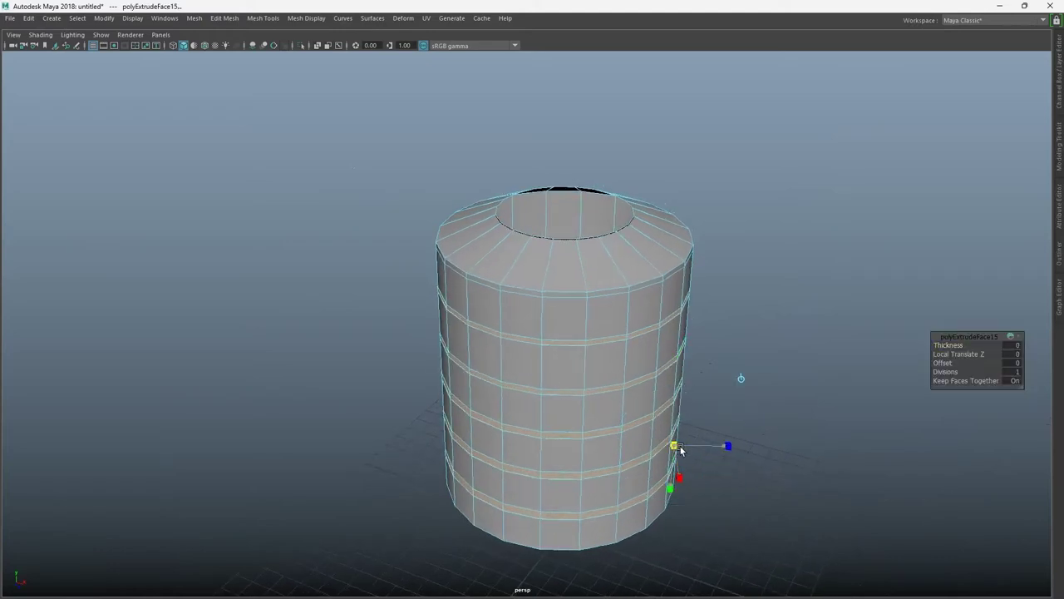
left_click_drag(724, 449, 721, 447)
left_click_drag(941, 345, 943, 346)
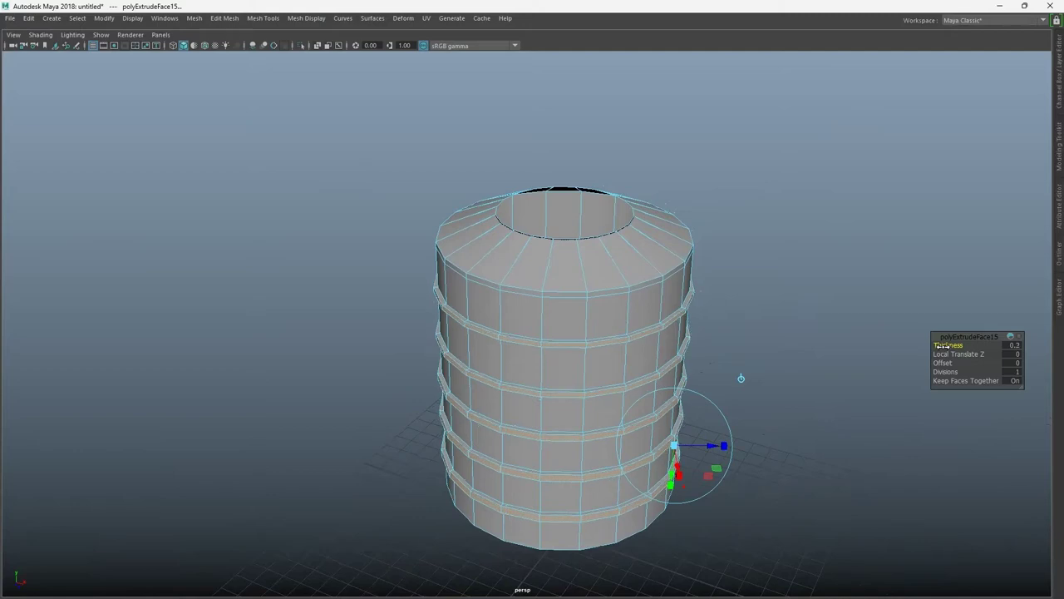
scroll(798, 356, "up", 3)
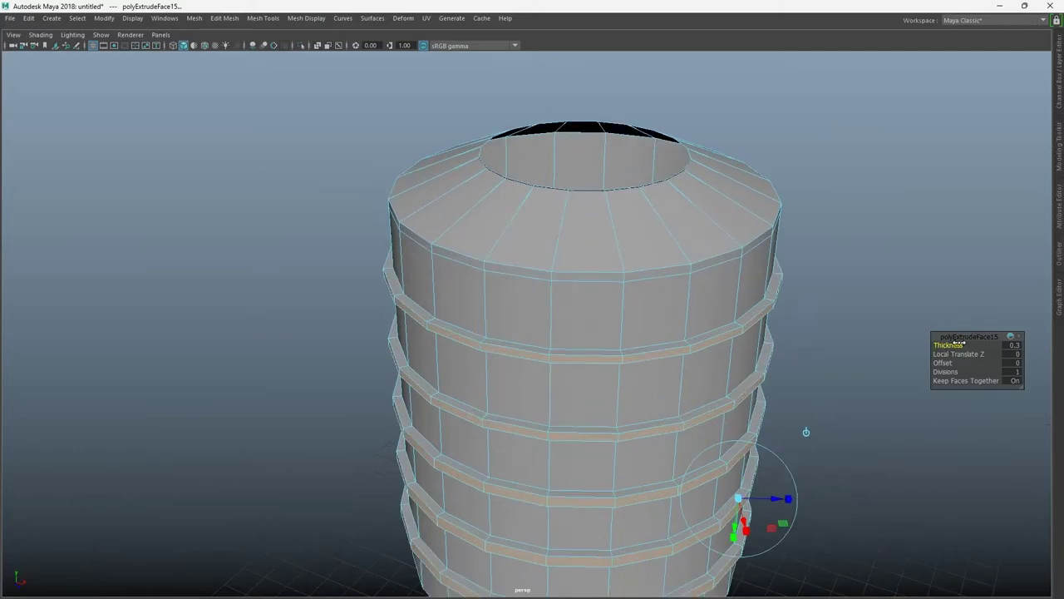
mouse_move(959, 342)
left_mouse_down()
mouse_move(902, 430)
mouse_move(827, 180)
left_mouse_up()
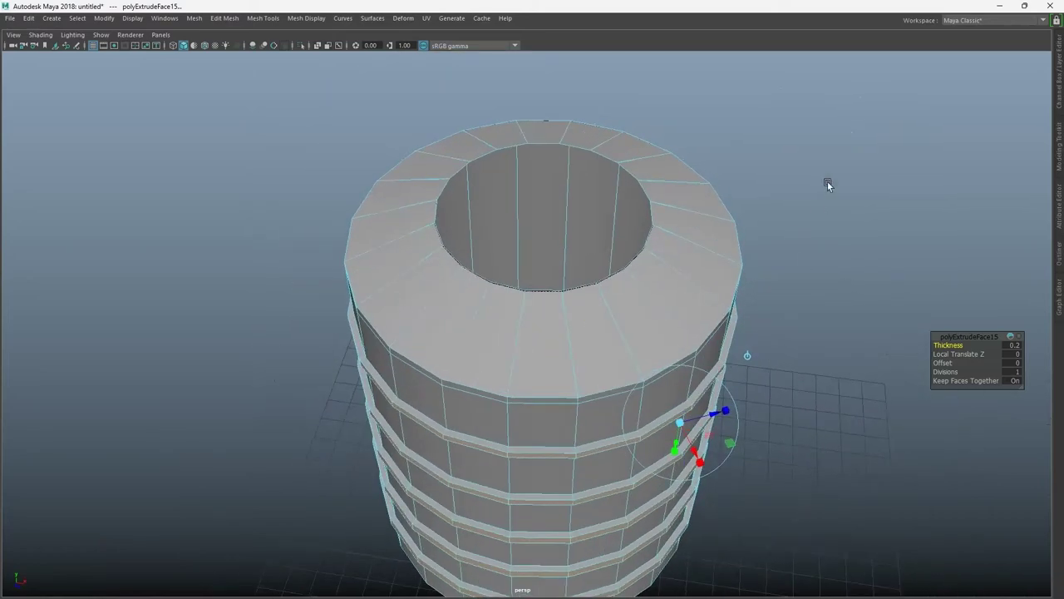
scroll(694, 356, "up", 3)
scroll(748, 273, "down", 5)
- Check the tank in the top view, deselect it, then zoom the perspective view to its base
key("space")
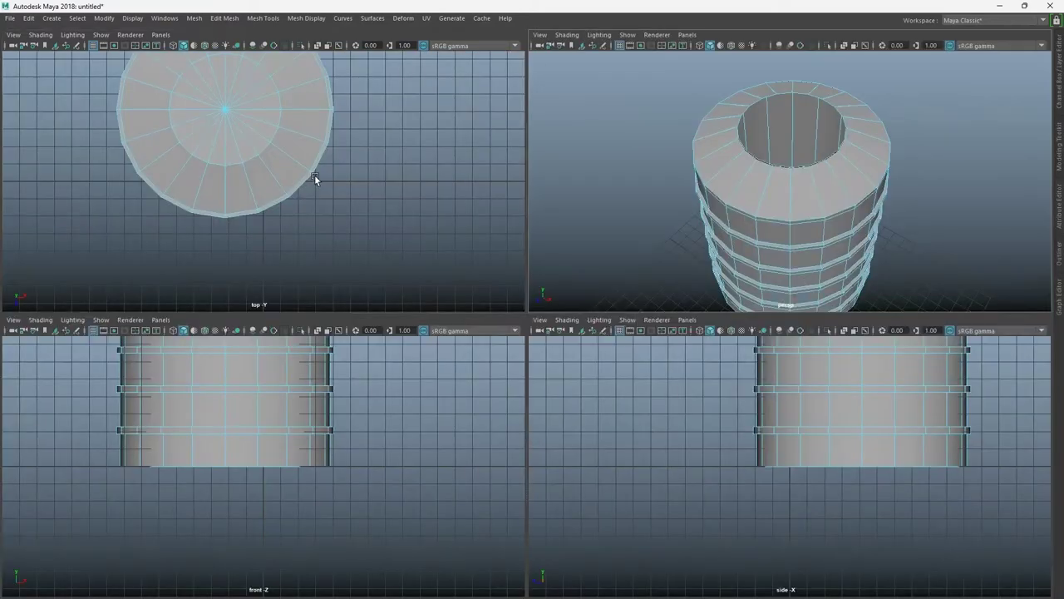
key("space")
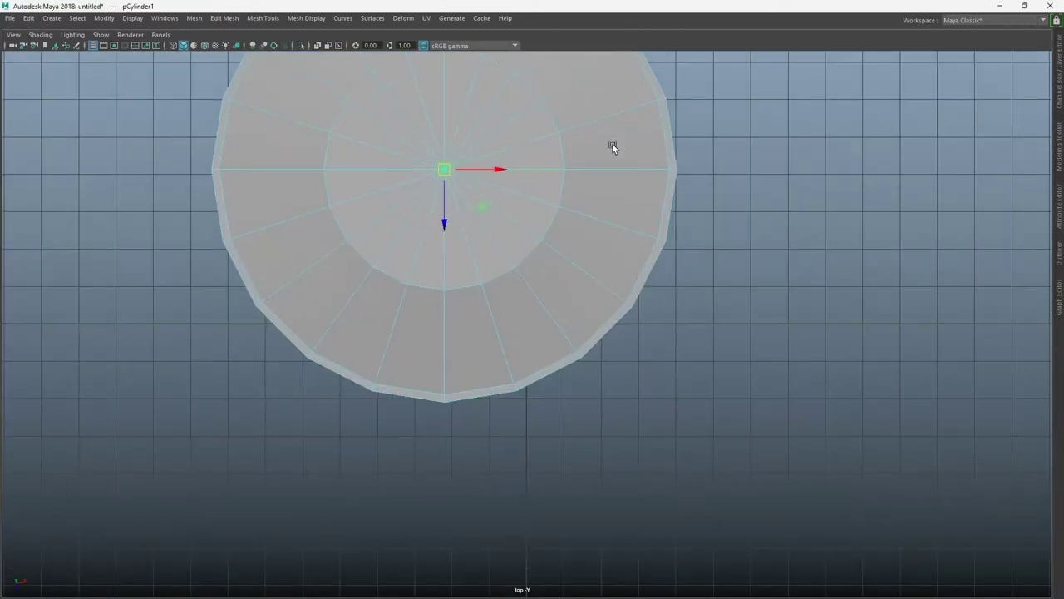
middle_click_drag(640, 150, 735, 229, "alt")
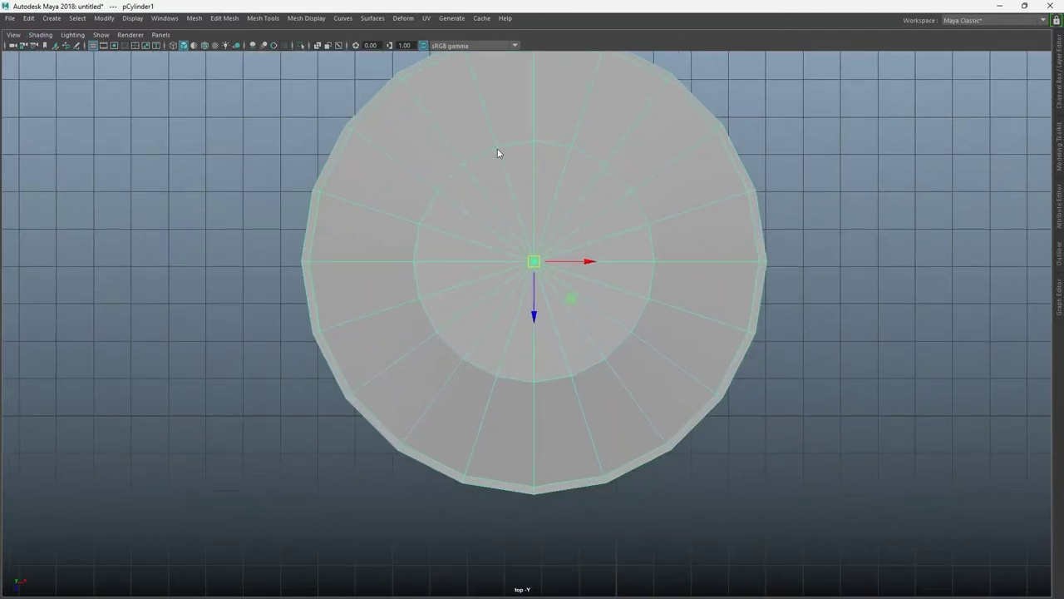
left_click(853, 127)
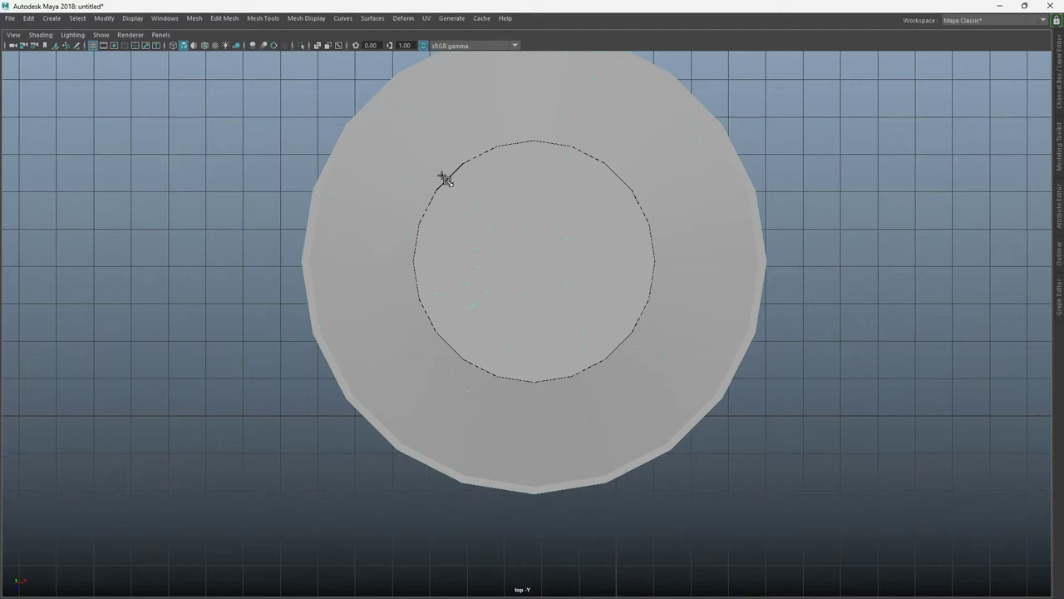
key("F9")
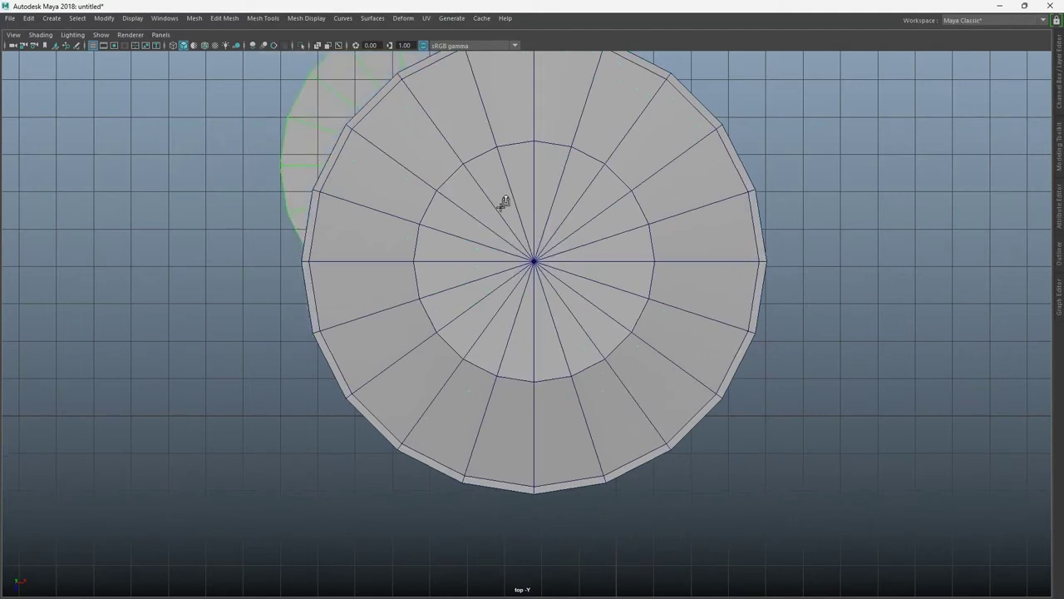
scroll(504, 201, "down", 2)
key("space")
key("space")
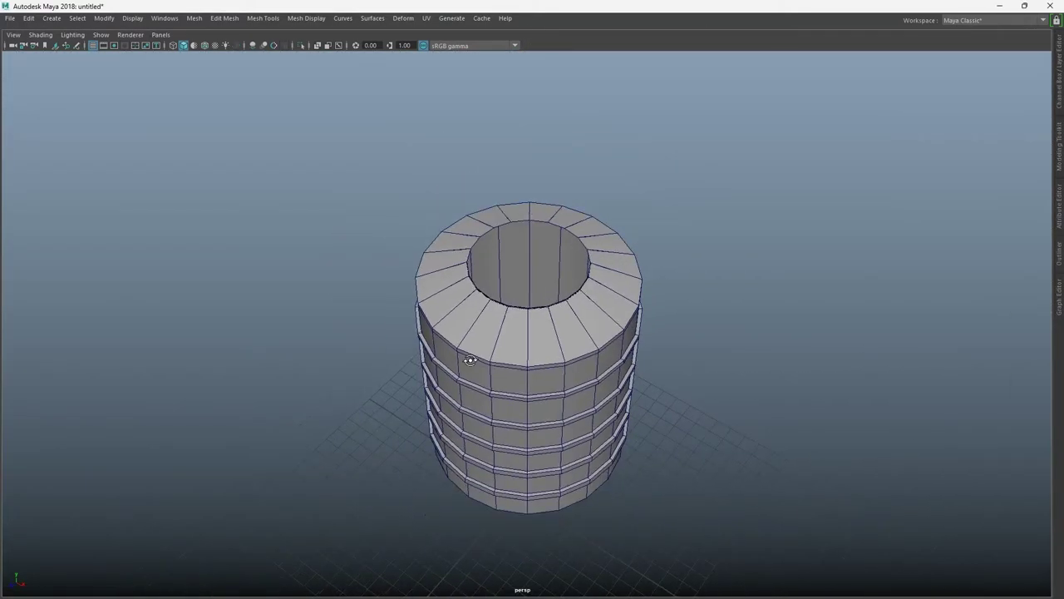
mouse_move(470, 360)
left_mouse_down("alt")
mouse_move(333, 392)
mouse_move(391, 428)
left_mouse_up("alt")
scroll(470, 432, "up", 3)
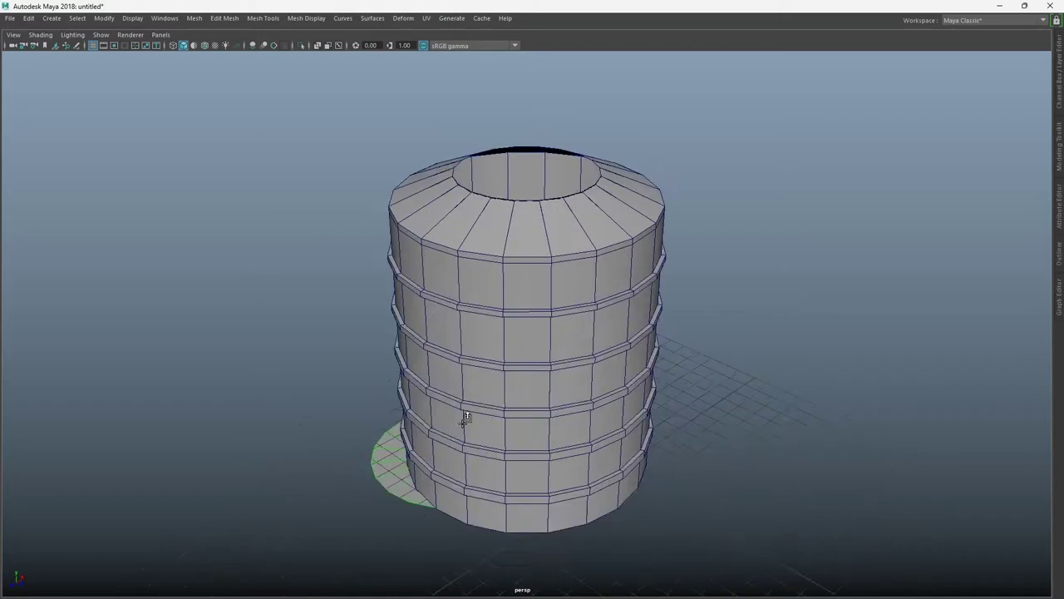
scroll(465, 418, "up", 3)
middle_click_drag(466, 419, 619, 317, "alt")
- Draw a flat disc cylinder and move it up, centred over the tank top
left_click_drag(522, 308, 585, 404)
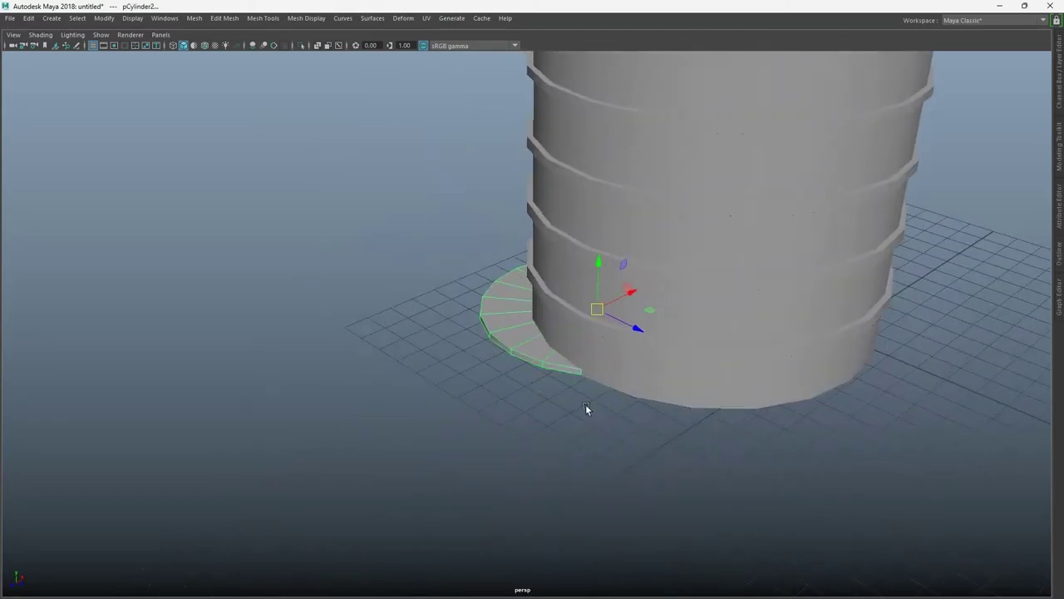
scroll(573, 352, "up", 2)
mouse_move(626, 272)
left_mouse_down()
mouse_move(632, 100)
mouse_move(571, 366)
mouse_move(545, 214)
left_mouse_up()
mouse_move(586, 261)
left_mouse_down("alt")
mouse_move(424, 527)
mouse_move(639, 362)
left_mouse_up("alt")
mouse_move(563, 356)
left_mouse_down()
mouse_move(619, 357)
mouse_move(739, 174)
mouse_move(654, 266)
left_mouse_up()
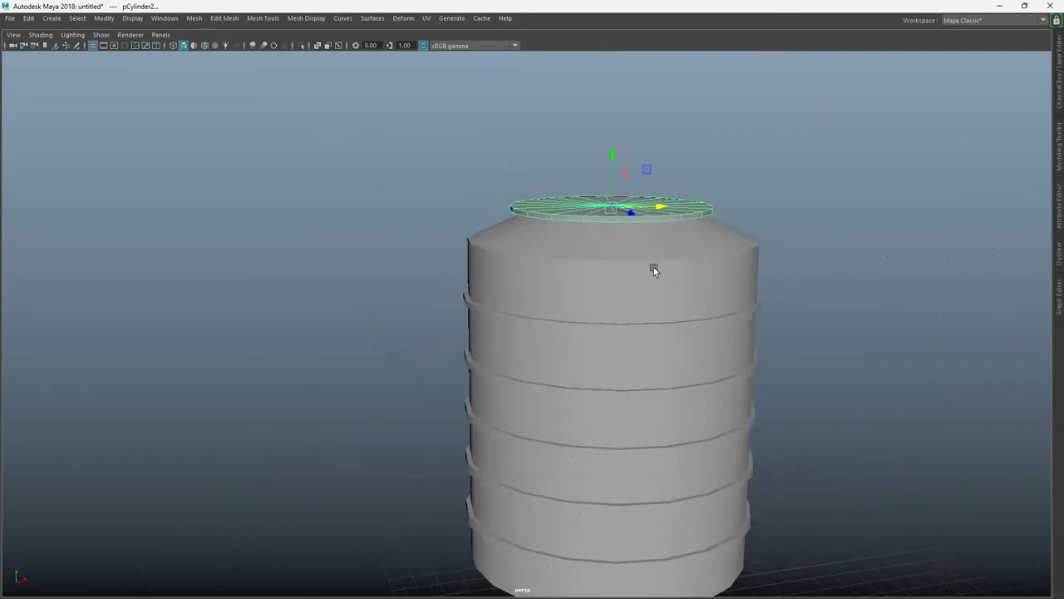
right_click_drag(653, 266, 696, 231, "alt")
mouse_move(696, 231)
left_mouse_down("alt")
mouse_move(622, 518)
mouse_move(710, 294)
left_mouse_up("alt")
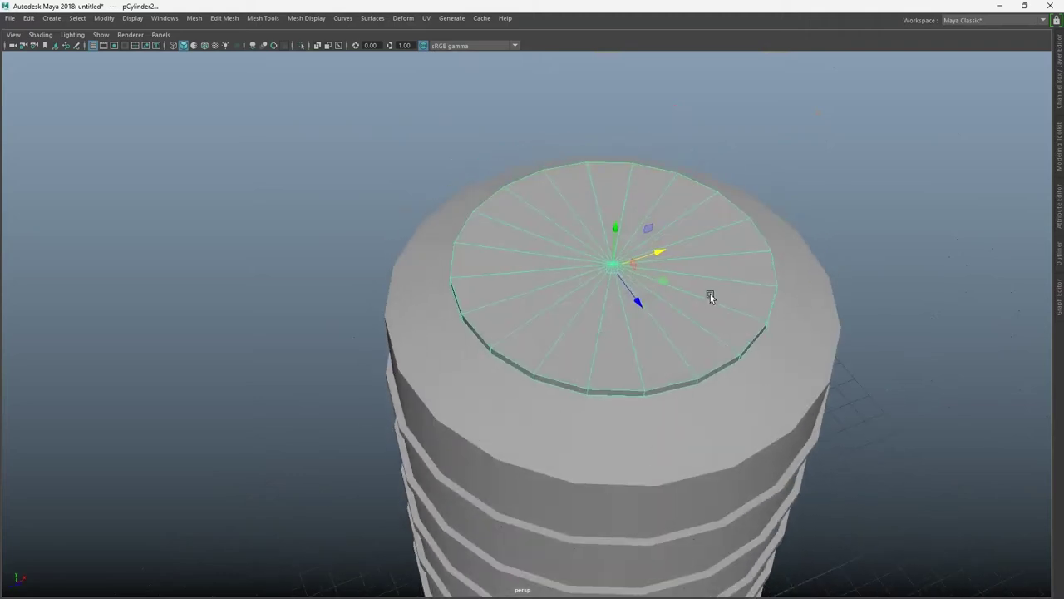
- Scale the disc down to fit inside the tank's top opening
key("r")
mouse_move(612, 266)
left_mouse_down()
mouse_move(538, 271)
mouse_move(554, 269)
left_mouse_up()
mouse_move(595, 337)
left_mouse_down("alt")
mouse_move(602, 375)
mouse_move(680, 435)
mouse_move(665, 349)
mouse_move(680, 330)
mouse_move(647, 359)
left_mouse_up("alt")
mouse_move(645, 507)
left_mouse_down("alt")
mouse_move(515, 268)
mouse_move(744, 287)
mouse_move(240, 346)
left_mouse_up("alt")
mouse_move(241, 347)
right_mouse_down("alt")
mouse_move(783, 436)
mouse_move(855, 466)
right_mouse_up("alt")
mouse_move(855, 465)
left_mouse_down("alt")
mouse_move(585, 304)
mouse_move(653, 387)
mouse_move(585, 402)
left_mouse_up("alt")
mouse_move(572, 309)
left_mouse_down("alt")
mouse_move(632, 433)
mouse_move(615, 297)
left_mouse_up("alt")
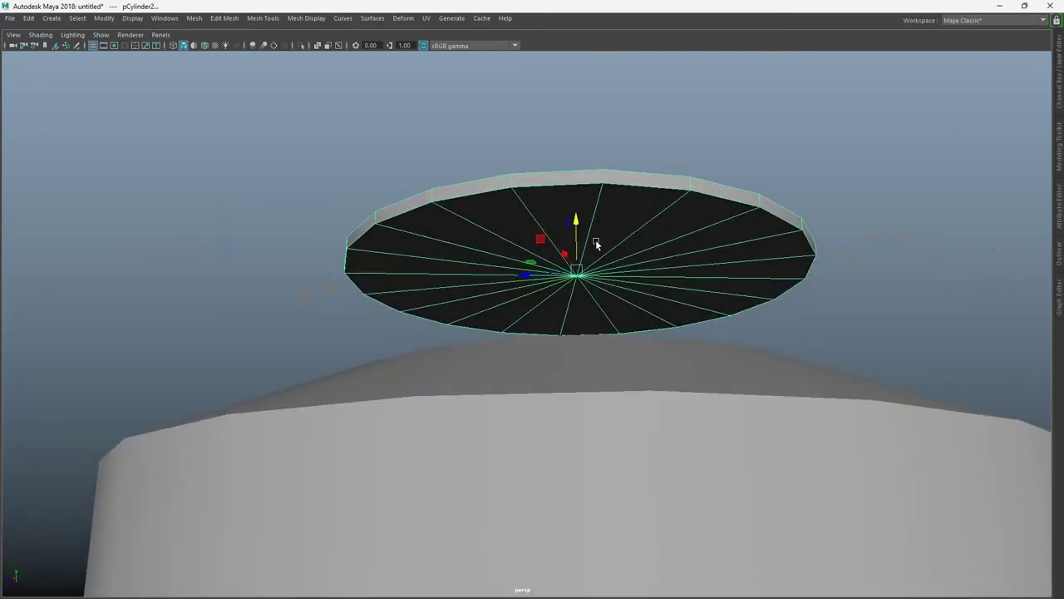
- Extrude the disc's underside faces to about -0.116 Local Translate Z to thicken it
key("F11")
left_click_drag(482, 280, 654, 232)
key("ctrl+e")
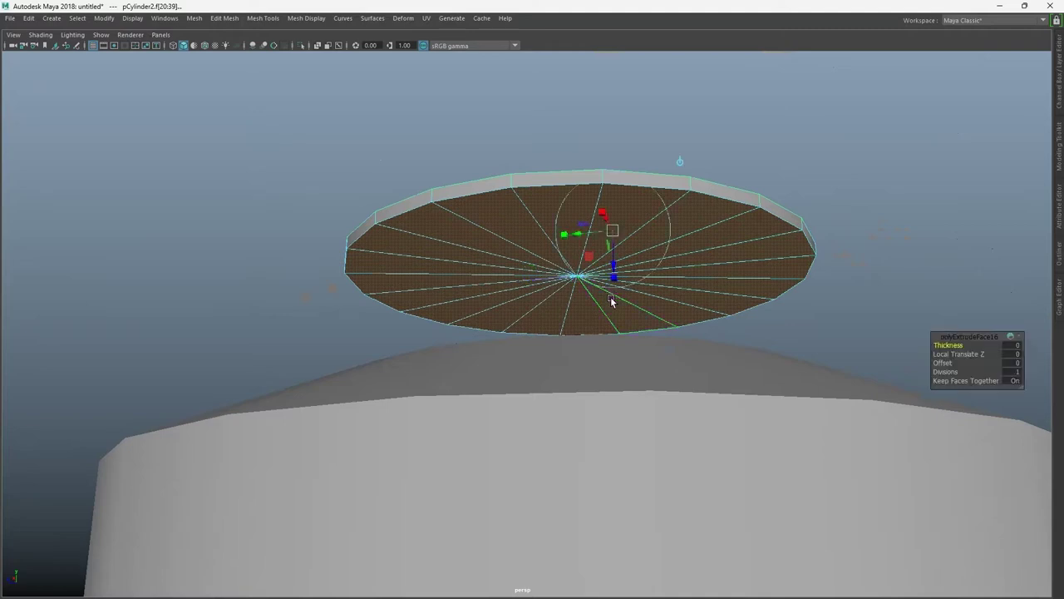
left_click_drag(611, 297, 612, 356)
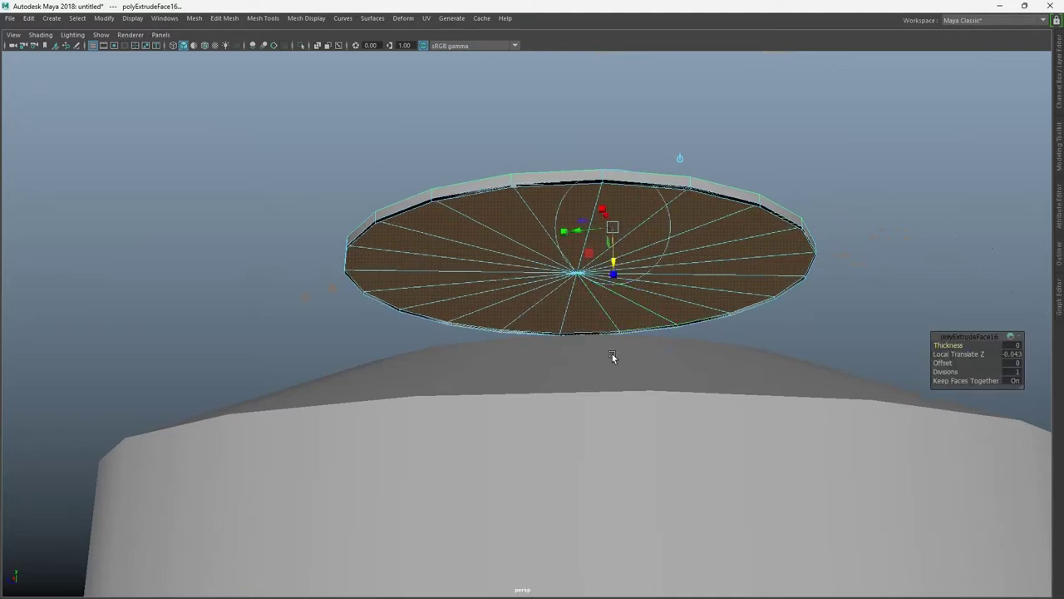
key("ctrl+z")
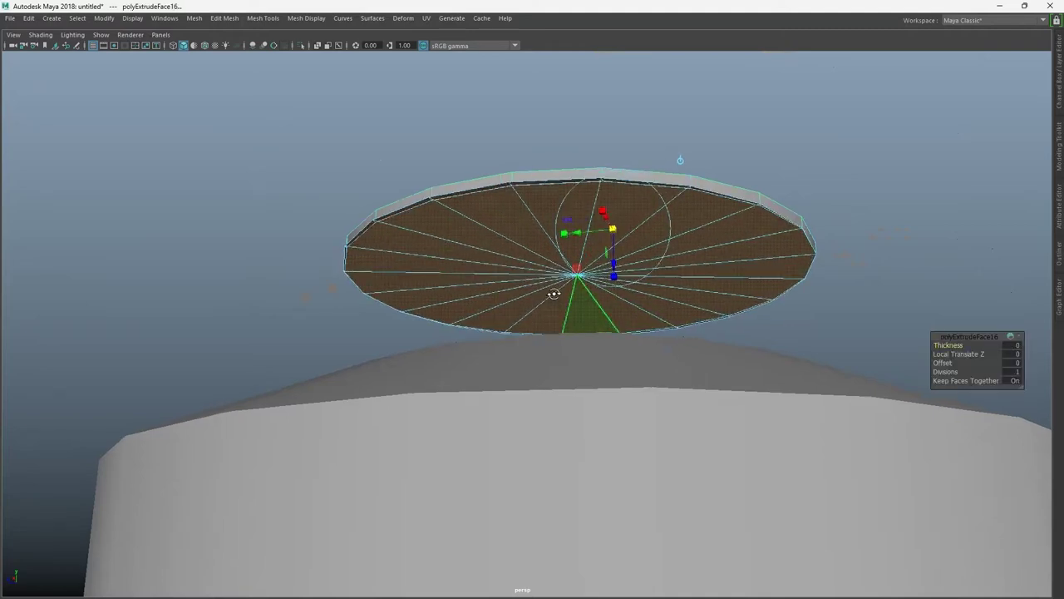
mouse_move(554, 292)
left_mouse_down("alt")
mouse_move(543, 162)
mouse_move(629, 356)
mouse_move(625, 326)
left_mouse_up("alt")
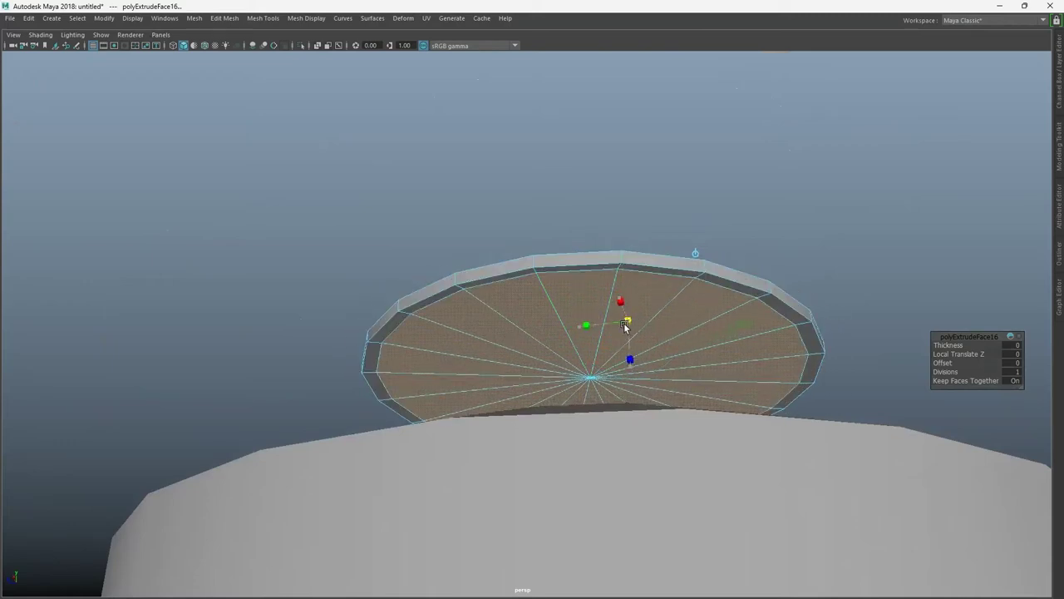
key("ctrl+e")
left_click(628, 360)
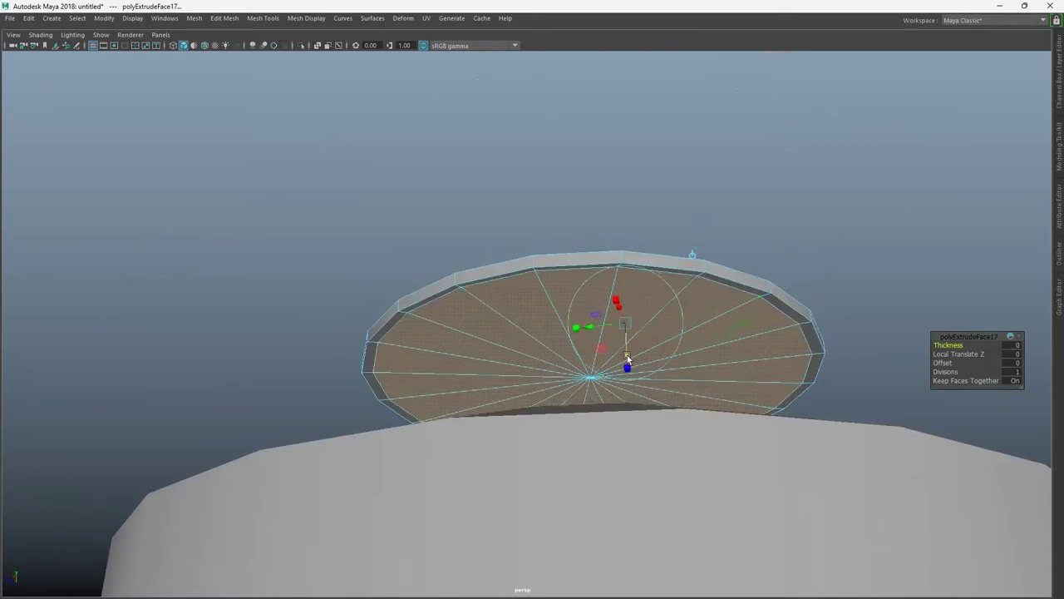
mouse_move(628, 360)
left_mouse_down()
mouse_move(624, 349)
mouse_move(699, 542)
mouse_move(516, 522)
mouse_move(501, 361)
left_mouse_up()
scroll(501, 360, "up", 3)
mouse_move(641, 316)
left_mouse_down()
mouse_move(502, 382)
mouse_move(551, 230)
mouse_move(649, 316)
mouse_move(623, 379)
left_mouse_up()
scroll(632, 321, "down", 3)
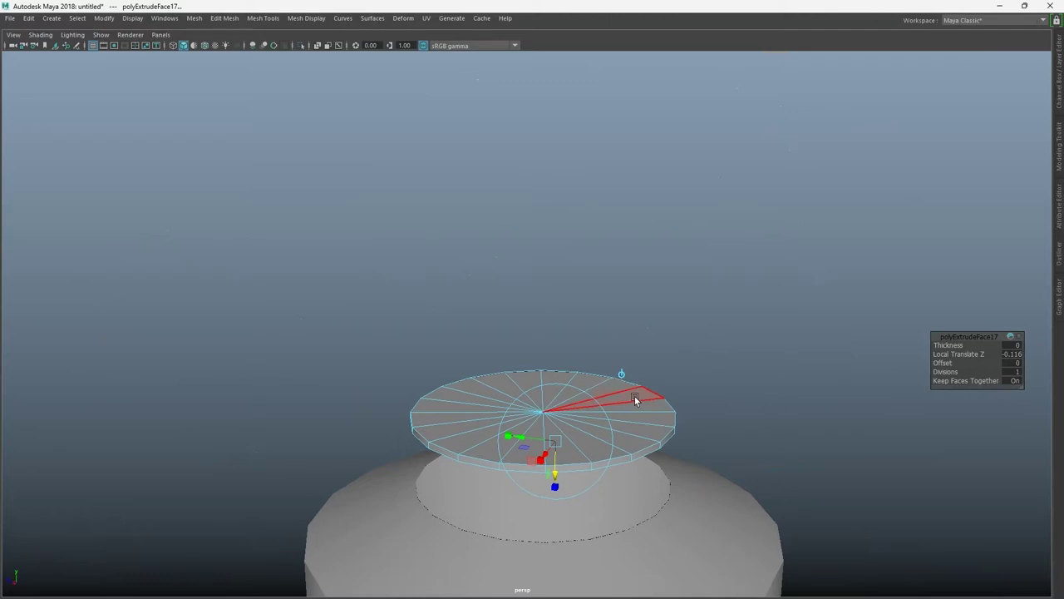
- Lower the thickened disc onto the tank top as a lid and deselect it
key("w")
left_click_drag(549, 375, 534, 423)
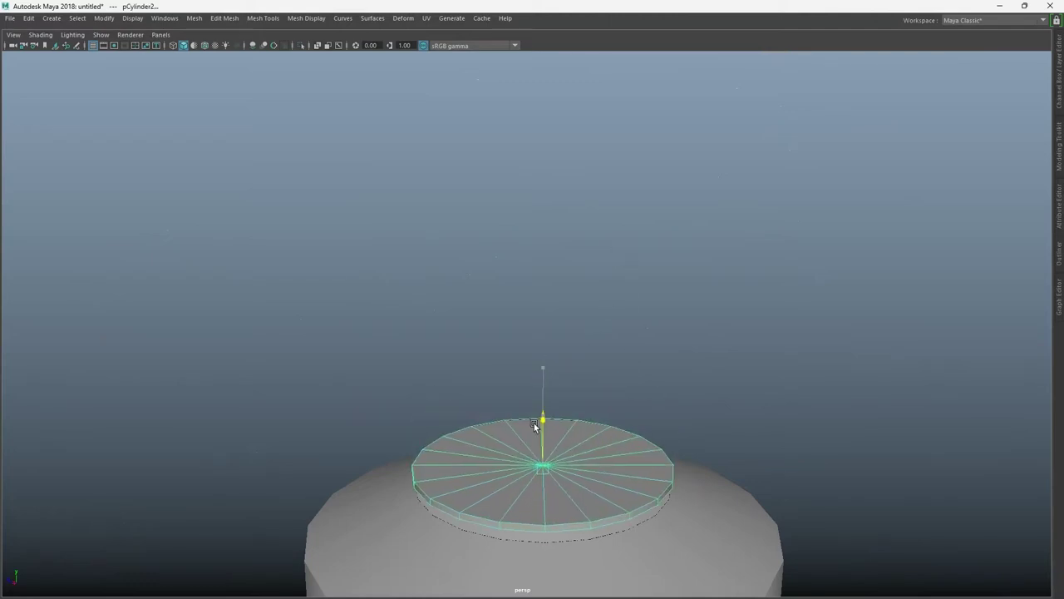
mouse_move(640, 514)
left_mouse_down("alt")
mouse_move(517, 461)
mouse_move(518, 523)
mouse_move(591, 495)
mouse_move(258, 509)
mouse_move(720, 326)
mouse_move(549, 374)
left_mouse_up("alt")
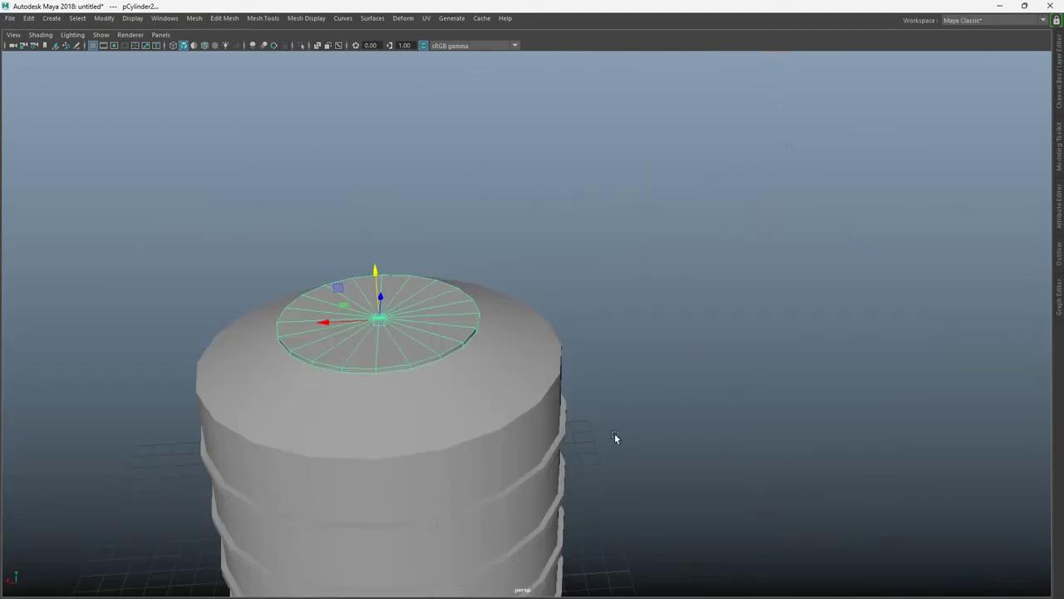
scroll(614, 437, "down", 3)
mouse_move(614, 437)
left_mouse_down("alt")
mouse_move(491, 447)
mouse_move(675, 361)
left_mouse_up("alt")
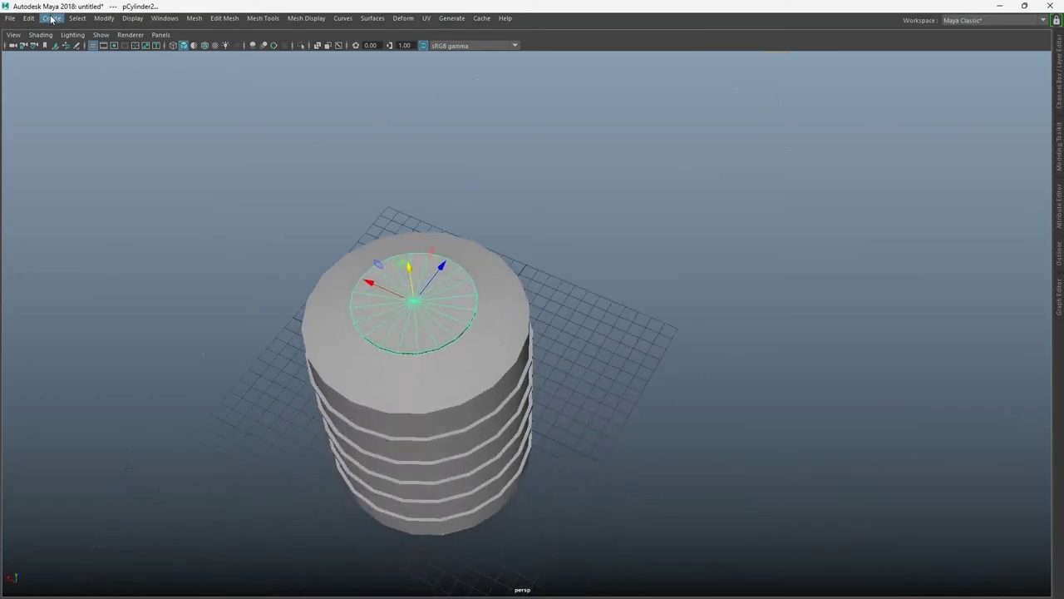
left_click(685, 347)
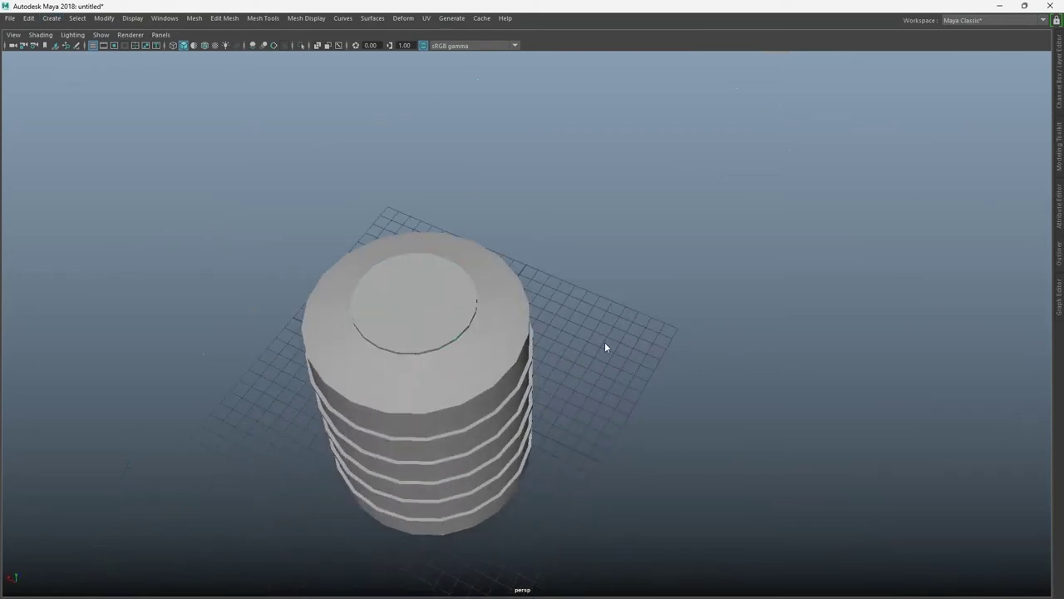
right_click_drag(632, 380, 665, 336, "alt")
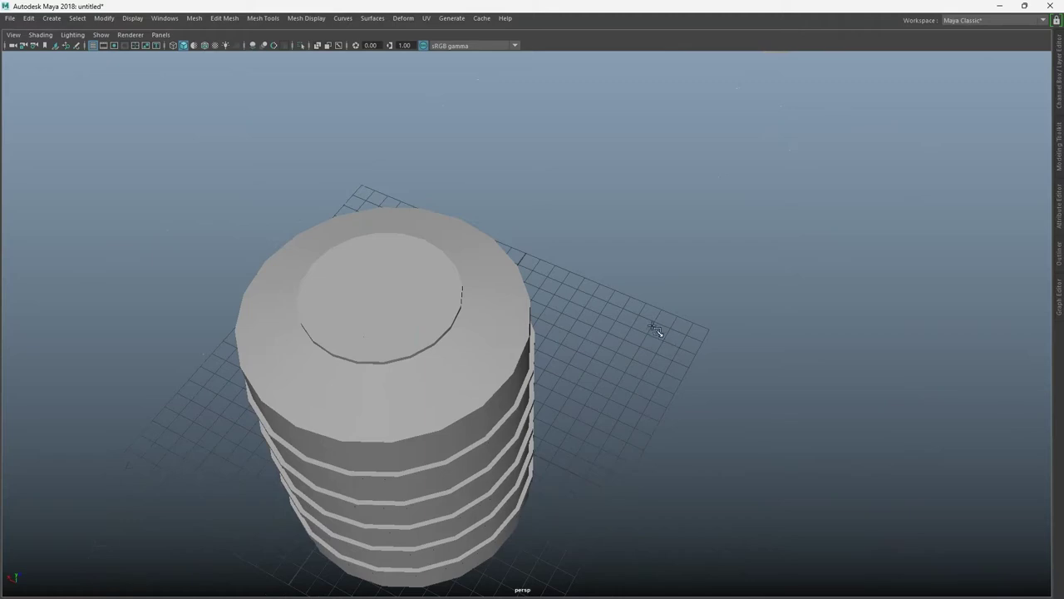
- Draw a small cylinder and reshape it into a thin rod
left_click(650, 326)
scroll(656, 333, "up", 2)
mouse_move(693, 321)
left_mouse_down()
mouse_move(703, 249)
mouse_move(430, 446)
mouse_move(608, 432)
left_mouse_up()
left_click_drag(851, 339, 853, 354)
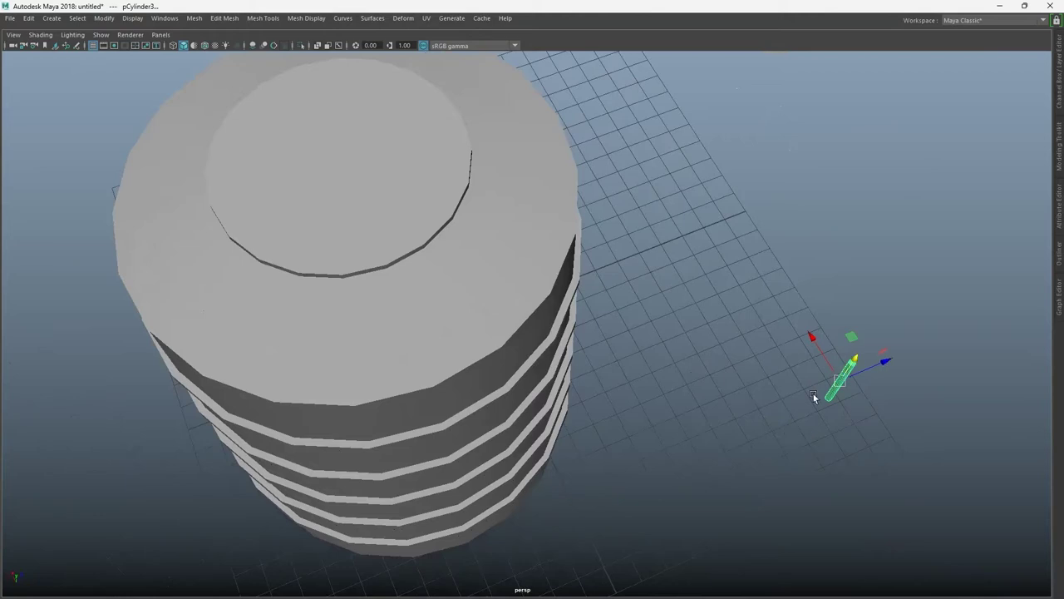
- Tilt the rod and move it up onto the tank's top face
key("e")
left_click_drag(812, 388, 869, 361)
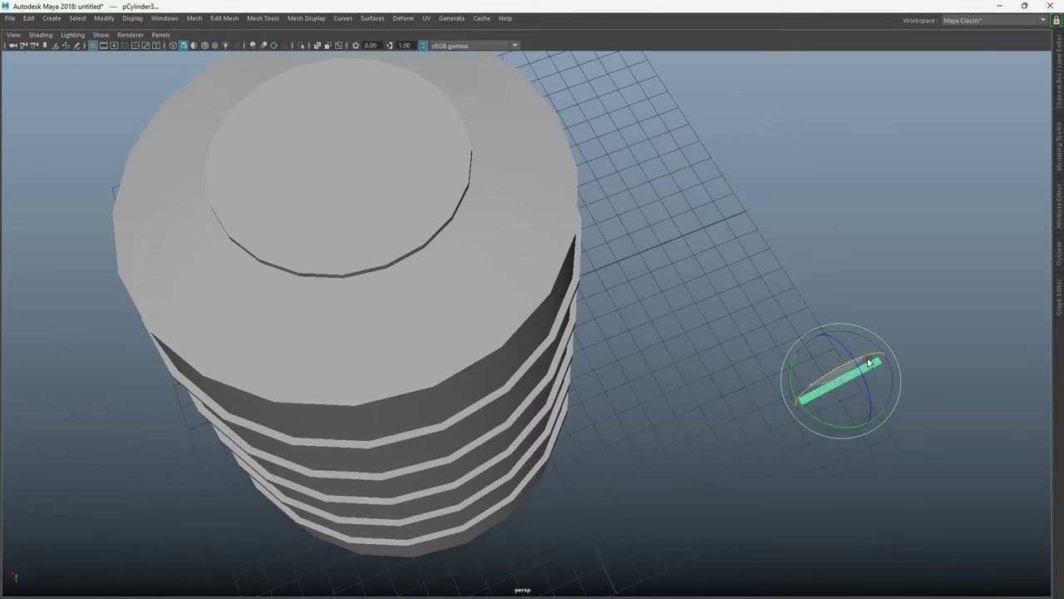
mouse_move(837, 479)
left_mouse_down("alt")
mouse_move(729, 216)
mouse_move(649, 235)
mouse_move(829, 479)
mouse_move(799, 78)
mouse_move(723, 254)
left_mouse_up("alt")
key("w")
mouse_move(831, 230)
left_mouse_down()
mouse_move(472, 224)
mouse_move(411, 249)
left_mouse_up()
mouse_move(411, 249)
left_mouse_down("alt")
mouse_move(687, 480)
mouse_move(495, 397)
mouse_move(860, 575)
left_mouse_up("alt")
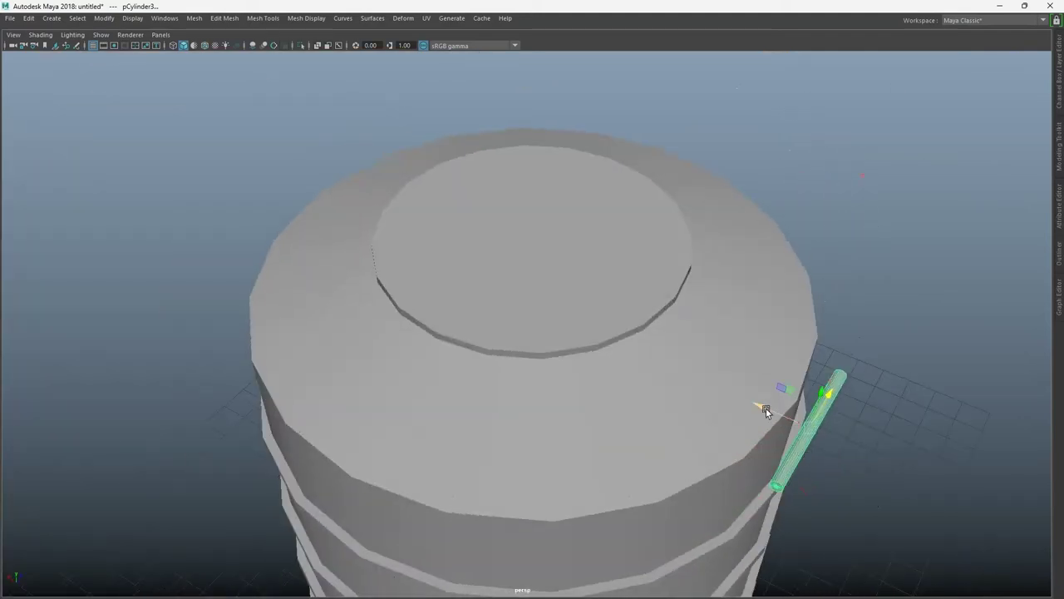
left_click_drag(765, 408, 611, 318)
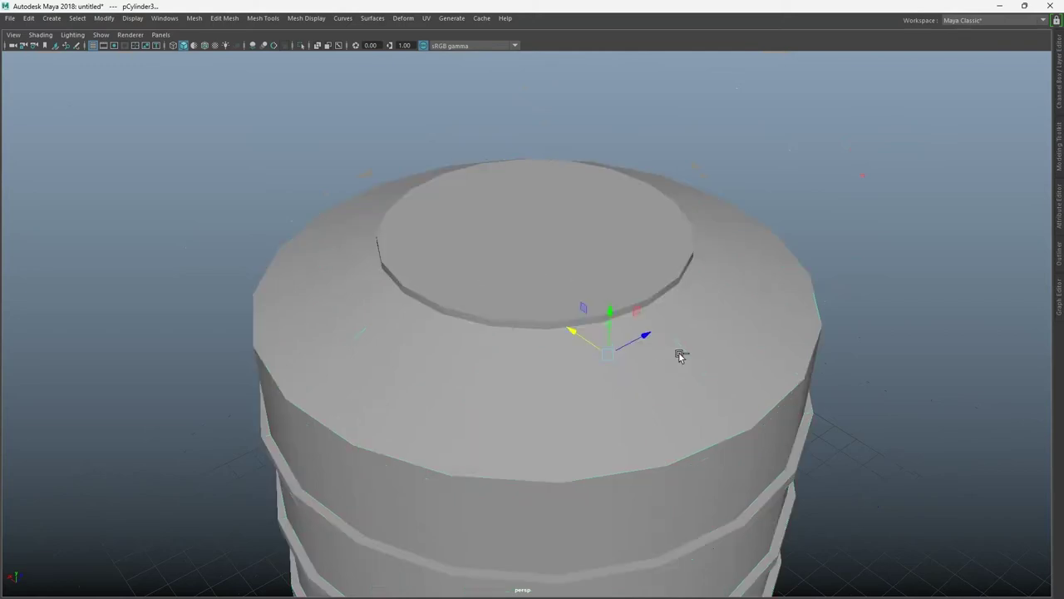
left_click_drag(610, 263, 589, 250)
- Shorten the rod from both ends and lay it horizontally near the lid edge
scroll(468, 427, "up", 3)
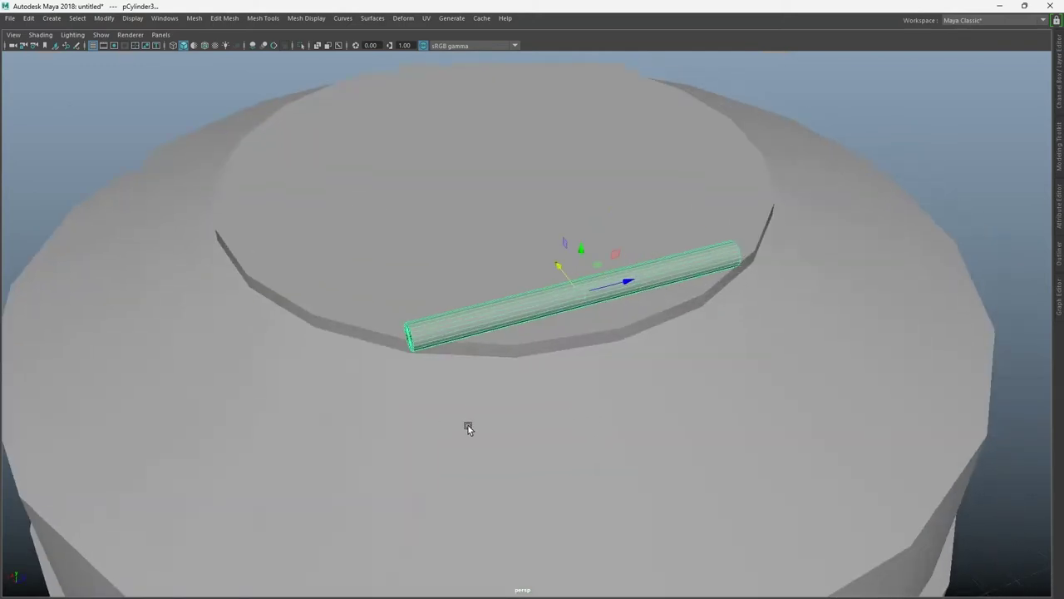
scroll(444, 372, "down", 3)
scroll(430, 381, "up", 4)
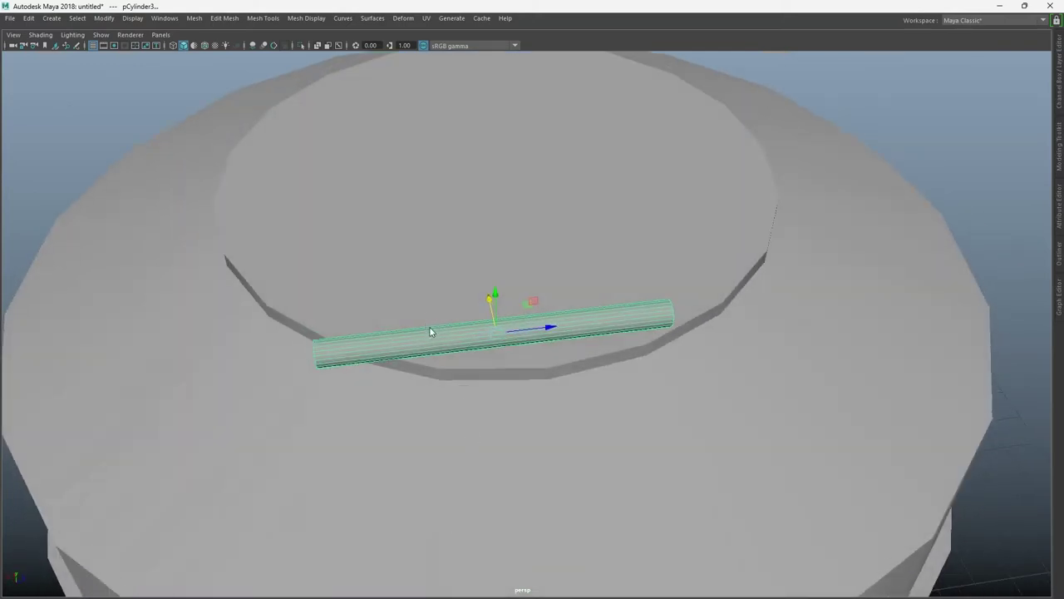
left_click_drag(376, 447, 376, 448)
left_click_drag(370, 362, 476, 354)
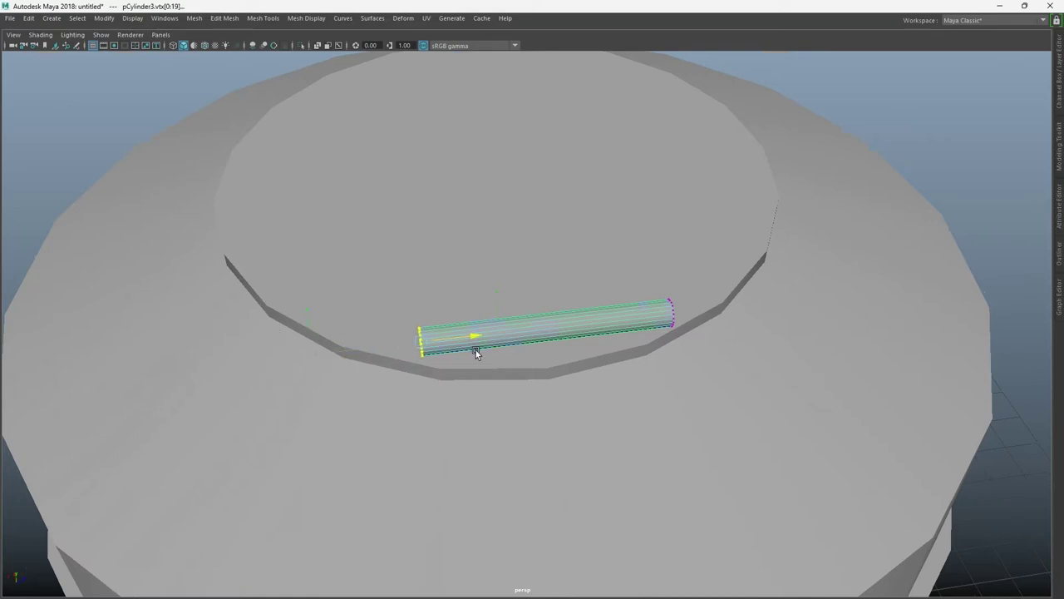
mouse_move(665, 274)
left_mouse_down()
mouse_move(690, 337)
mouse_move(593, 316)
left_mouse_up()
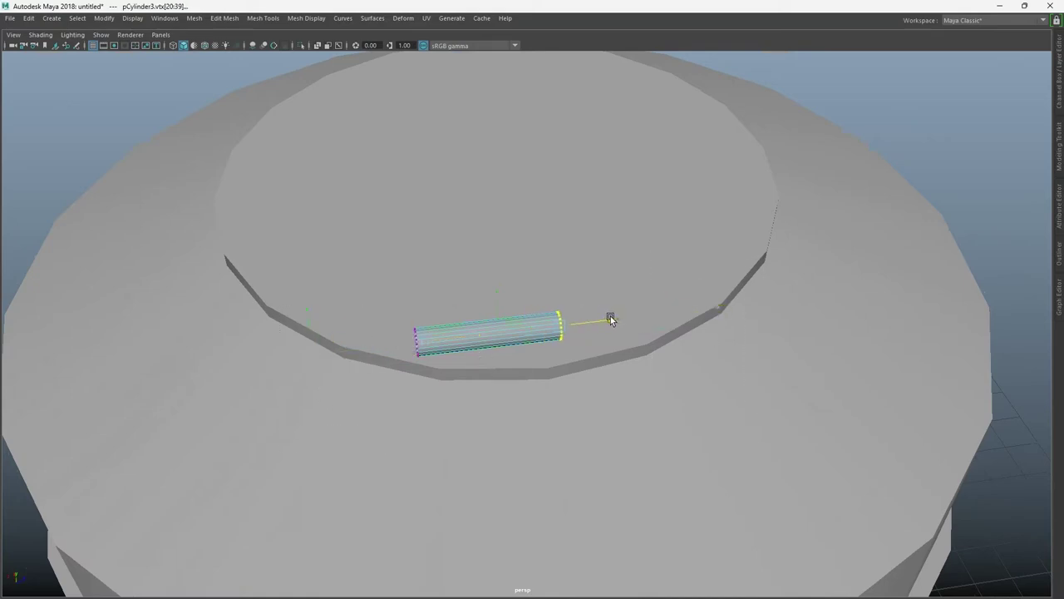
mouse_move(462, 418)
left_mouse_down("alt")
mouse_move(561, 364)
mouse_move(585, 292)
mouse_move(254, 295)
mouse_move(235, 420)
mouse_move(269, 228)
mouse_move(201, 108)
mouse_move(236, 134)
left_mouse_up("alt")
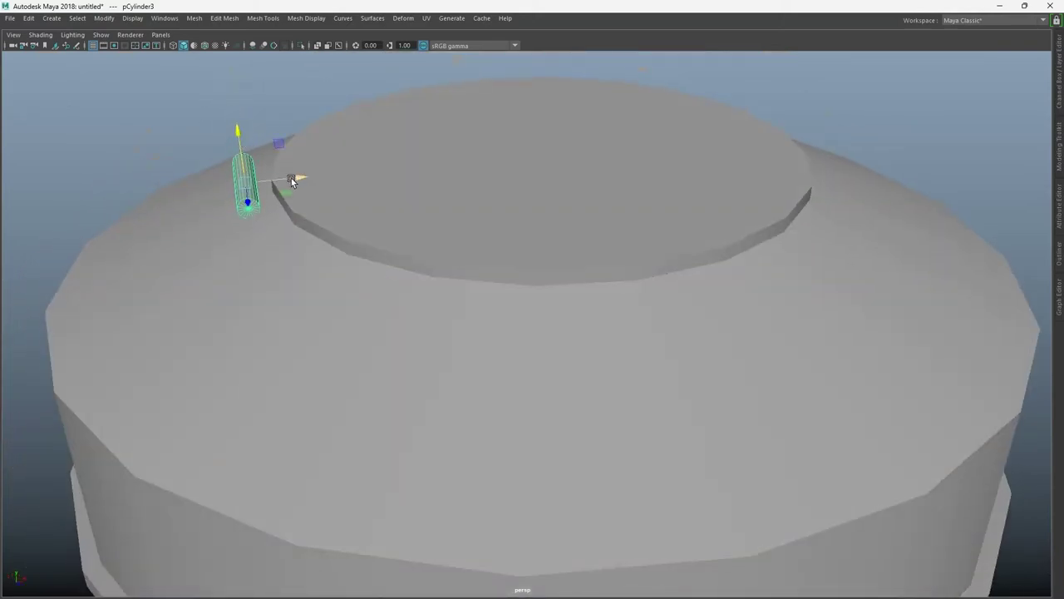
mouse_move(291, 178)
left_mouse_down()
mouse_move(248, 220)
mouse_move(727, 286)
left_mouse_up()
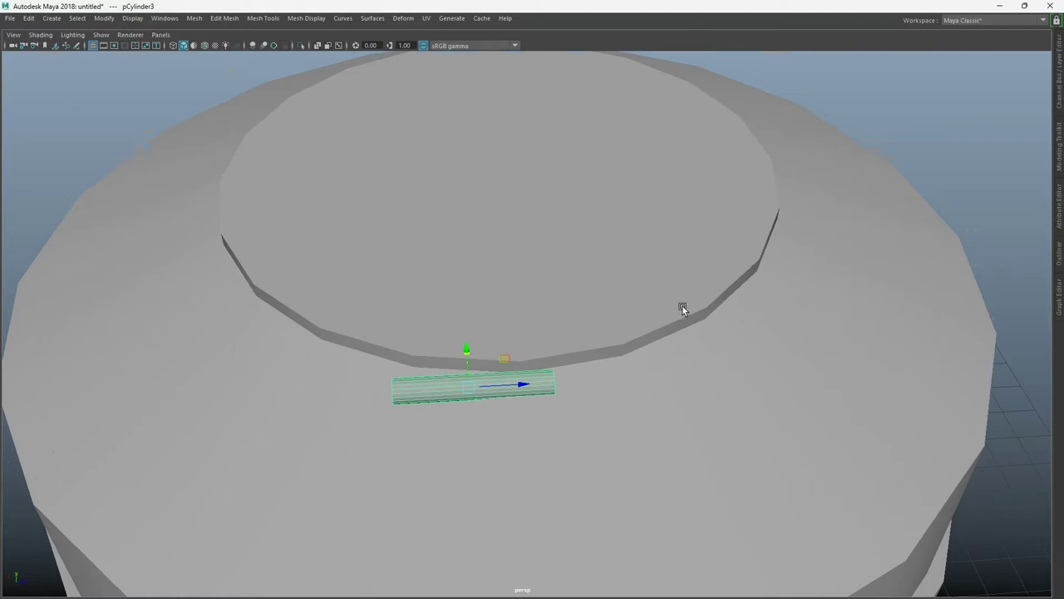
- Rotate the rod to follow the lid's edge, then view it up close
key("e")
key("w")
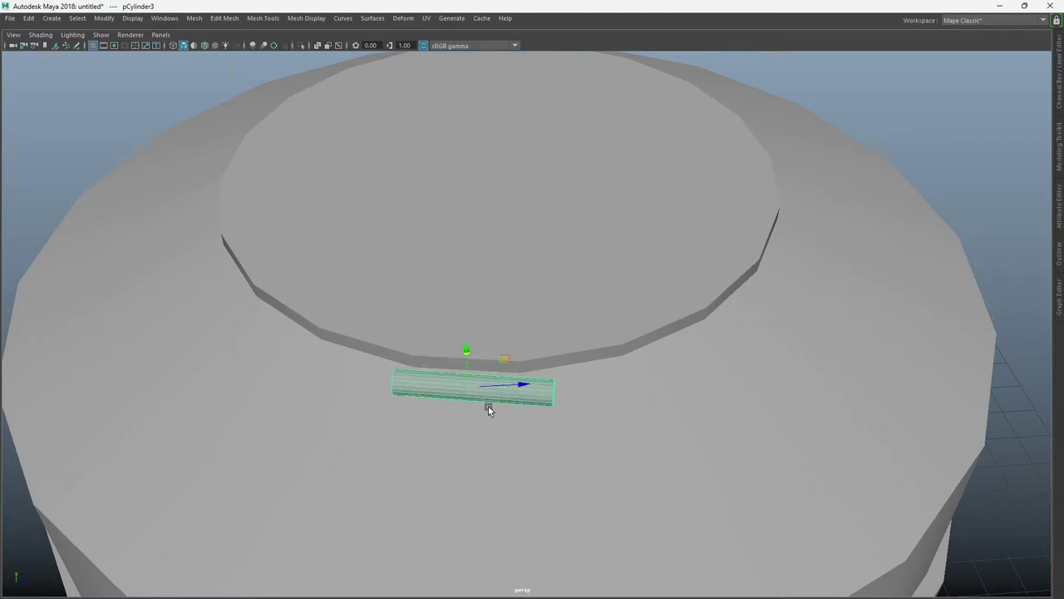
key("e")
key("w")
mouse_move(478, 374)
left_mouse_down("alt")
mouse_move(496, 417)
mouse_move(662, 335)
mouse_move(505, 446)
left_mouse_up("alt")
key("e")
key("w")
key("e")
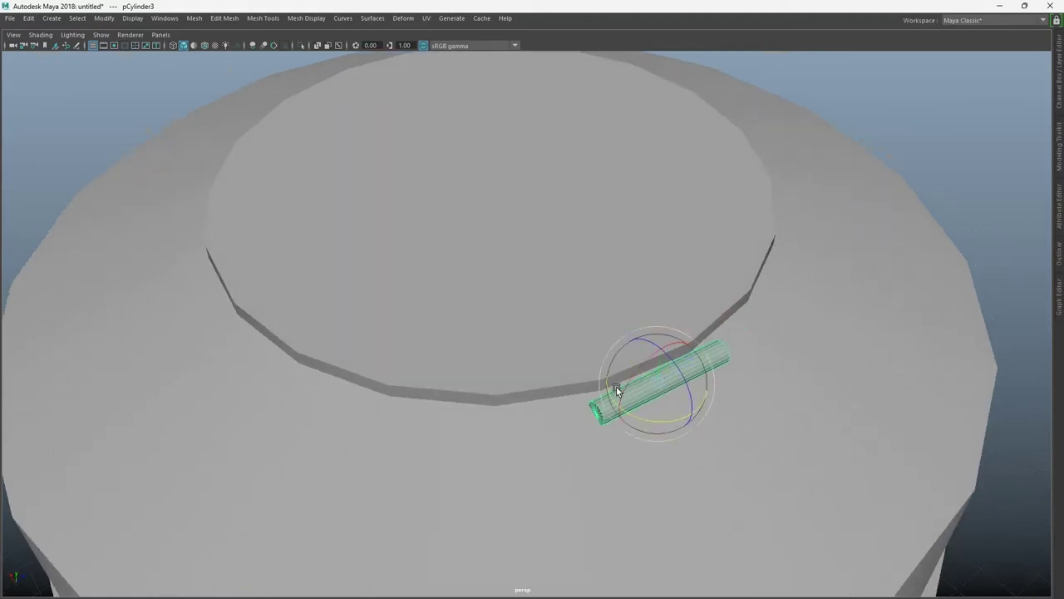
left_click_drag(678, 423, 671, 422)
key("w")
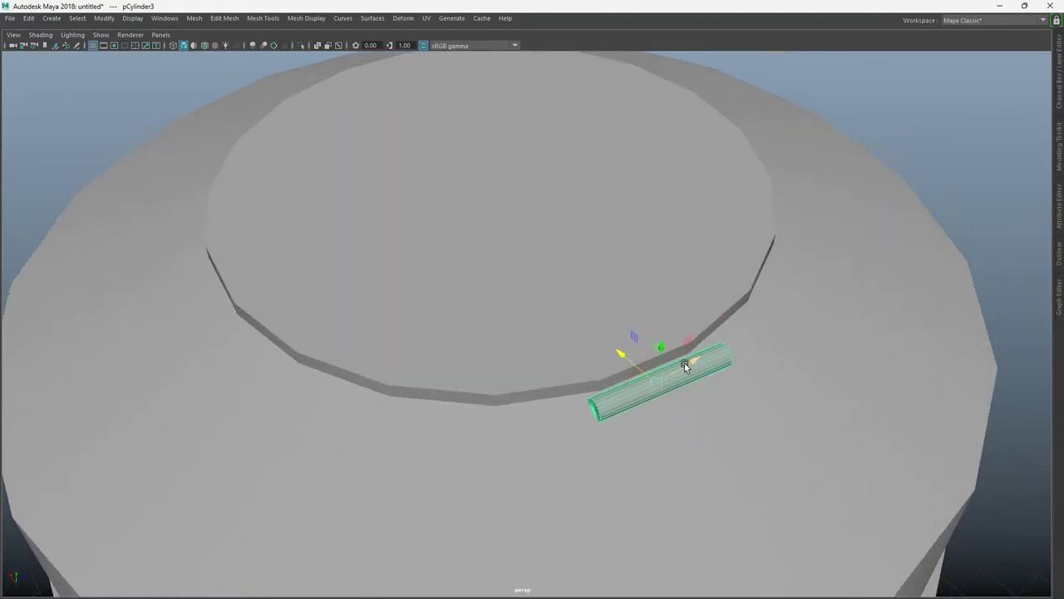
left_click_drag(687, 364, 431, 425, "alt")
right_click_drag(430, 425, 572, 465, "alt")
left_click_drag(572, 466, 464, 348, "alt")
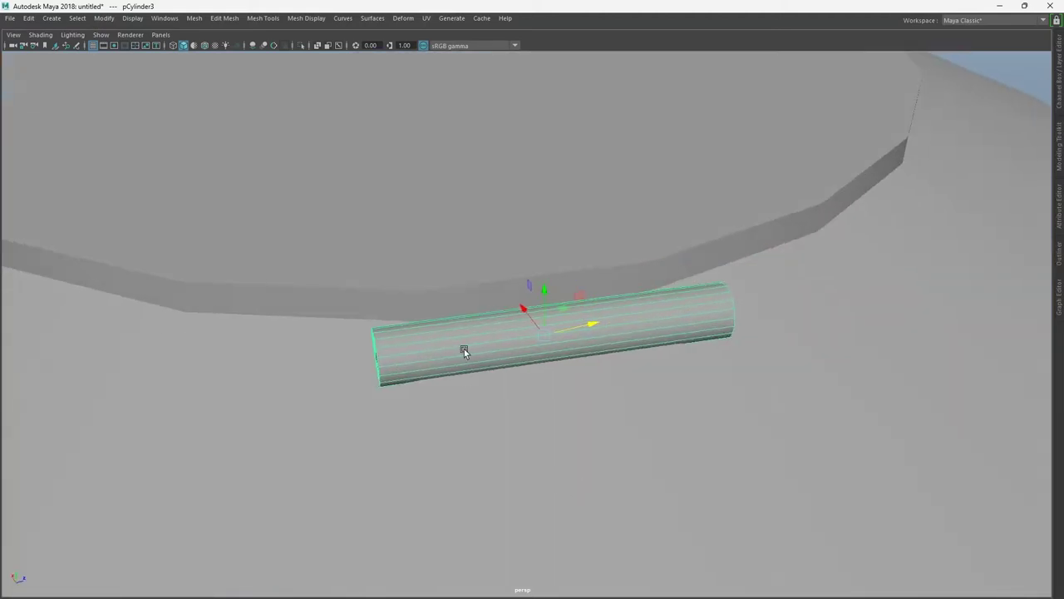
- Select an edge loop, then box-select faces at one end of the hinge cylinder
double_click(723, 305)
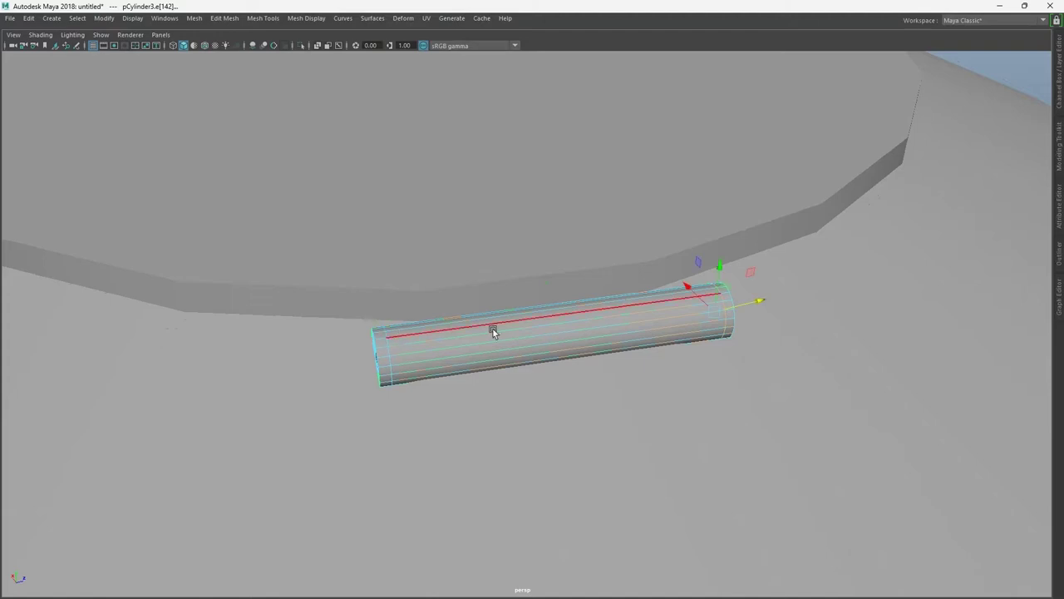
key("F8")
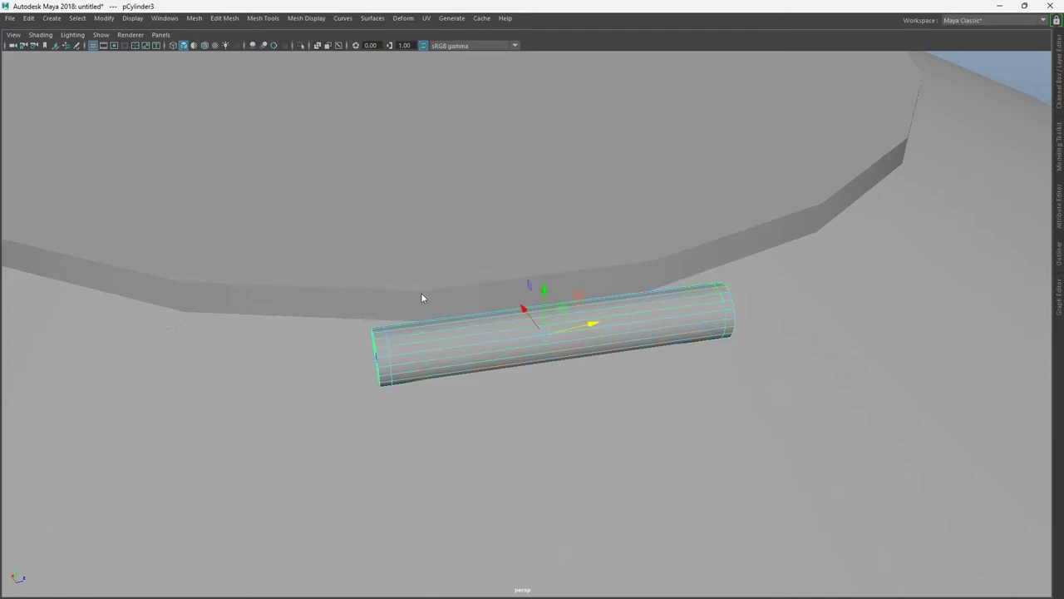
key("space")
key("space")
scroll(596, 413, "up", 5)
scroll(554, 411, "down", 5)
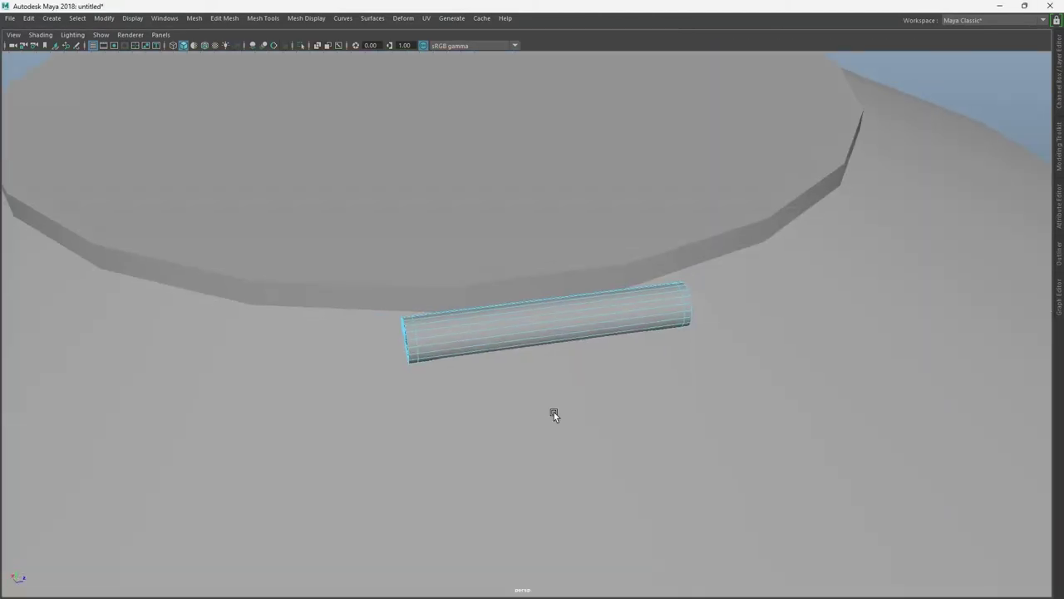
left_click_drag(281, 161, 338, 218)
mouse_move(476, 361)
left_mouse_down("alt")
mouse_move(573, 506)
mouse_move(283, 466)
left_mouse_up("alt")
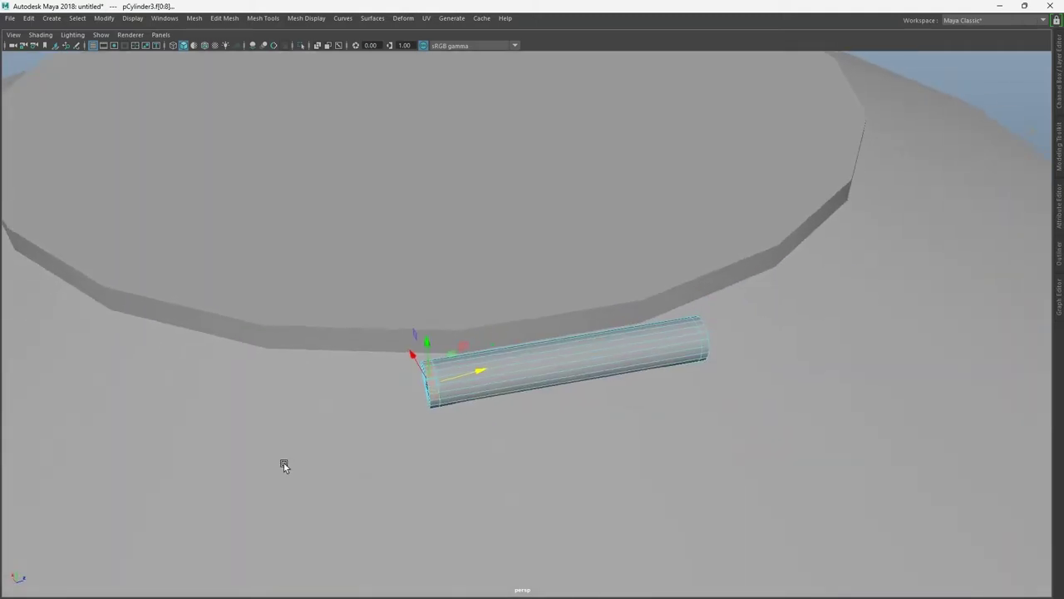
mouse_move(283, 465)
right_mouse_down("alt")
mouse_move(764, 429)
mouse_move(616, 491)
right_mouse_up("alt")
mouse_move(615, 491)
left_mouse_down("alt")
mouse_move(540, 382)
mouse_move(558, 211)
mouse_move(716, 148)
left_mouse_up("alt")
- Reframe on the cylinder at the lid's edge and select its end faces
key("F8")
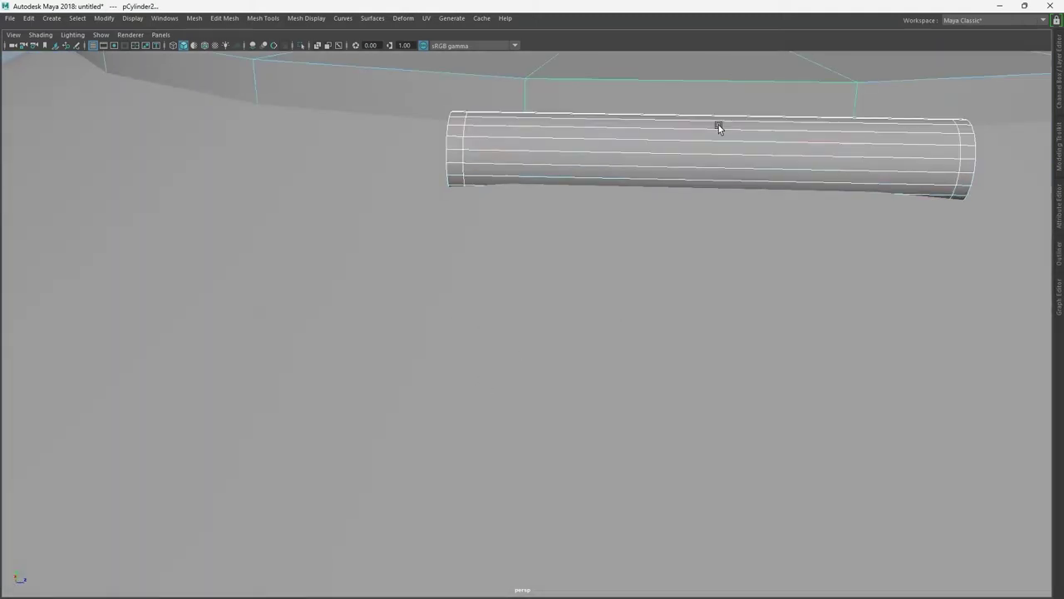
right_click_drag(691, 121, 632, 249, "alt")
left_click_drag(632, 250, 599, 316, "alt")
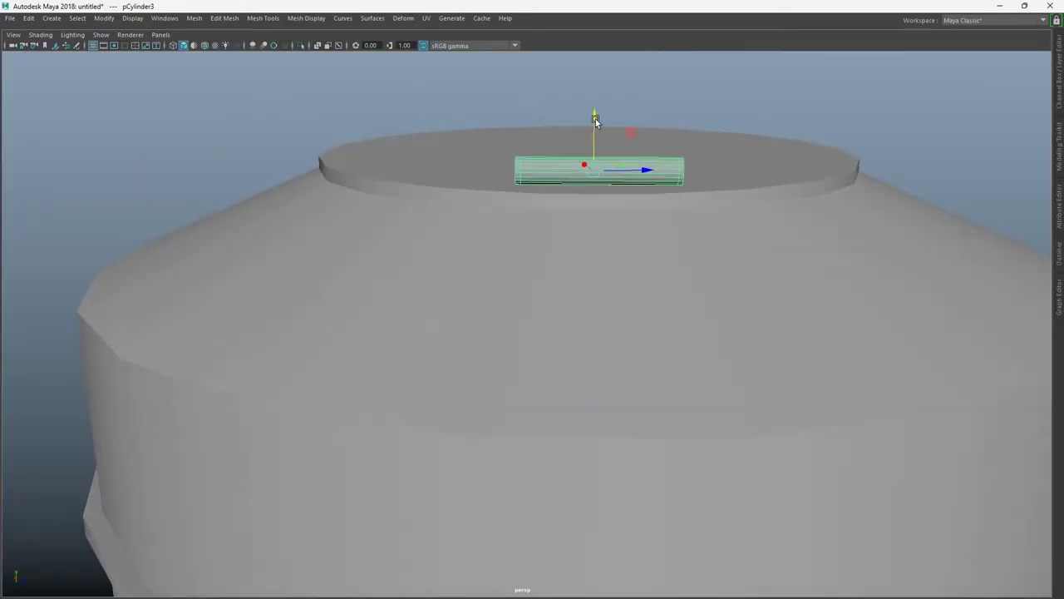
right_click_drag(599, 316, 569, 389, "alt")
left_click_drag(569, 389, 642, 286, "alt")
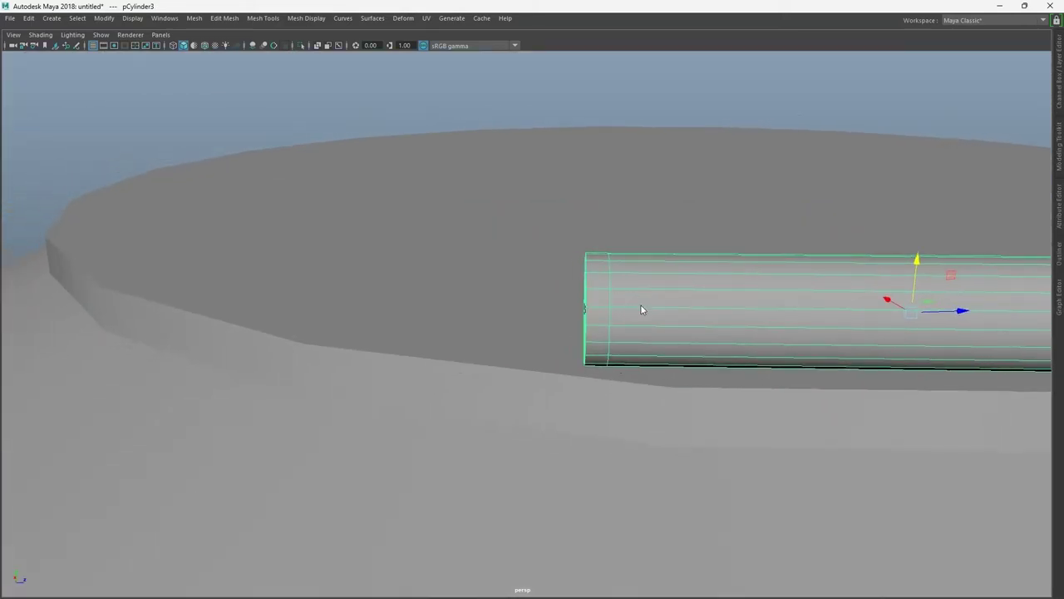
left_click_drag(598, 427, 595, 423)
right_click_drag(595, 423, 621, 384, "alt")
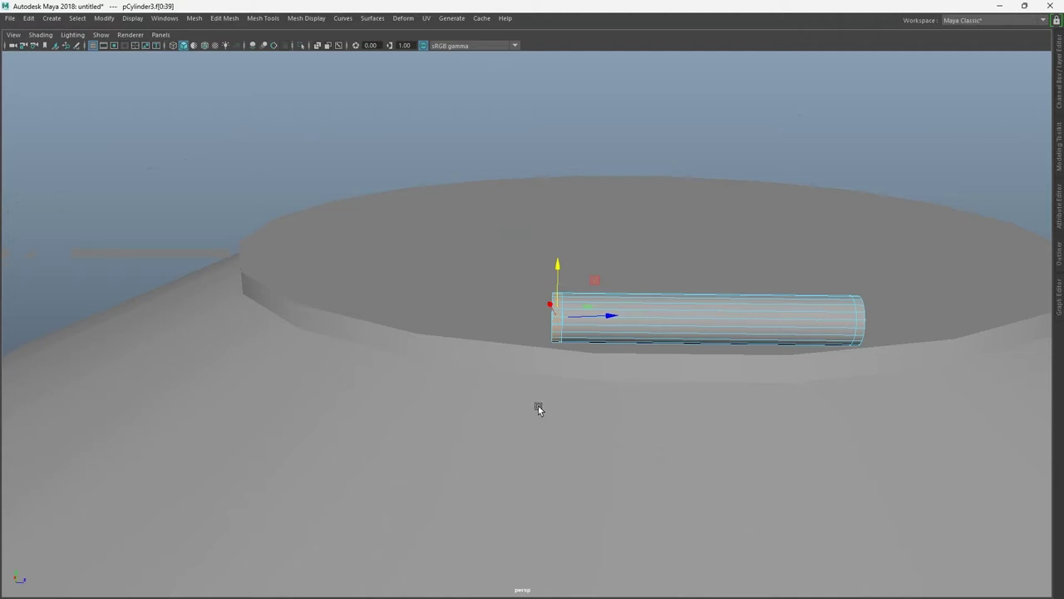
right_click_drag(556, 355, 596, 309, "alt")
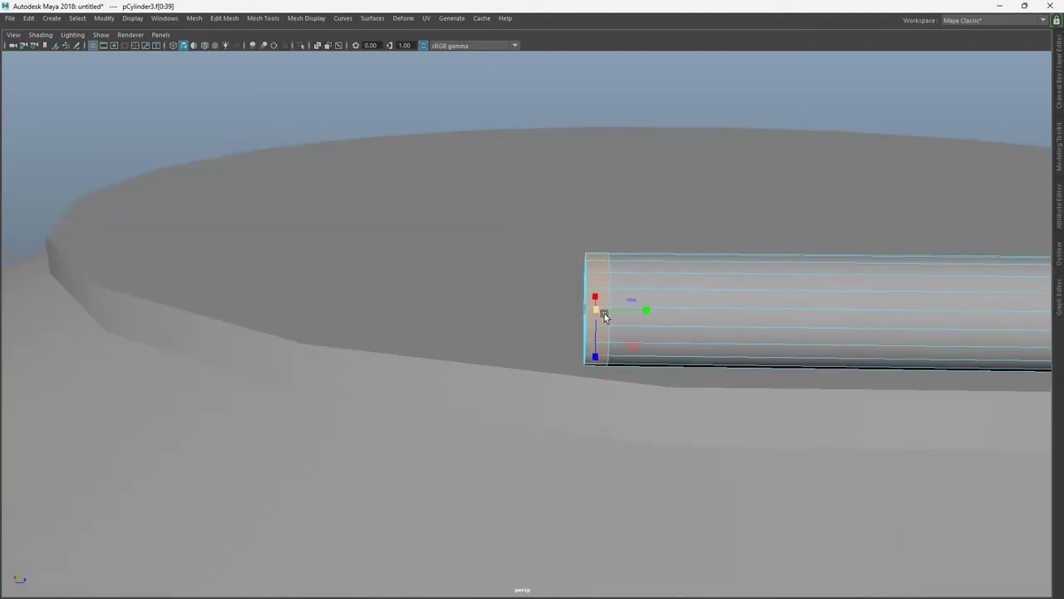
- Extrude the first end of the hinge cylinder into a world-space cap
key("ctrl+e")
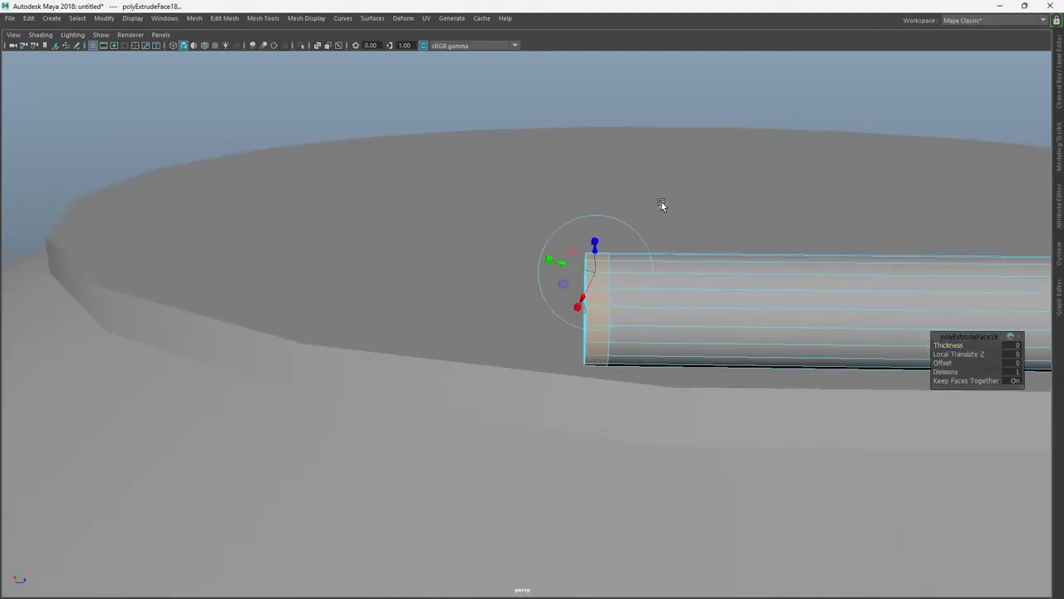
left_click(661, 205)
left_click_drag(948, 345, 810, 384)
scroll(793, 375, "down", 3)
scroll(823, 401, "down", 2)
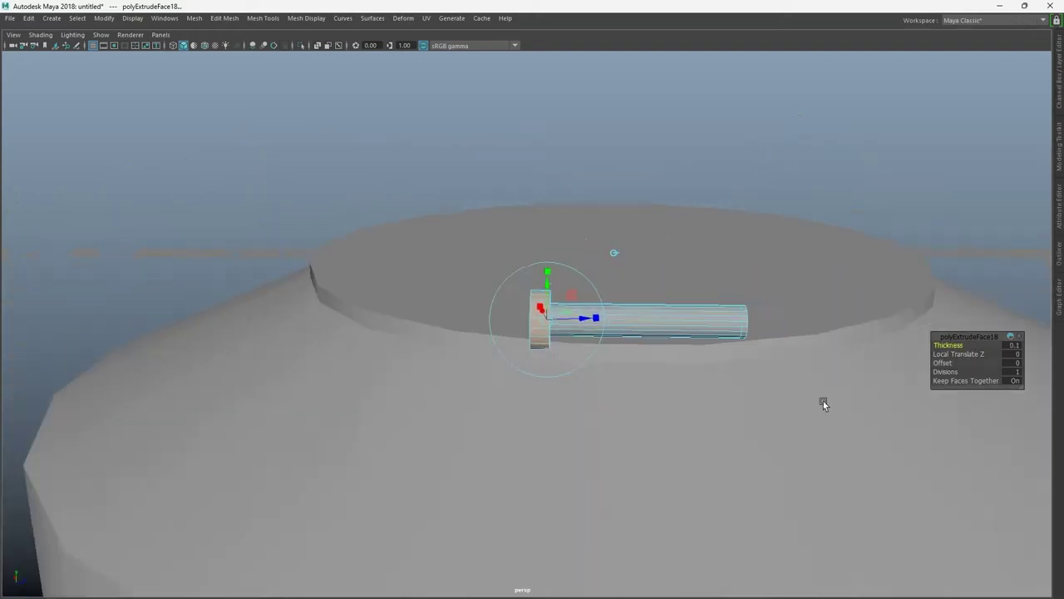
scroll(822, 392, "up", 3)
mouse_move(928, 356)
middle_mouse_down("alt")
mouse_move(801, 413)
mouse_move(763, 300)
middle_mouse_up("alt")
left_click(762, 299)
- Select the cylinder's other end faces and extrude them with Thickness 0.1
scroll(828, 420, "up", 5)
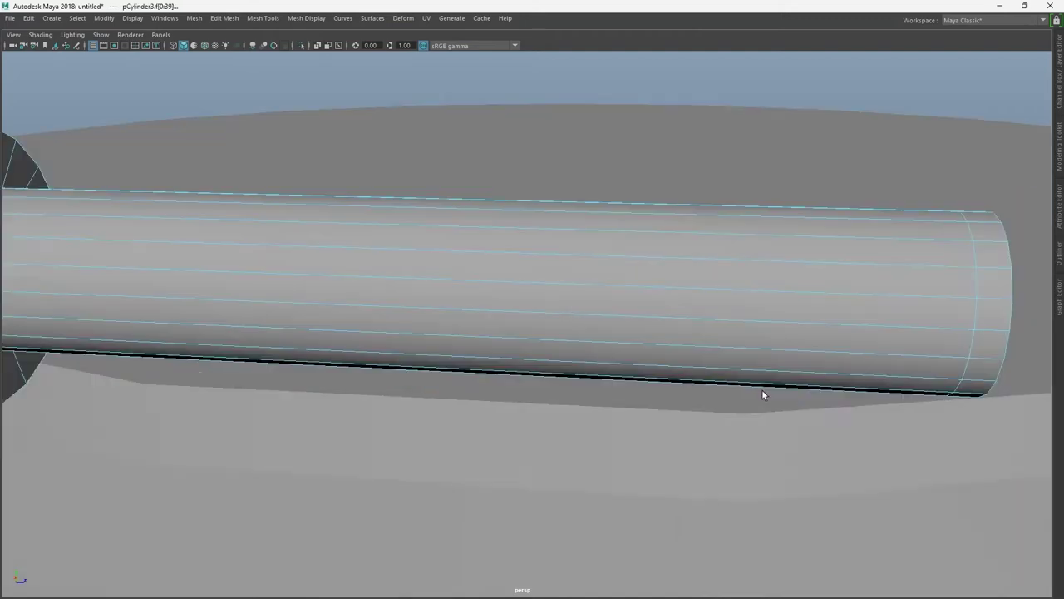
middle_click_drag(762, 391, 653, 386, "alt")
left_click_drag(653, 387, 551, 399, "alt")
left_click_drag(610, 147, 647, 378)
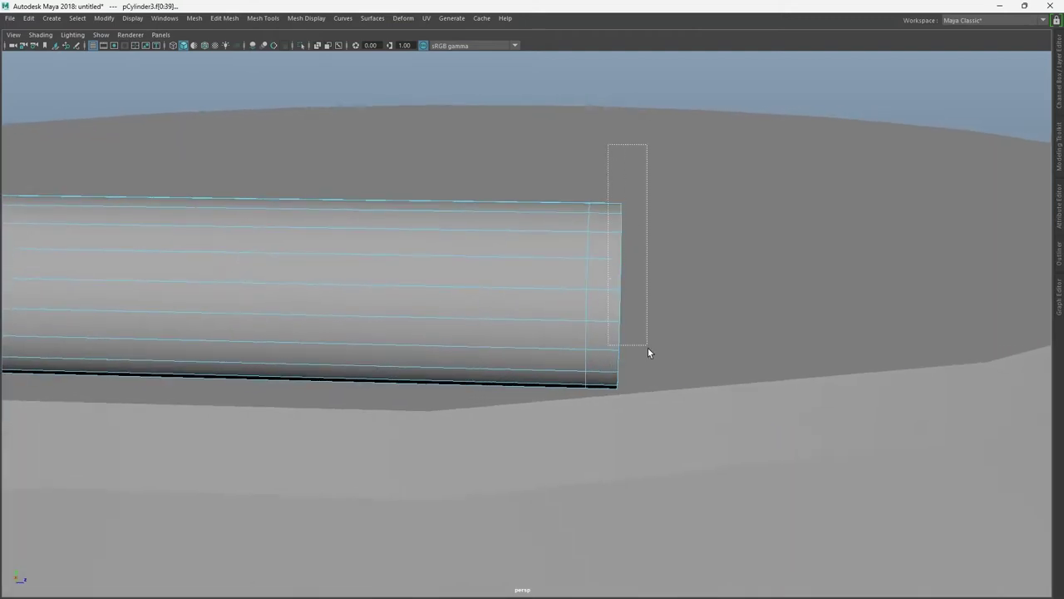
key("ctrl+e")
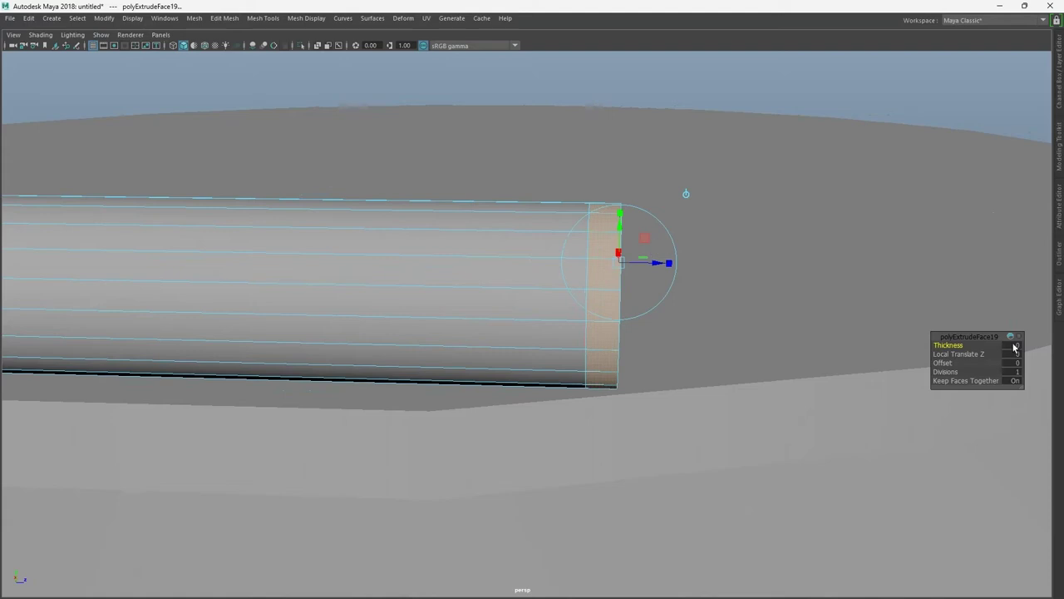
key("Return")
- Push one end out to lengthen the pin, then lower the whole pin
scroll(893, 468, "down", 5)
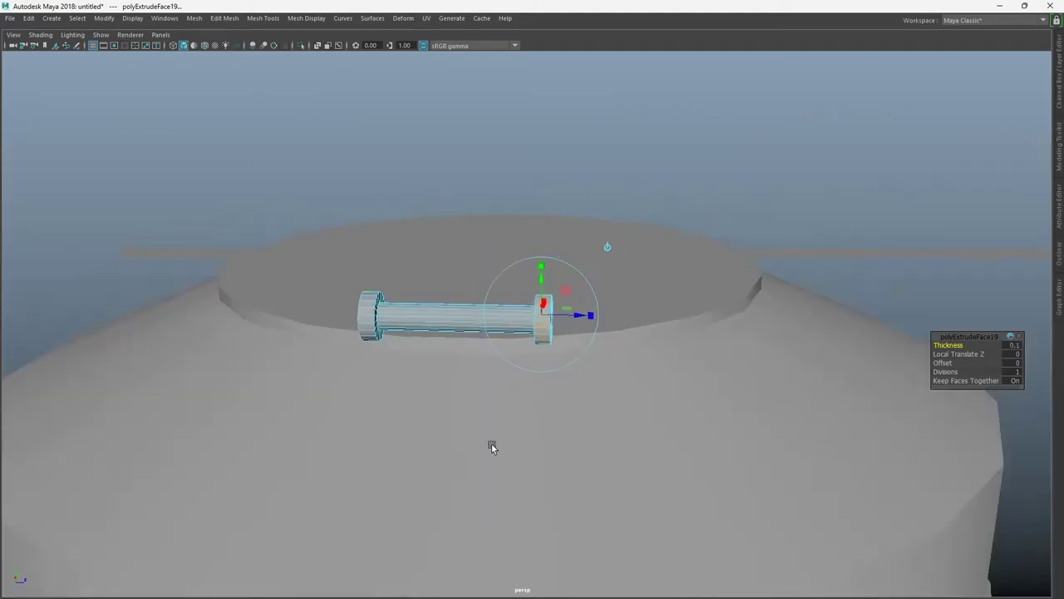
mouse_move(490, 444)
left_mouse_down("alt")
mouse_move(518, 590)
mouse_move(454, 335)
mouse_move(552, 407)
mouse_move(795, 232)
left_mouse_up("alt")
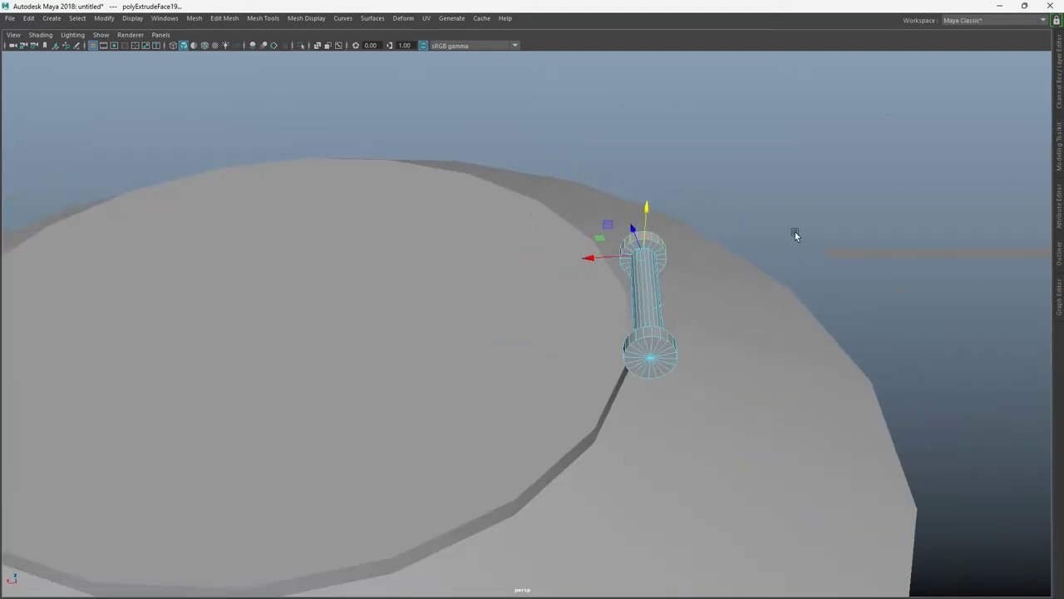
left_click_drag(654, 271, 646, 306)
key("F8")
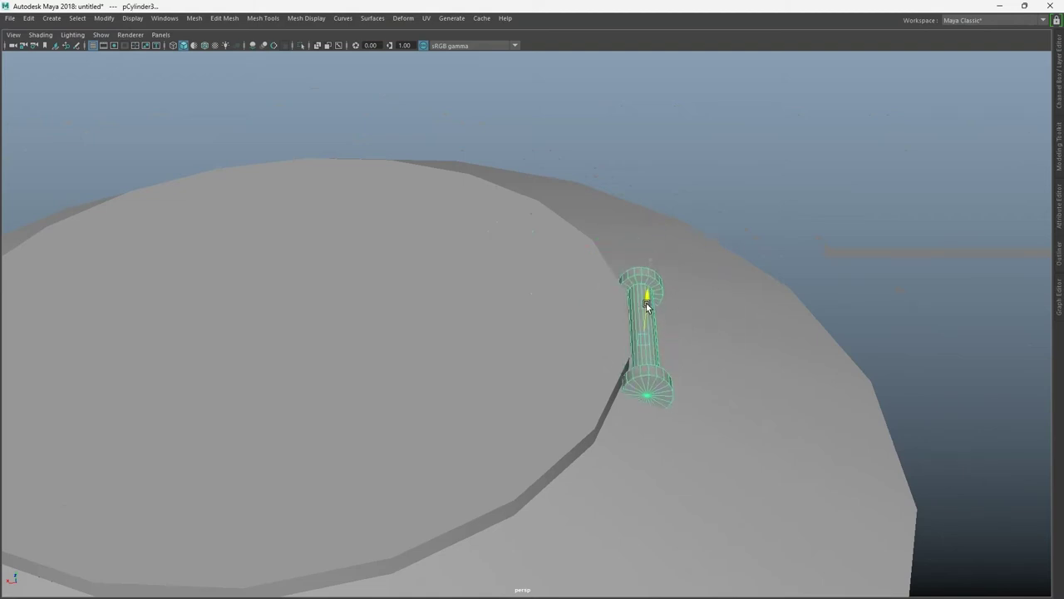
mouse_move(749, 373)
left_mouse_down("alt")
mouse_move(477, 278)
mouse_move(720, 353)
mouse_move(399, 394)
mouse_move(751, 429)
mouse_move(879, 490)
mouse_move(685, 374)
mouse_move(798, 433)
mouse_move(604, 404)
mouse_move(143, 468)
mouse_move(690, 447)
left_mouse_up("alt")
- Extrude the lid's side face out toward the hinge pin
left_click(558, 380)
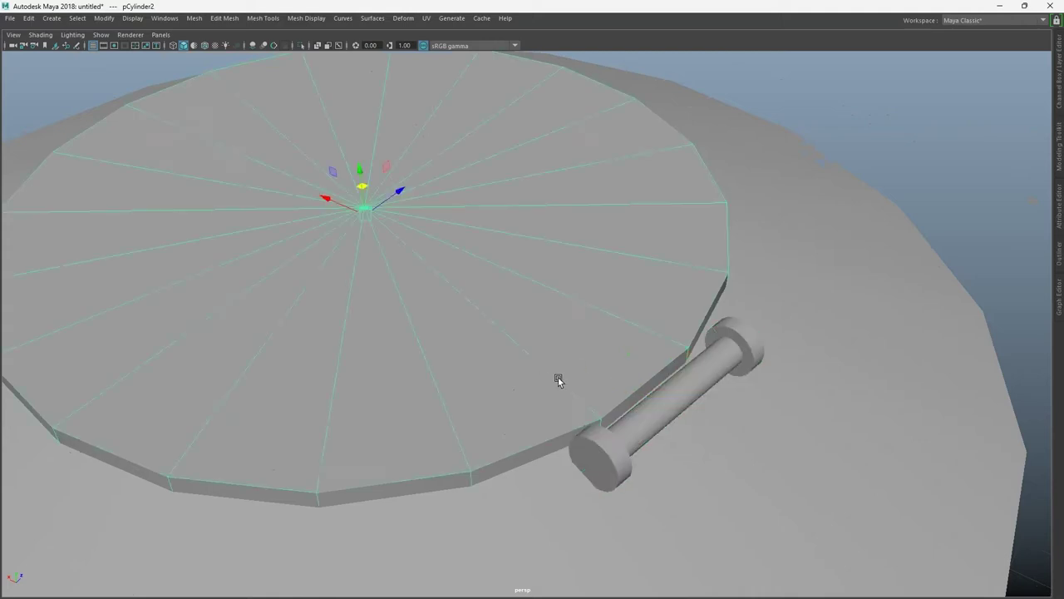
left_click(609, 415)
mouse_move(652, 387)
left_mouse_down("alt")
mouse_move(416, 356)
mouse_move(499, 348)
left_mouse_up("alt")
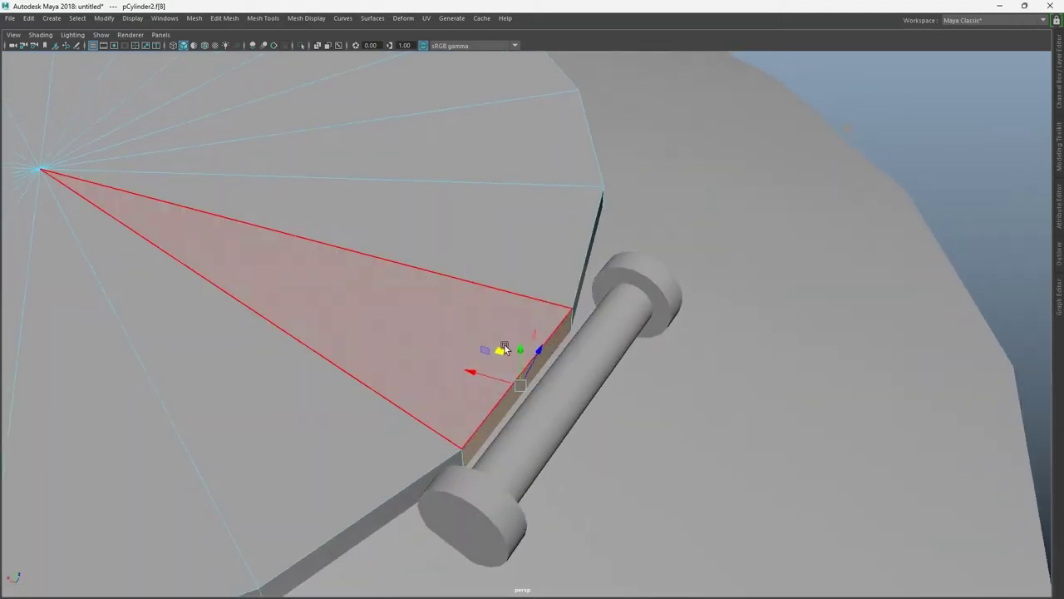
key("ctrl+e")
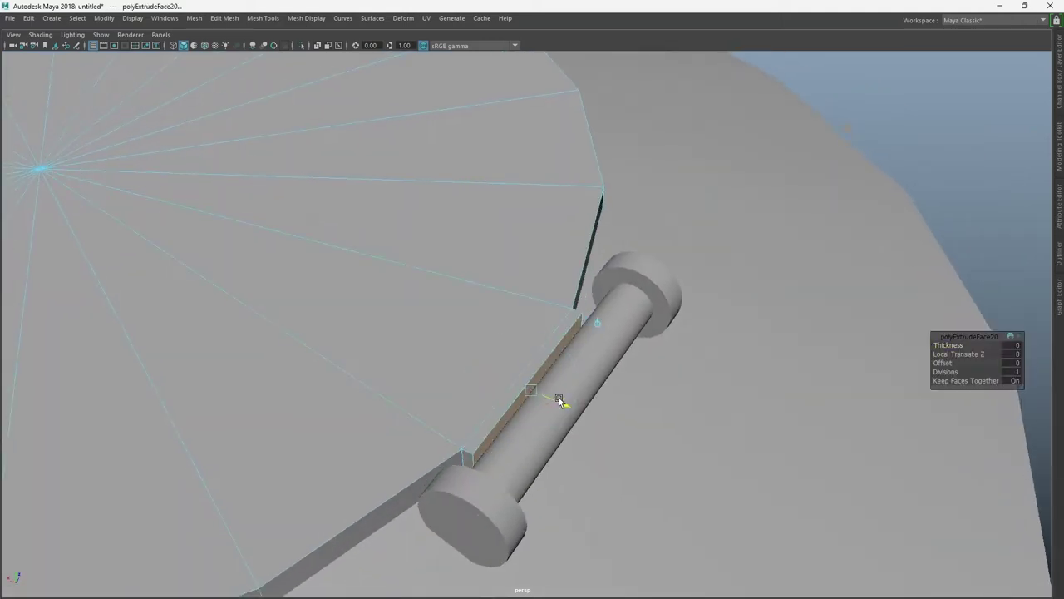
scroll(691, 407, "down", 10)
left_click(589, 365)
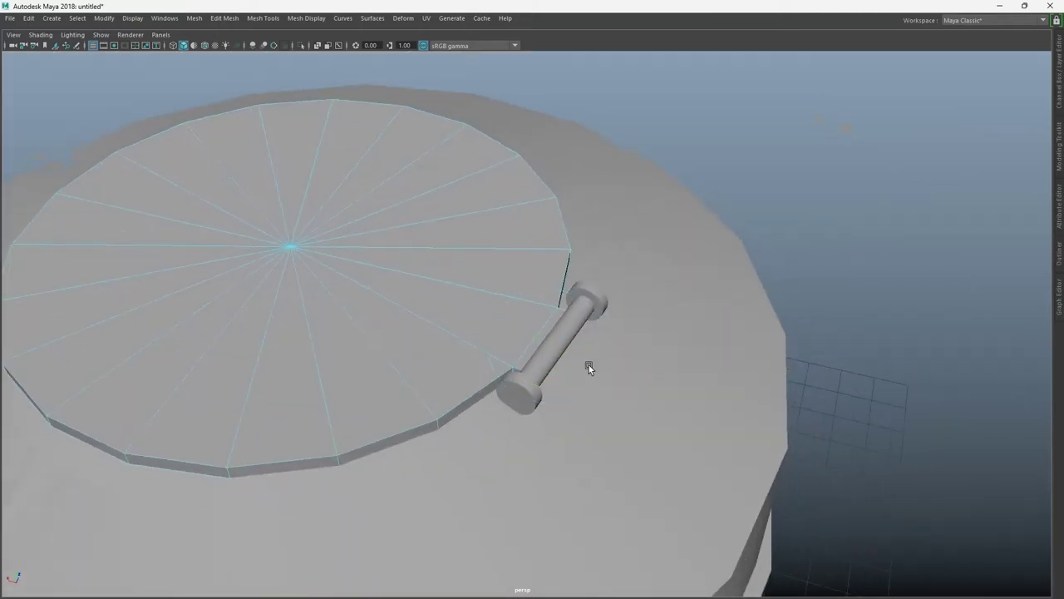
left_click_drag(589, 365, 540, 258, "alt")
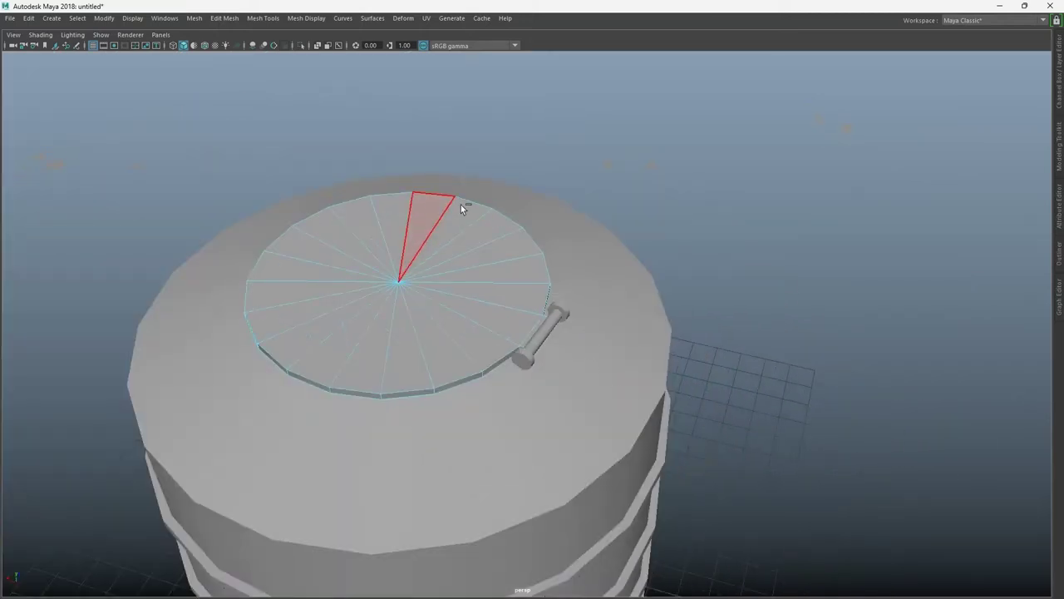
- Parent the hinge pin to the lid disc so it moves with the lid
key("F8")
scroll(460, 204, "up", 3)
left_click(526, 343)
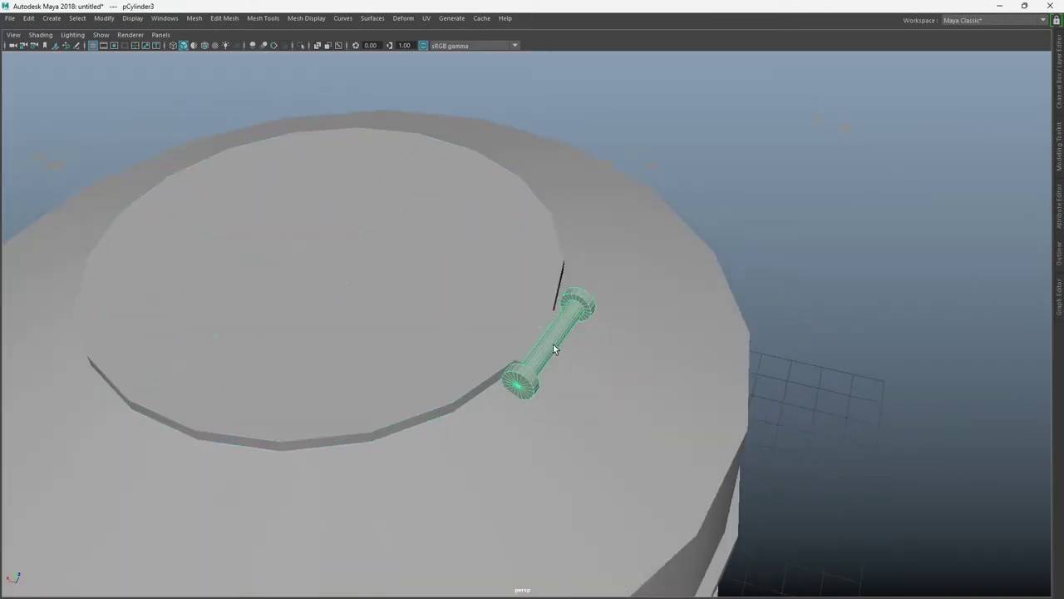
left_click(476, 287, "shift")
scroll(455, 500, "down", 3)
key("p")
key("w")
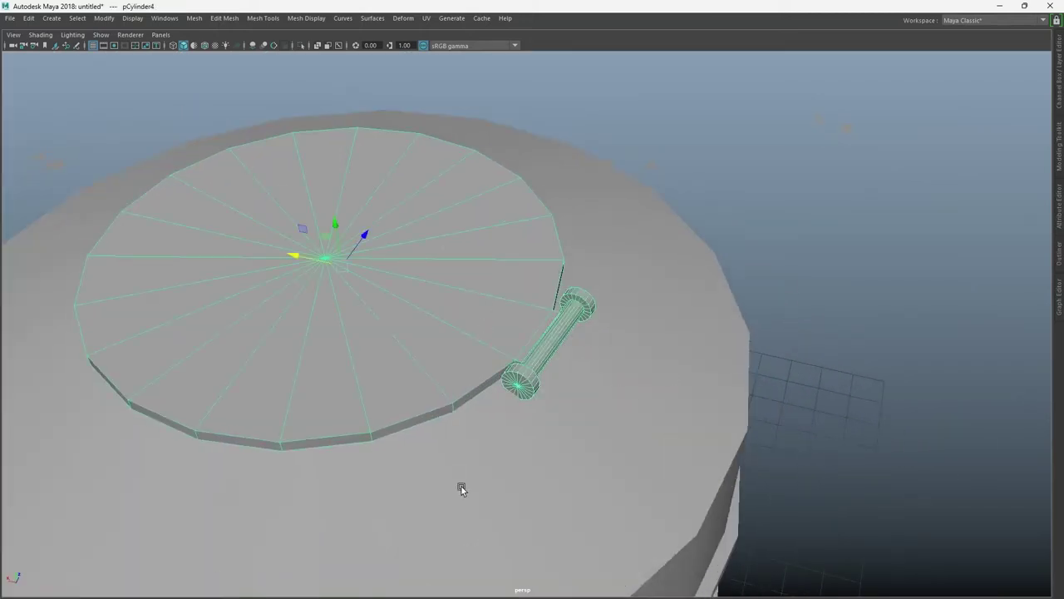
key("f")
- Snap the lid's pivot to the pin's lower cap and test-rotate the lid
scroll(840, 380, "down", 5)
left_click_drag(698, 385, 774, 325, "alt")
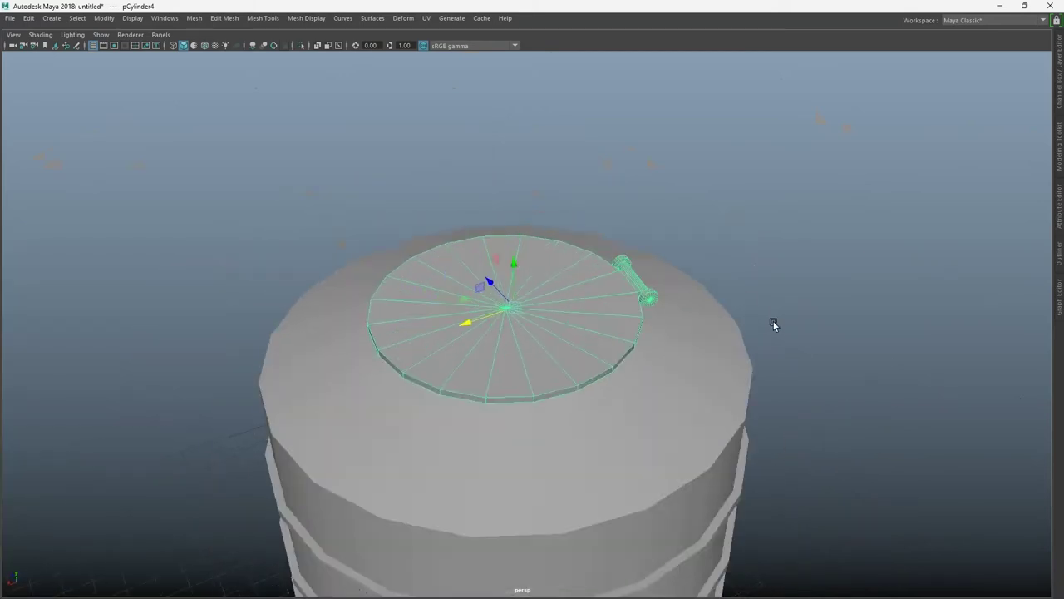
scroll(635, 388, "up", 6)
key("d")
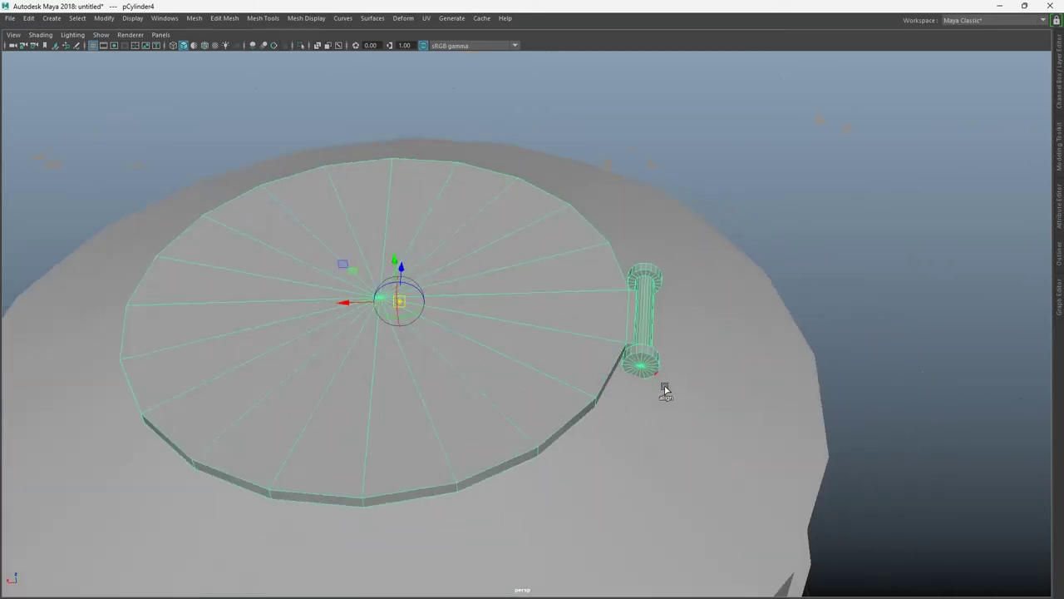
left_click(641, 376)
key("e")
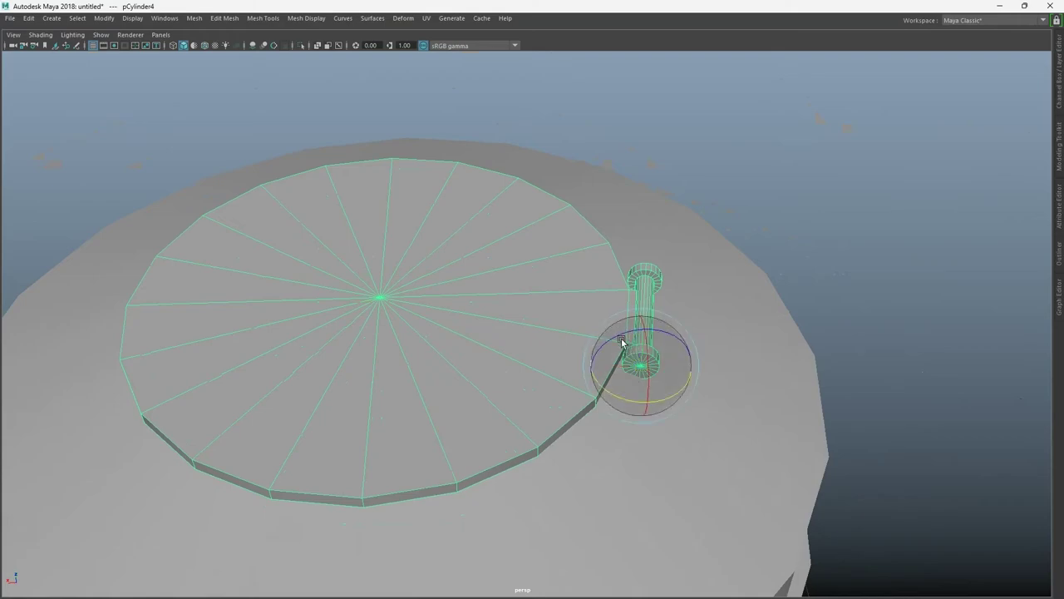
left_click_drag(621, 338, 605, 386)
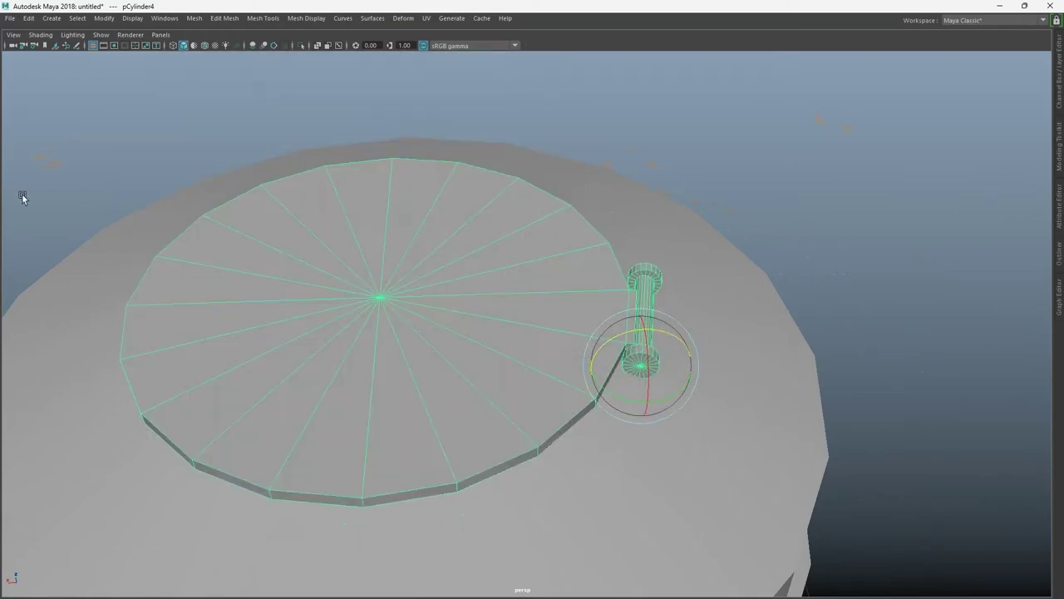
- Leave expert mode with Ctrl+Space and swing the lid about 21° open on its pin pivot
key("ctrl+space")
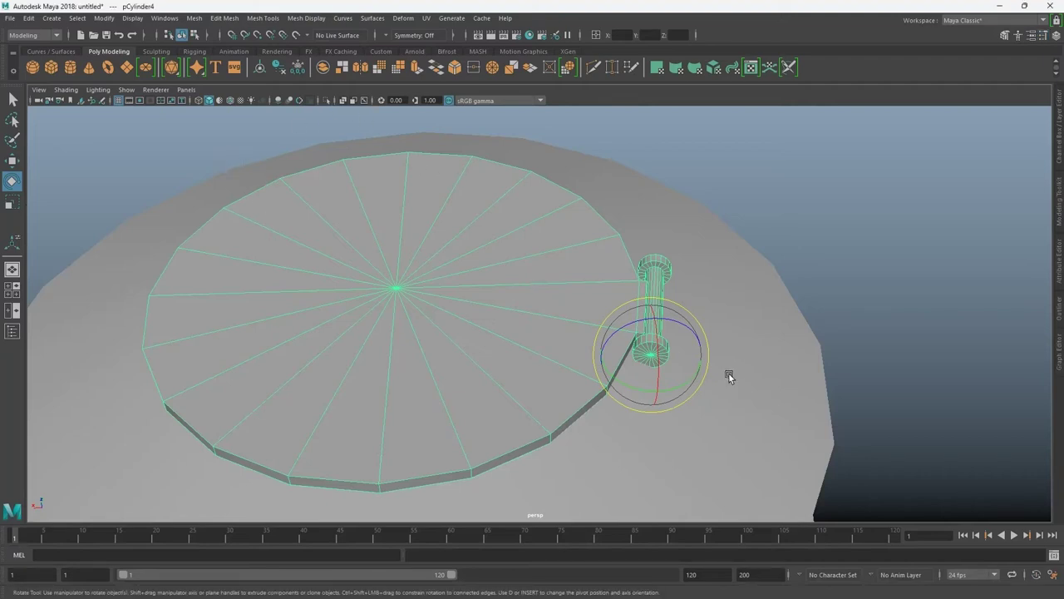
mouse_move(698, 341)
left_mouse_down()
mouse_move(683, 322)
mouse_move(753, 444)
mouse_move(404, 325)
mouse_move(349, 351)
mouse_move(813, 368)
mouse_move(637, 345)
mouse_move(597, 278)
mouse_move(641, 304)
mouse_move(592, 292)
mouse_move(89, 325)
left_mouse_up()
key("d")
scroll(653, 350, "up", 3)
- Extrude the tank opening's rim edges and shrink the new ring inward
left_click(189, 257)
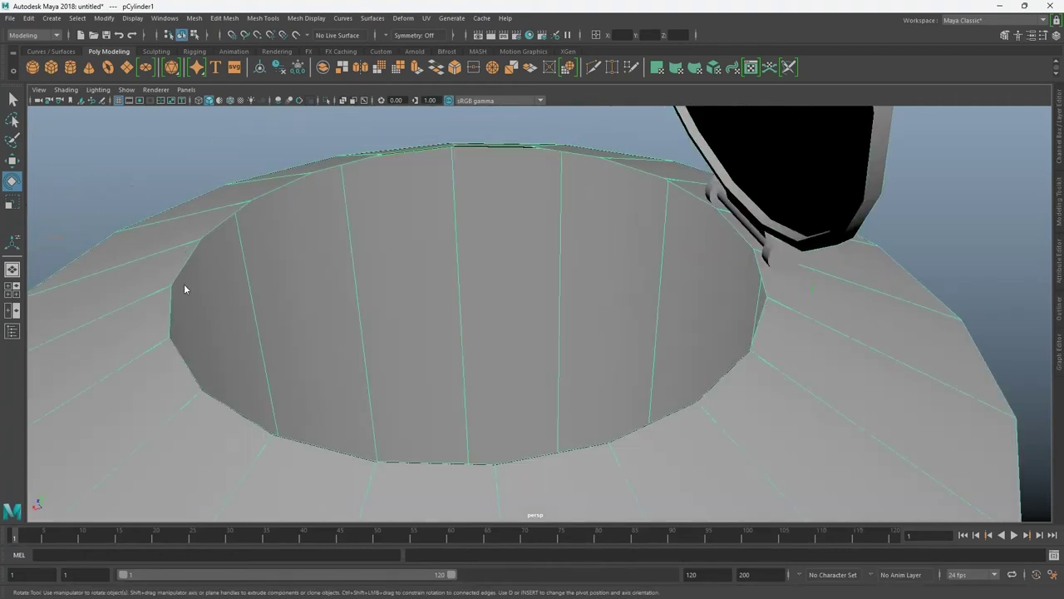
key("F10")
left_click(458, 265)
key("w")
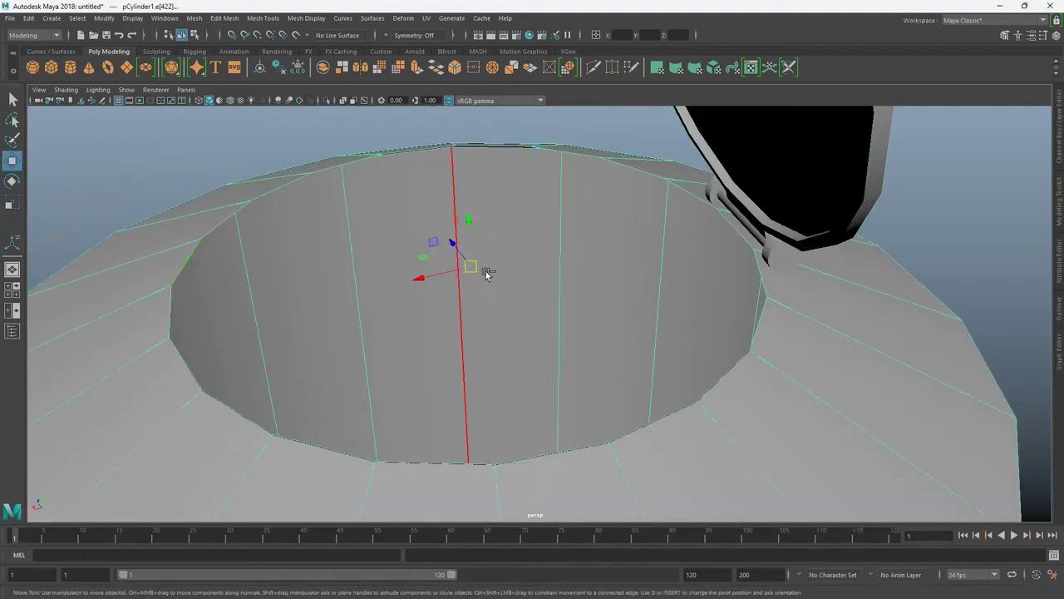
key("ctrl+e")
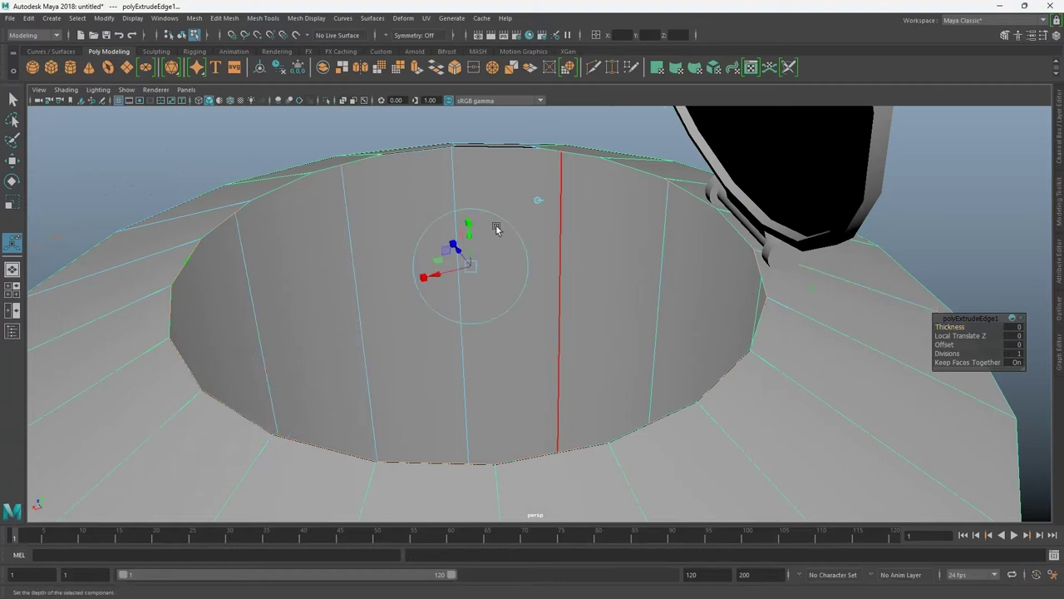
left_click_drag(468, 230, 473, 220)
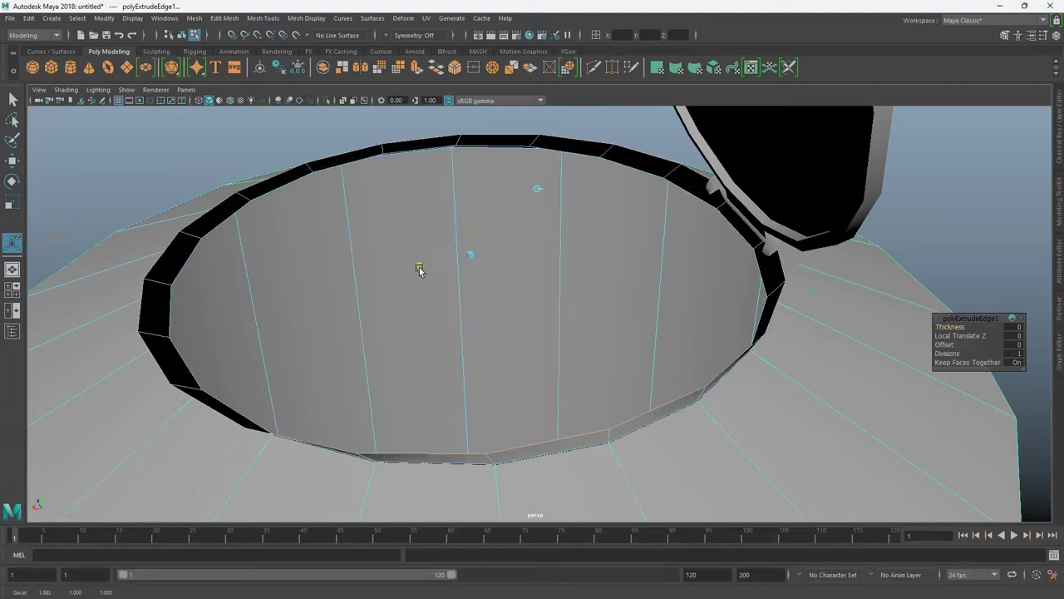
middle_click_drag(435, 261, 460, 344)
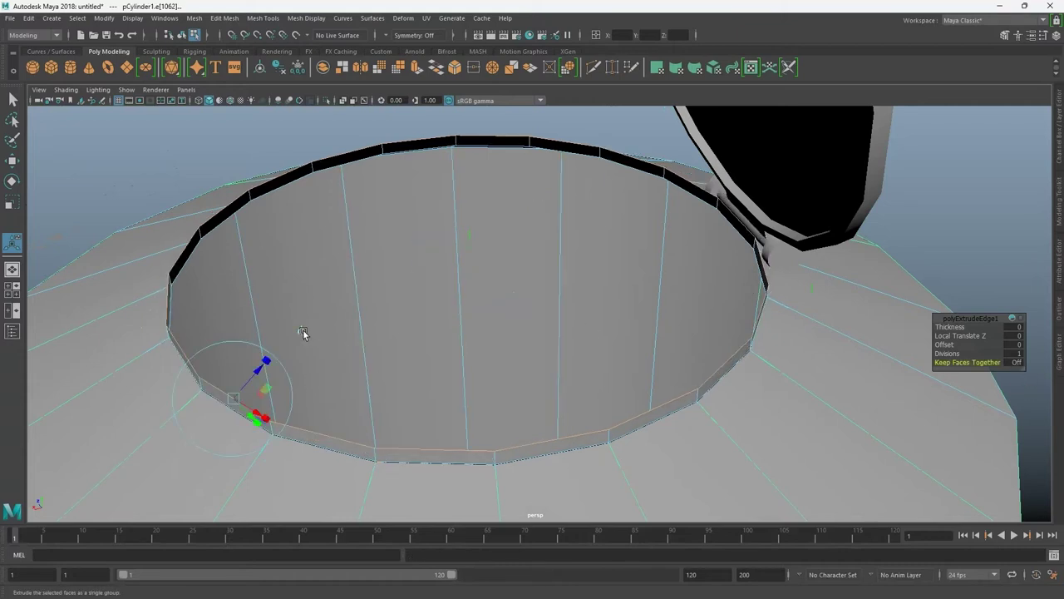
key("ctrl+z")
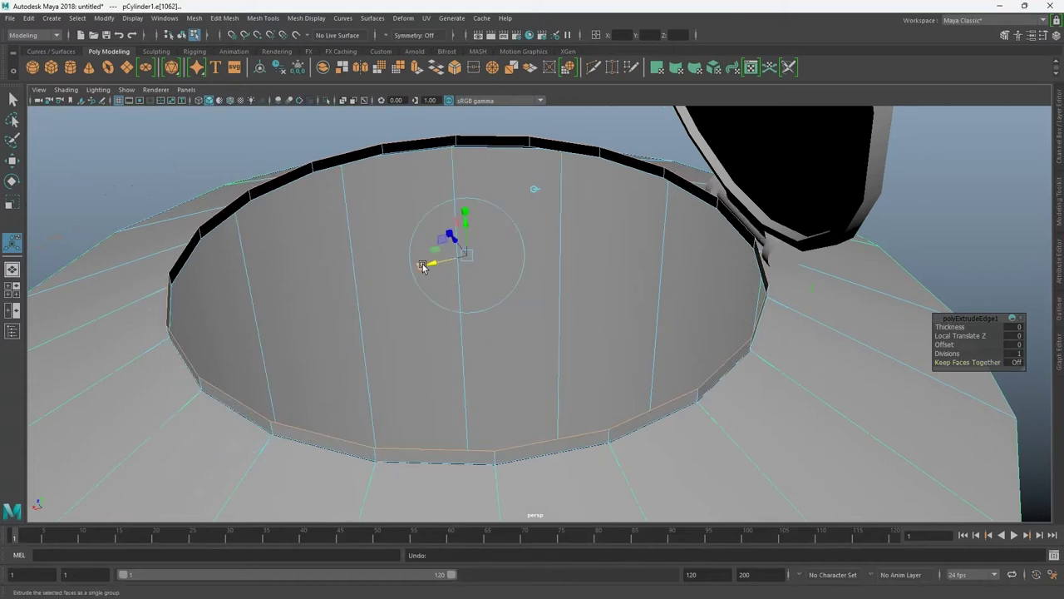
left_click_drag(438, 253, 427, 268)
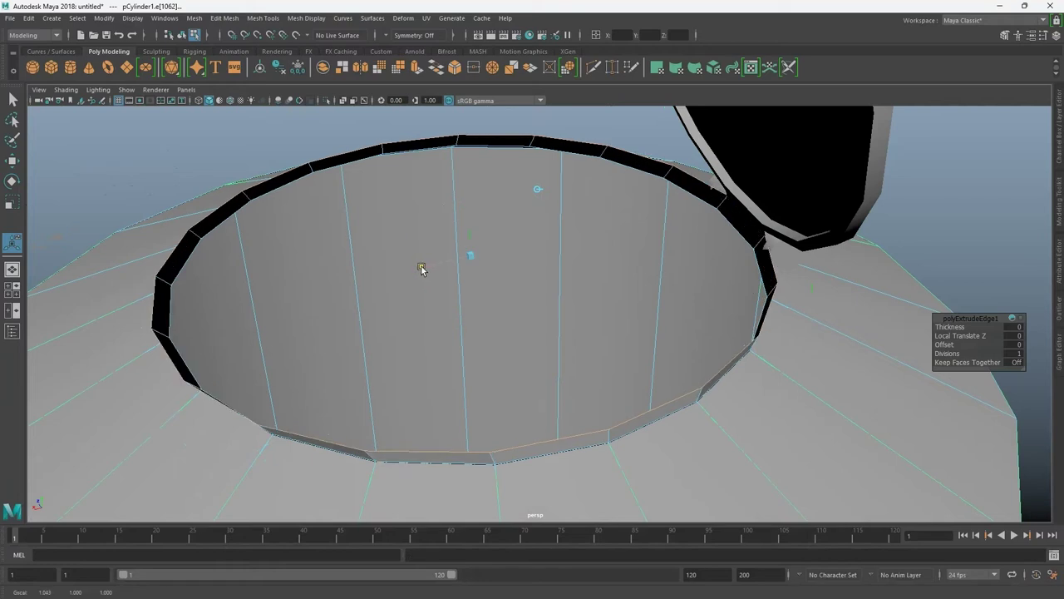
- Extrude the rim edges a second time and scale that ring inward
key("ctrl+e")
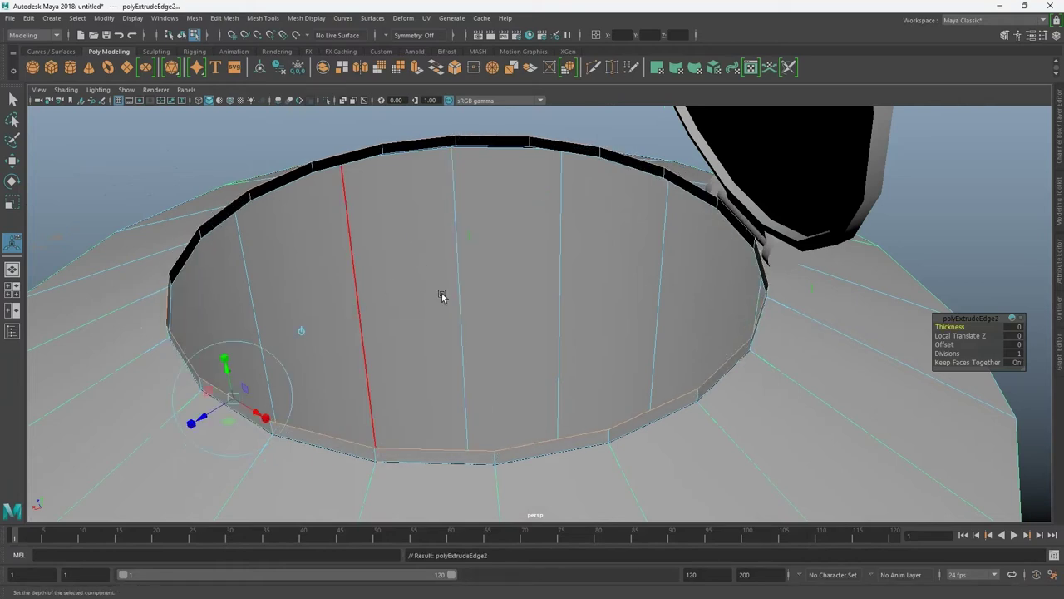
left_click(301, 330)
left_click_drag(424, 266, 468, 257)
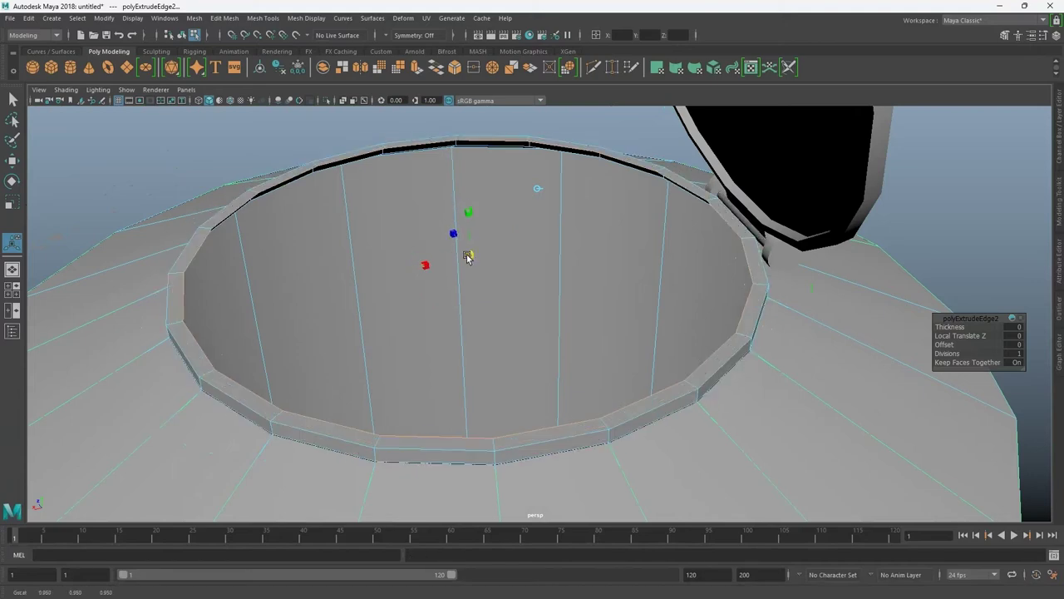
key("t")
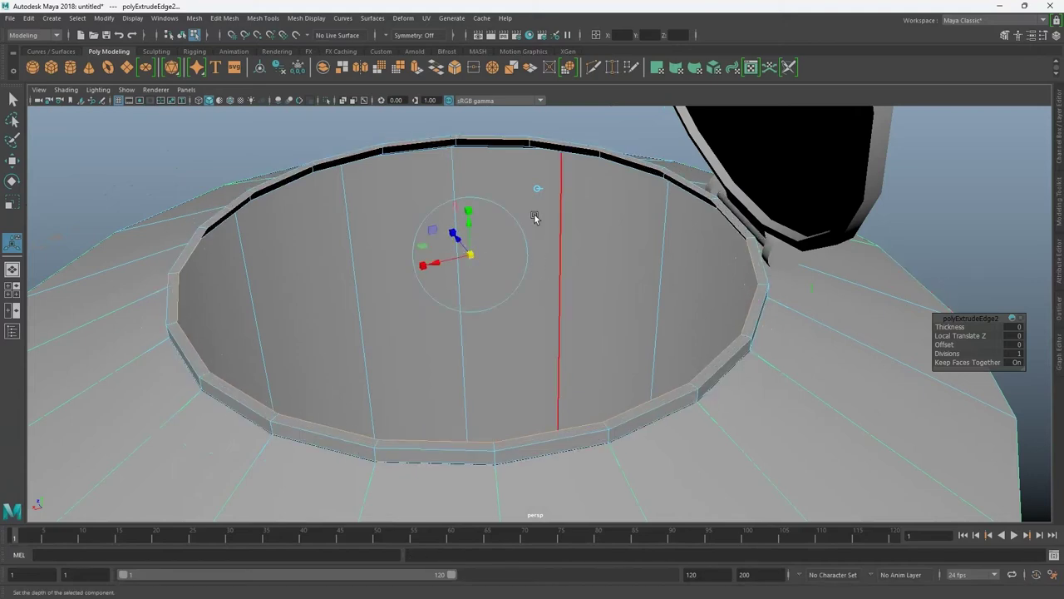
left_click(637, 155)
scroll(637, 155, "down", 5)
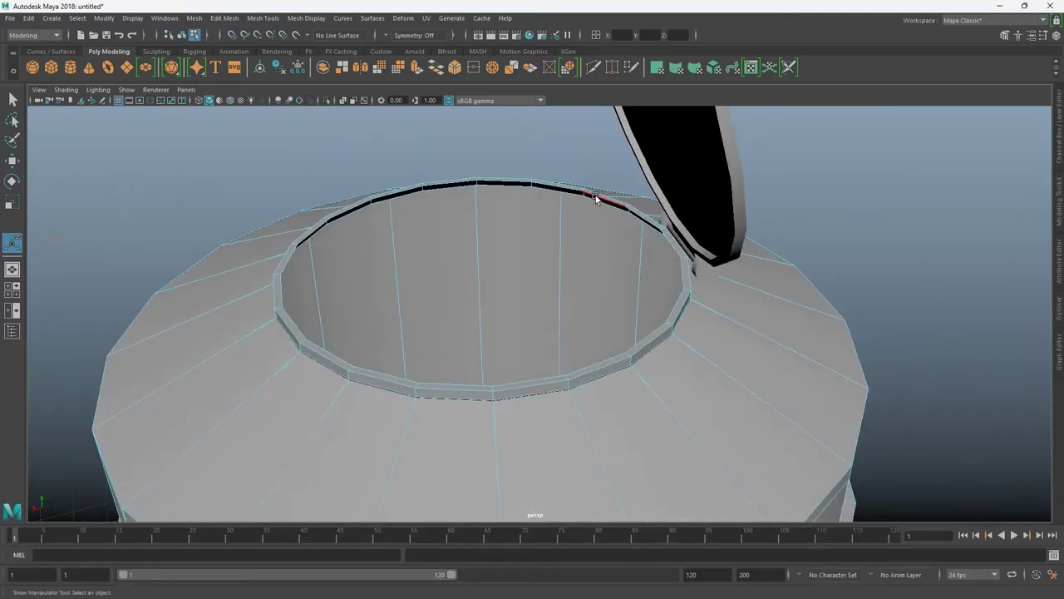
- Orbit around the tank toward the opening and select the tank body
key("q")
scroll(720, 228, "down", 3)
scroll(832, 276, "down", 3)
mouse_move(255, 423)
left_mouse_down("alt")
mouse_move(476, 329)
mouse_move(553, 444)
mouse_move(687, 496)
mouse_move(656, 383)
left_mouse_up("alt")
scroll(544, 347, "up", 3)
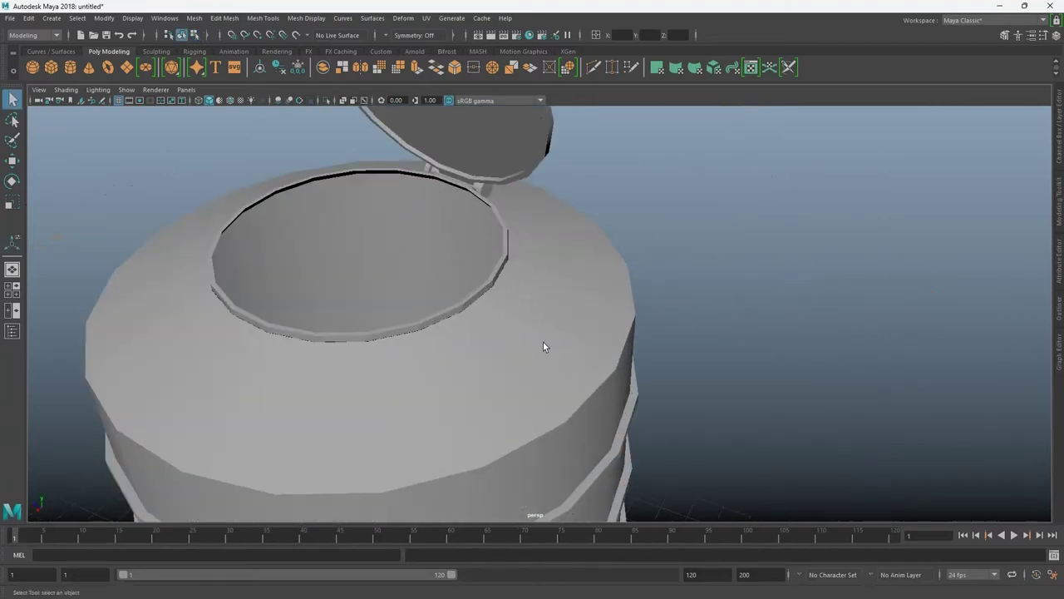
mouse_move(543, 347)
left_mouse_down("alt")
mouse_move(376, 430)
mouse_move(579, 286)
left_mouse_up("alt")
scroll(580, 286, "up", 3)
scroll(447, 323, "up", 2)
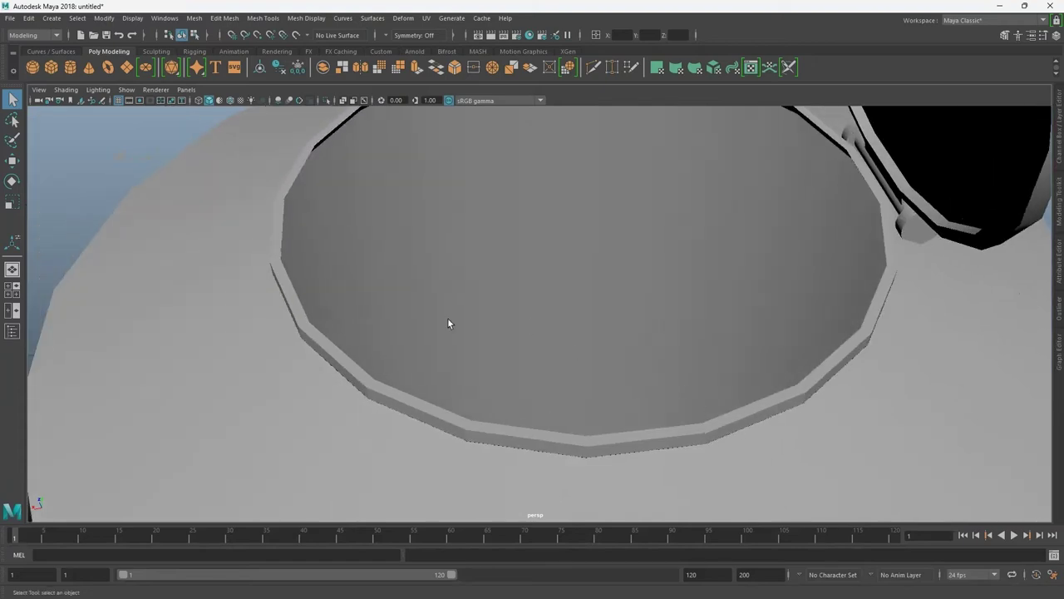
left_click(316, 256)
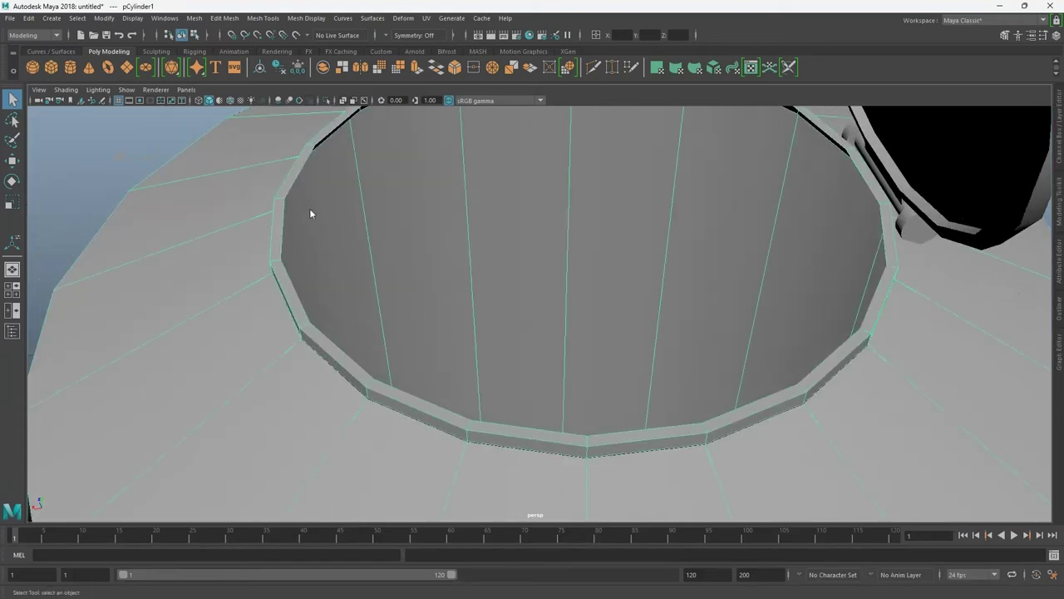
- Insert two edge loops along the rim lip around the top opening
scroll(595, 320, "down", 5)
left_click_drag(594, 320, 402, 320, "alt")
scroll(315, 265, "up", 5)
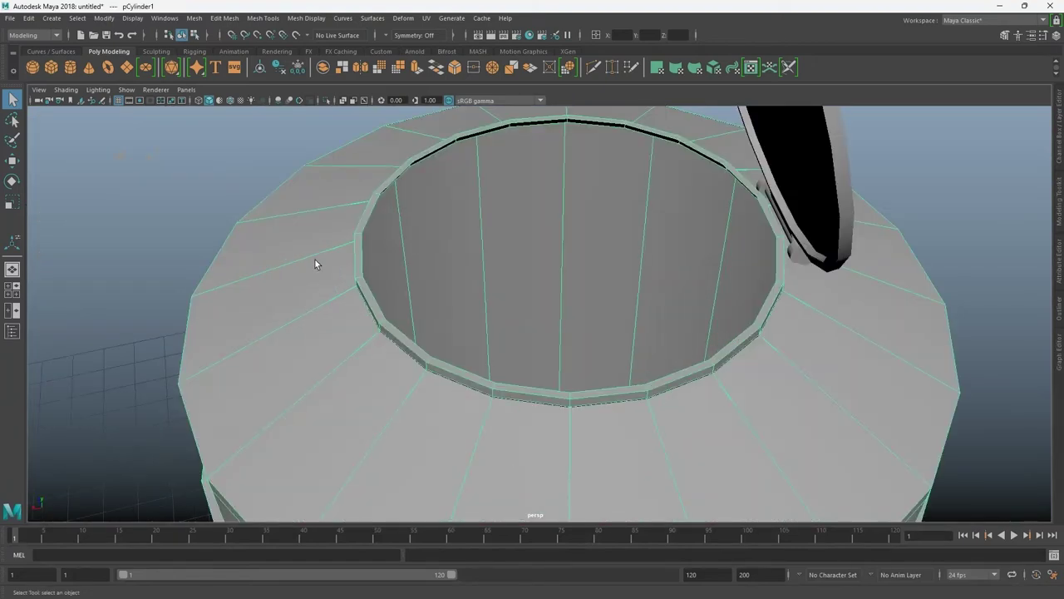
scroll(369, 275, "up", 3)
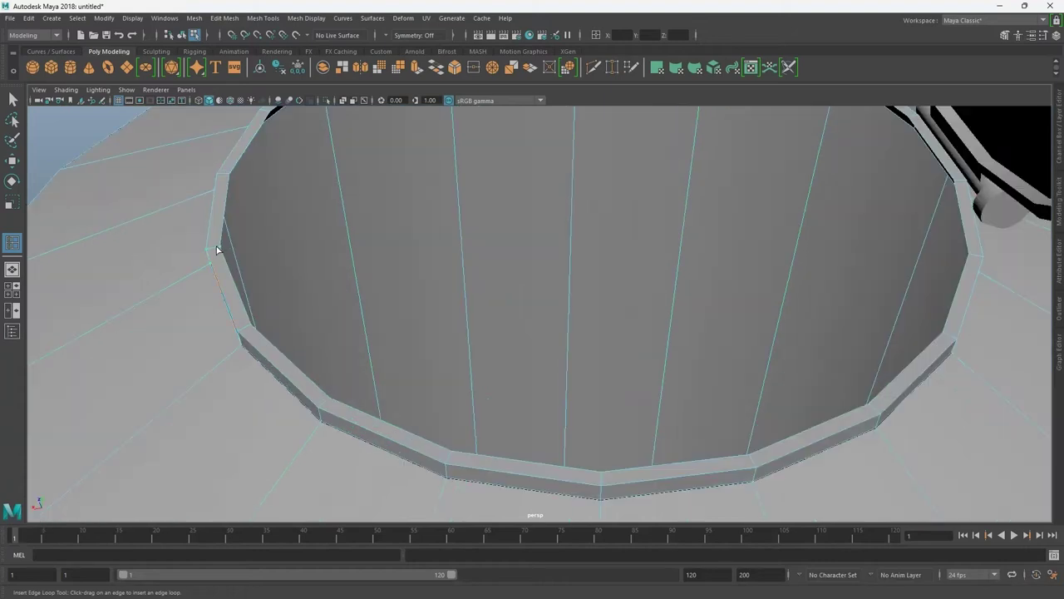
left_click_drag(369, 316, 451, 327, "alt")
scroll(506, 311, "up", 3)
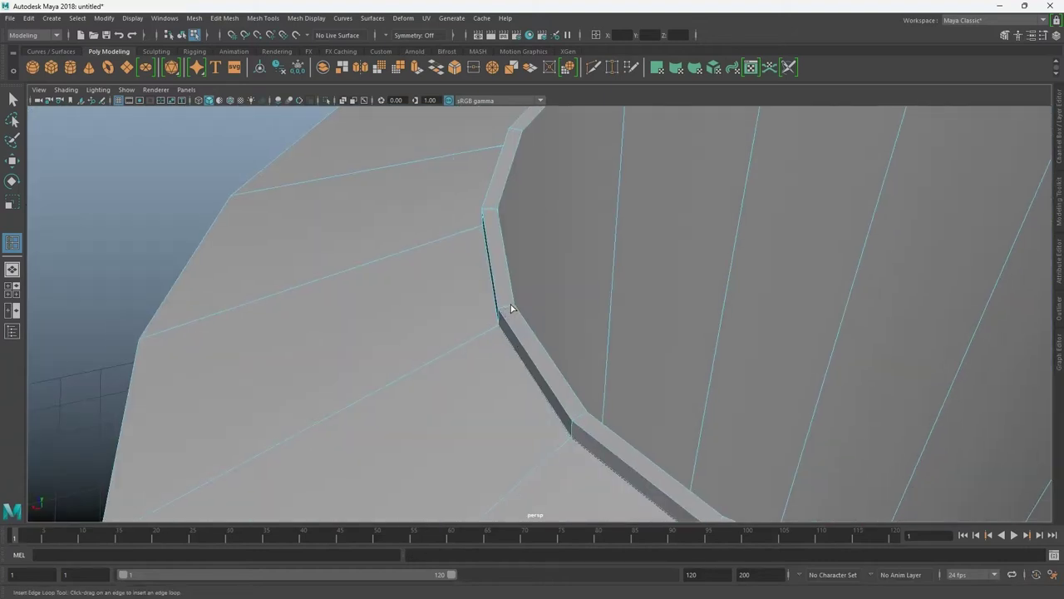
scroll(510, 306, "down", 2)
left_click(509, 309)
scroll(515, 368, "down", 2)
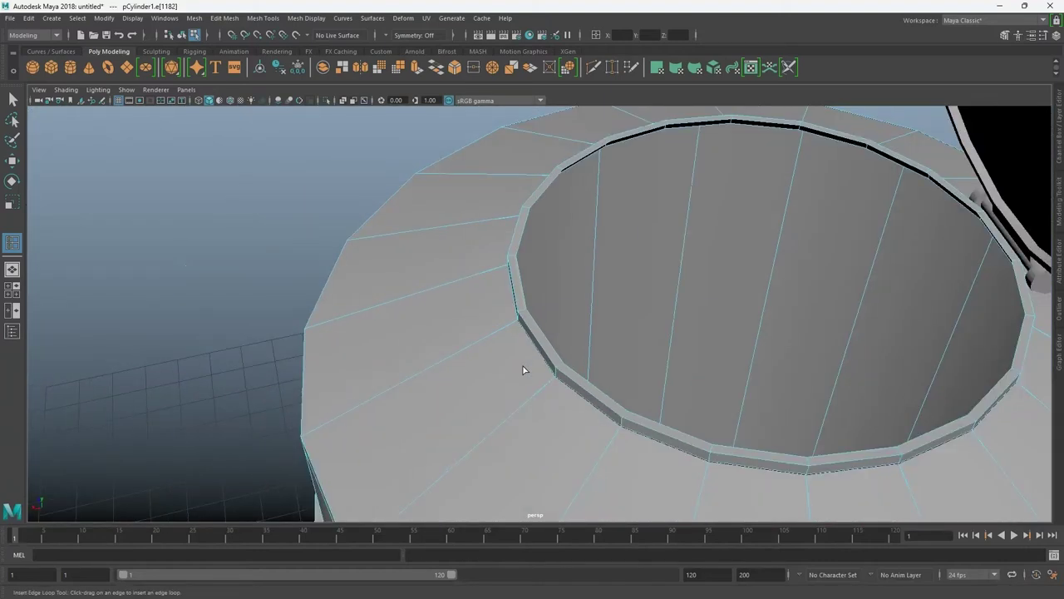
scroll(524, 369, "up", 2)
scroll(507, 354, "up", 2)
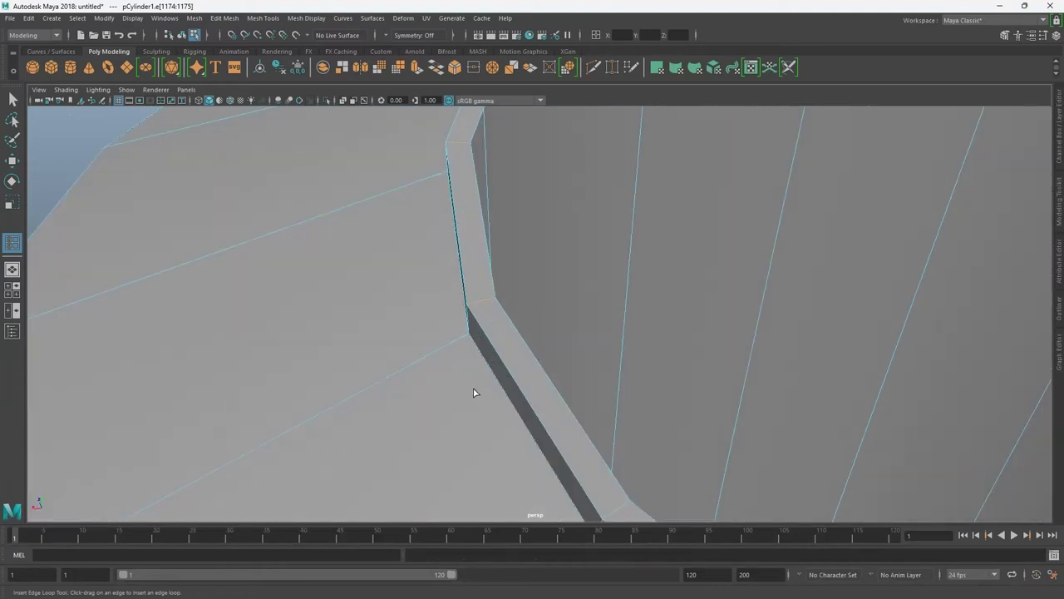
mouse_move(473, 392)
left_mouse_down("alt")
mouse_move(573, 281)
mouse_move(580, 372)
left_mouse_up("alt")
left_click(573, 275)
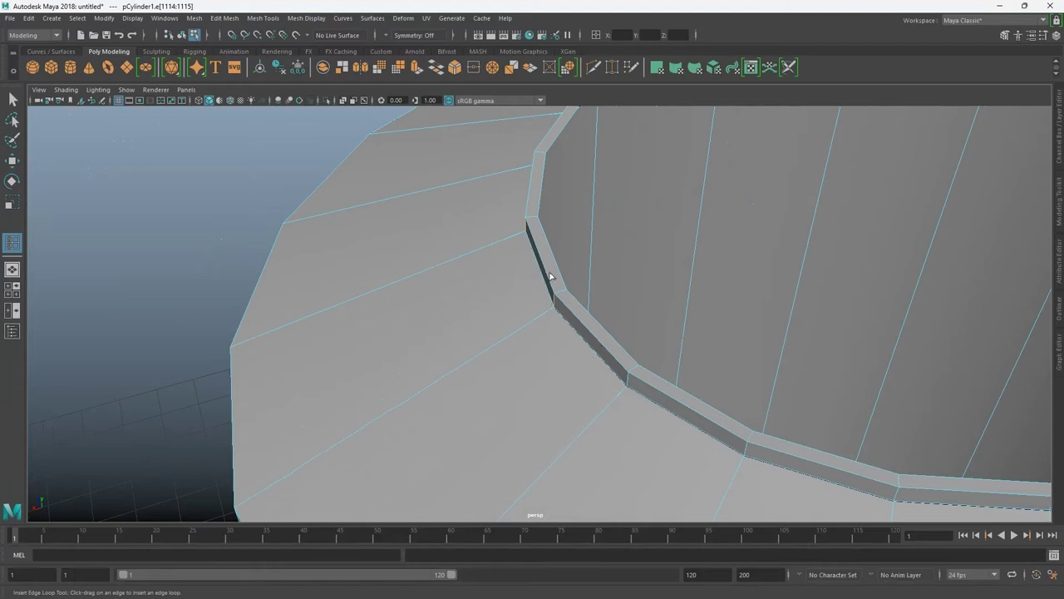
right_click_drag(497, 275, 525, 307, "shift")
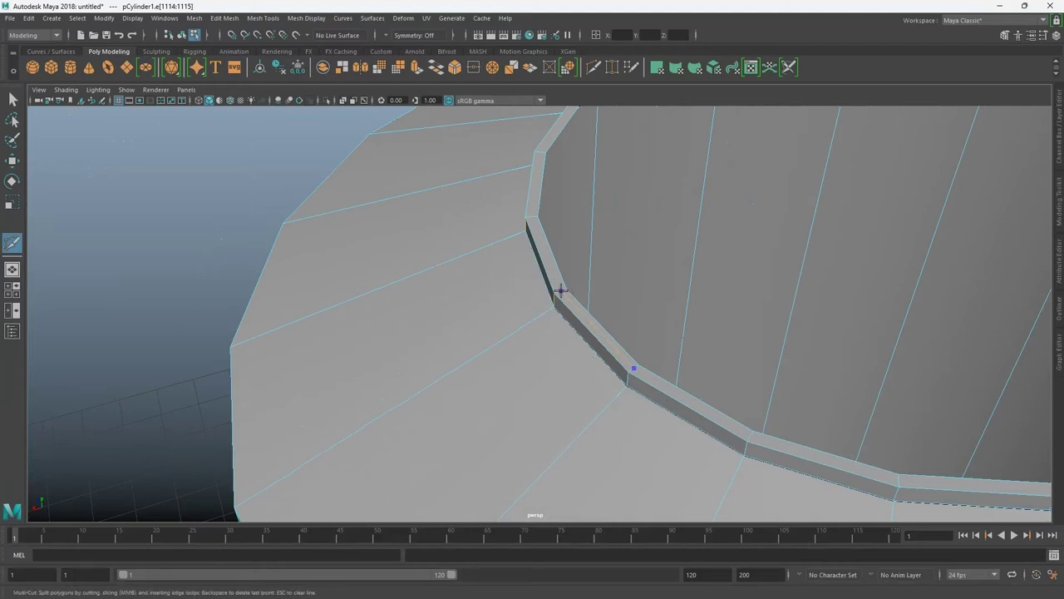
scroll(627, 380, "down", 5)
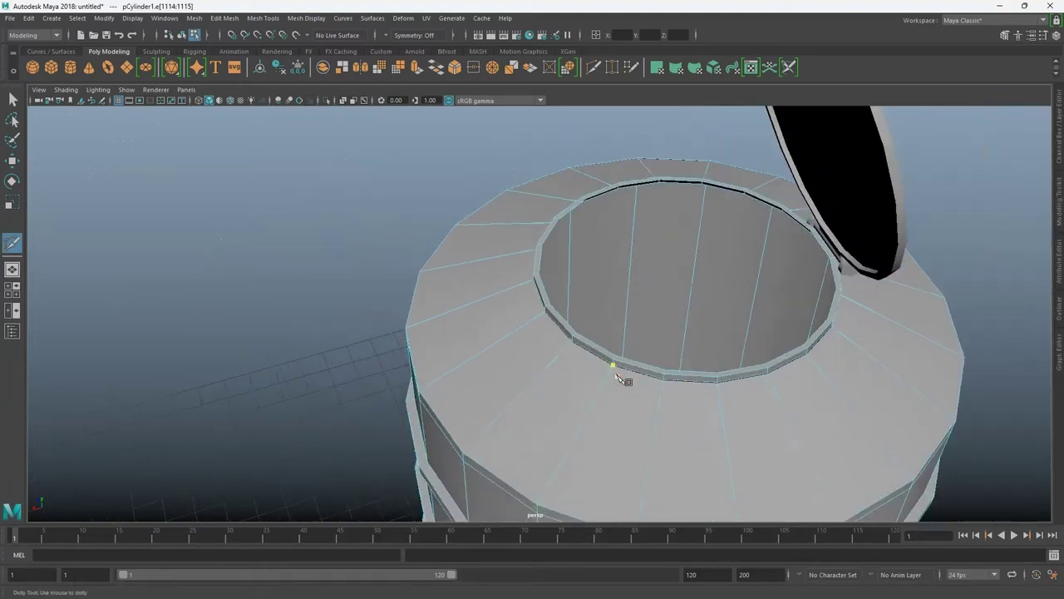
scroll(601, 394, "up", 5)
left_click_drag(601, 395, 606, 420, "alt")
key("w")
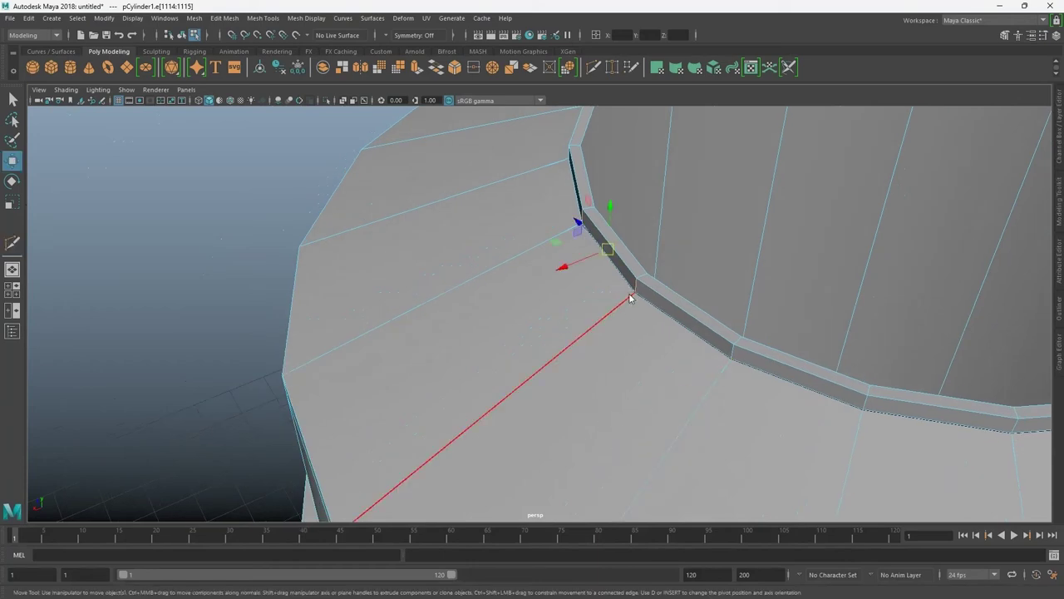
key("F8")
scroll(653, 299, "up", 2)
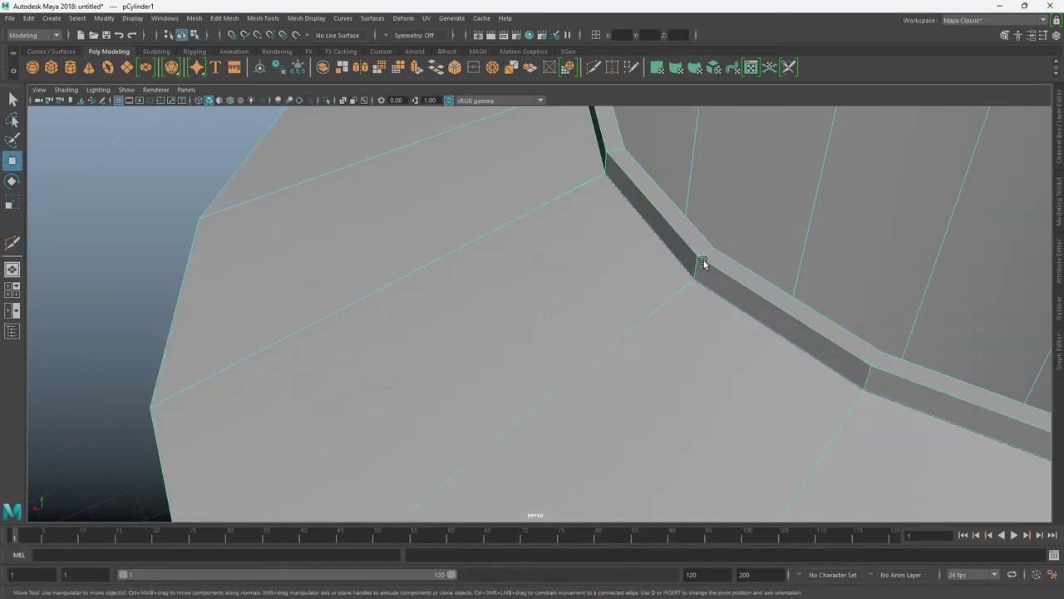
scroll(733, 315, "down", 2)
scroll(734, 315, "down", 3)
scroll(654, 309, "up", 3)
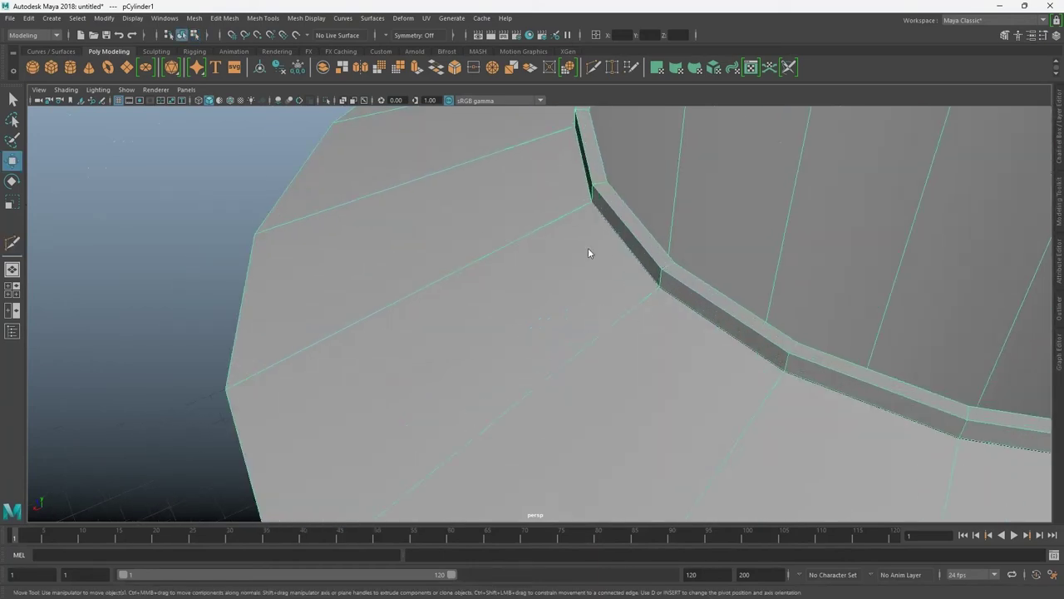
key("F11")
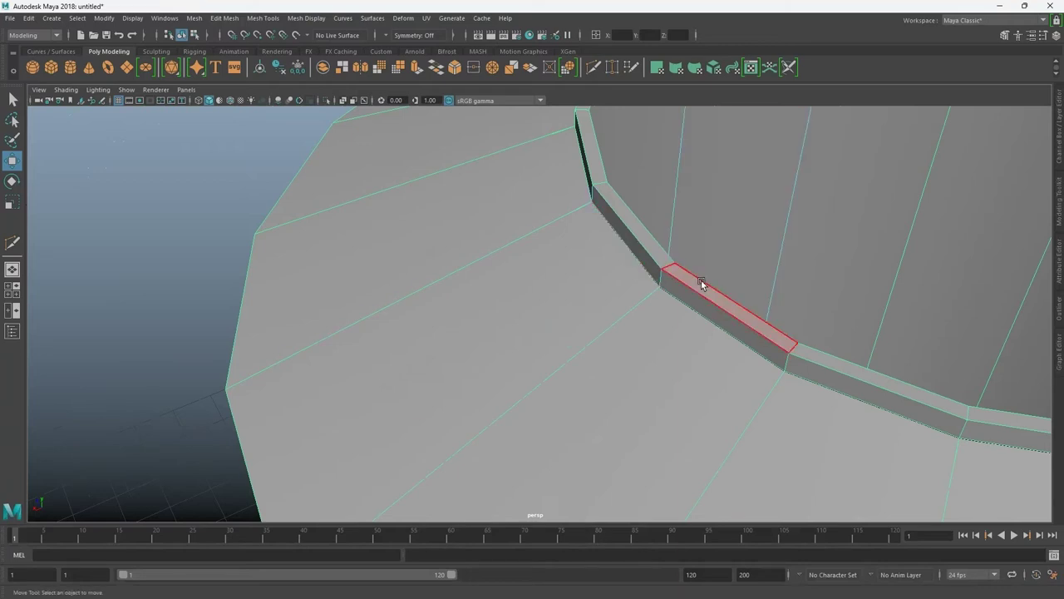
left_click(701, 279)
double_click(653, 247)
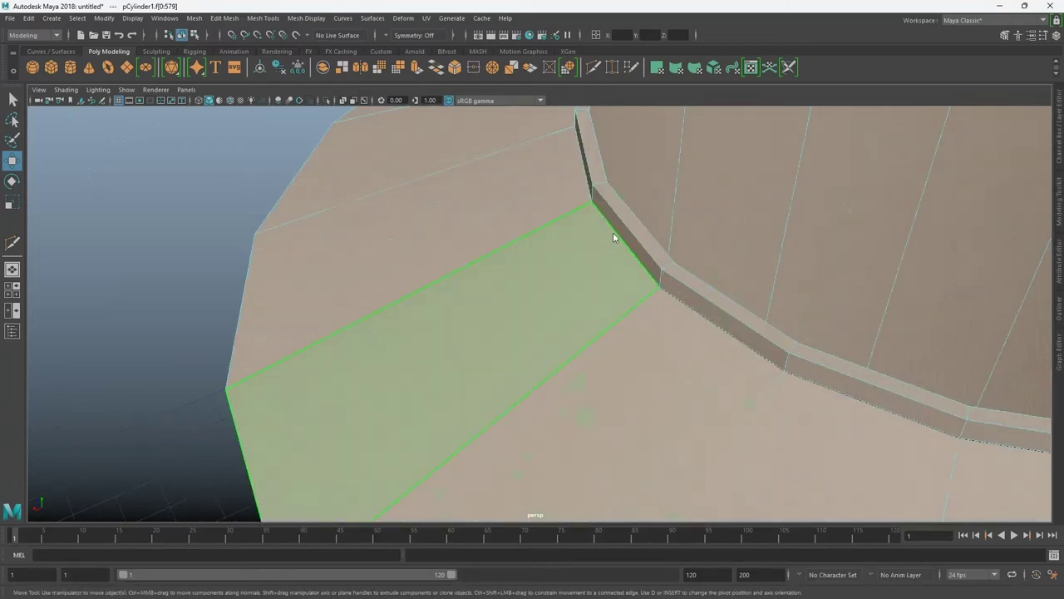
right_click_drag(613, 237, 624, 234, "shift")
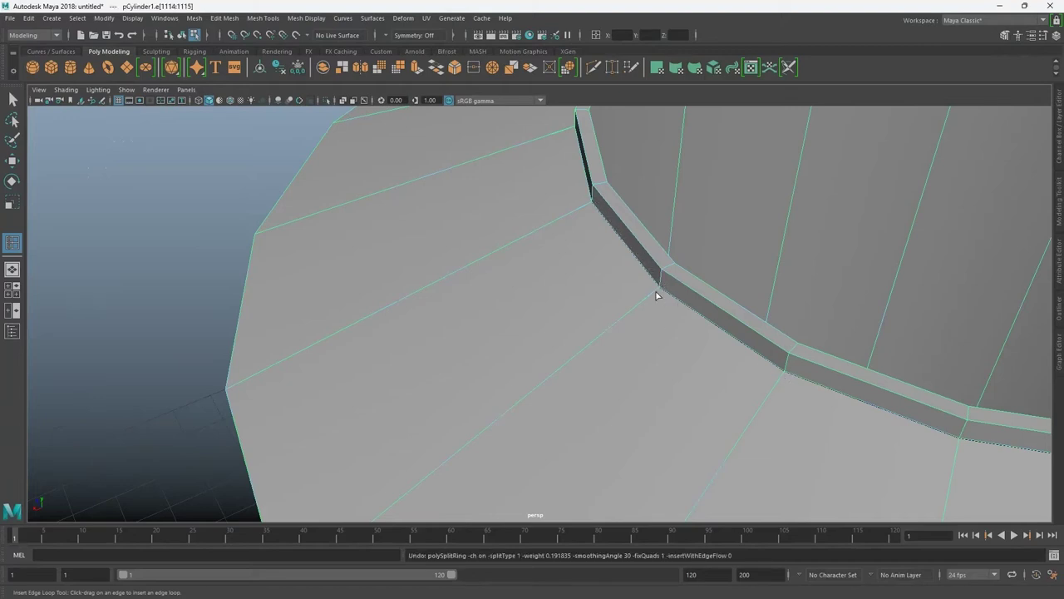
mouse_move(658, 292)
right_mouse_down("alt")
mouse_move(707, 364)
mouse_move(678, 415)
right_mouse_up("alt")
scroll(726, 387, "up", 2)
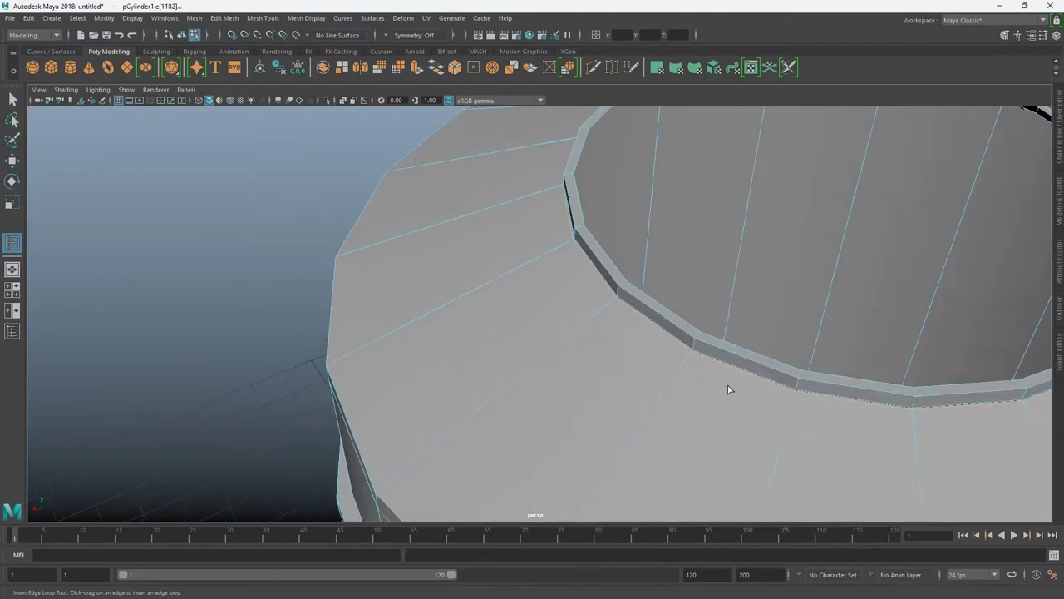
scroll(691, 373, "up", 1)
scroll(677, 316, "up", 1)
scroll(763, 327, "down", 1)
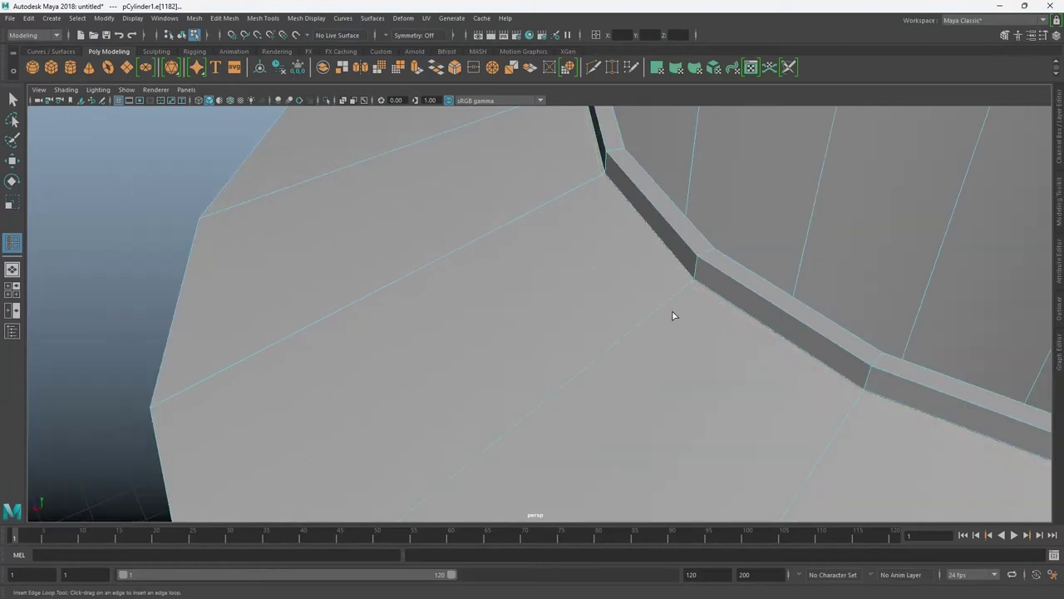
mouse_move(674, 316)
left_mouse_down("alt")
mouse_move(441, 385)
mouse_move(703, 371)
mouse_move(561, 473)
mouse_move(387, 394)
left_mouse_up("alt")
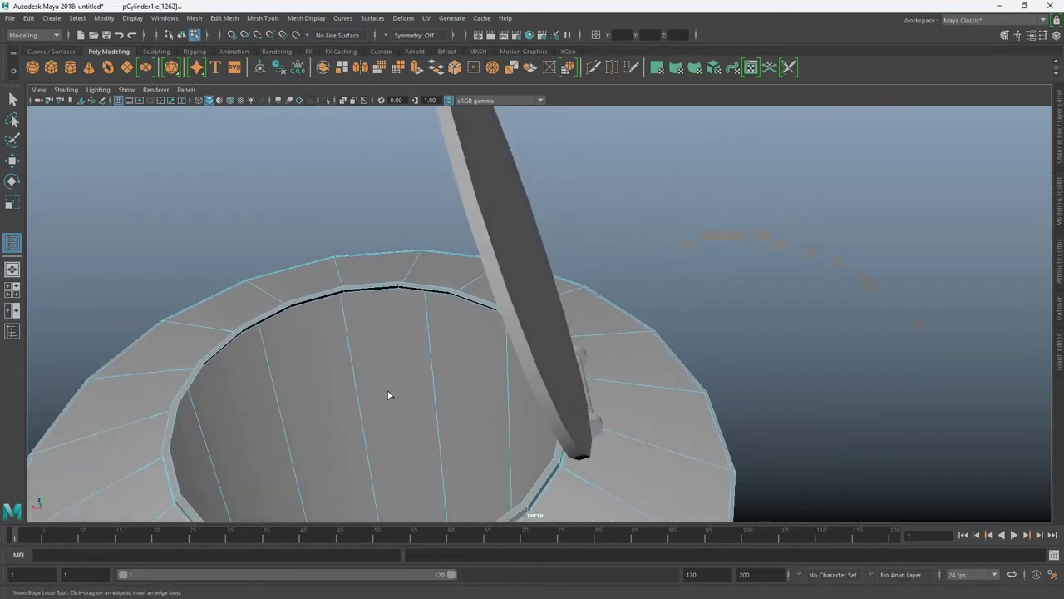
- Select the lid disc and orbit in close on it
left_click(581, 343)
scroll(540, 405, "up", 2)
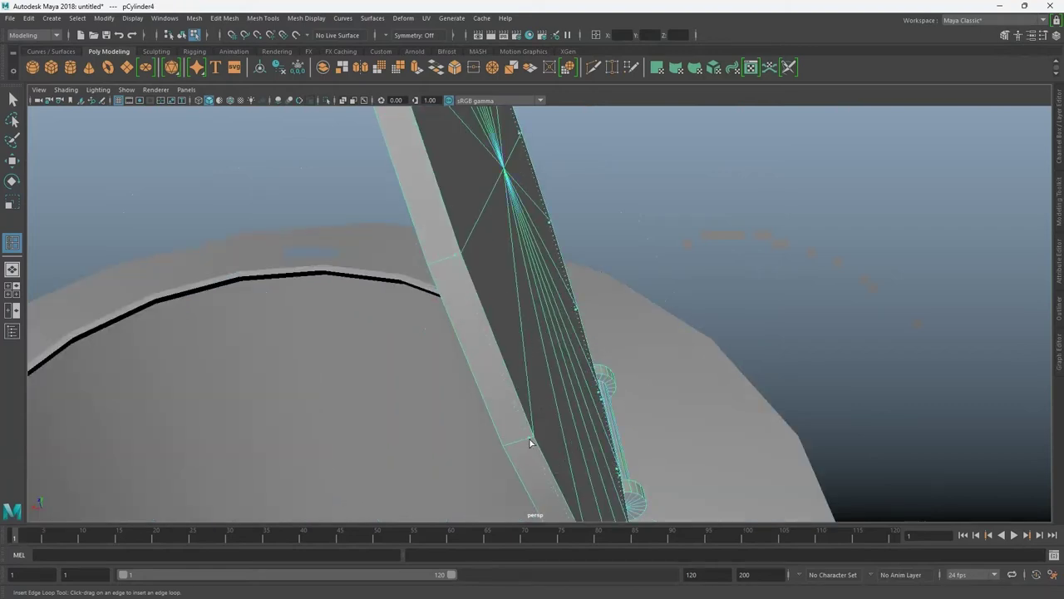
left_click_drag(512, 450, 278, 447, "alt")
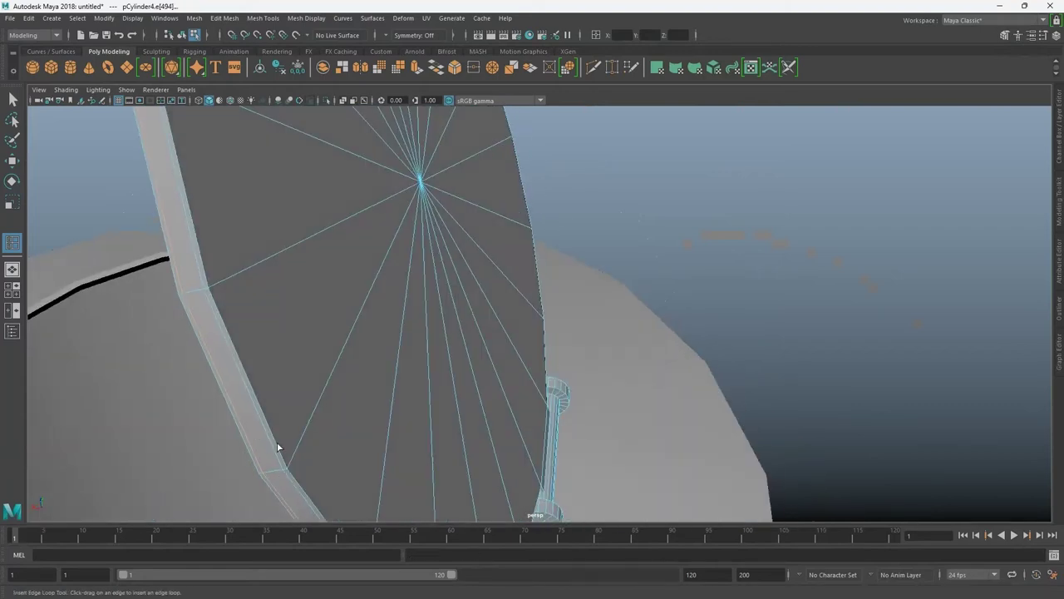
mouse_move(190, 440)
left_mouse_down("alt")
mouse_move(223, 297)
mouse_move(231, 337)
left_mouse_up("alt")
scroll(223, 336, "down", 5)
mouse_move(282, 378)
left_mouse_down("alt")
mouse_move(998, 202)
mouse_move(343, 355)
mouse_move(440, 320)
left_mouse_up("alt")
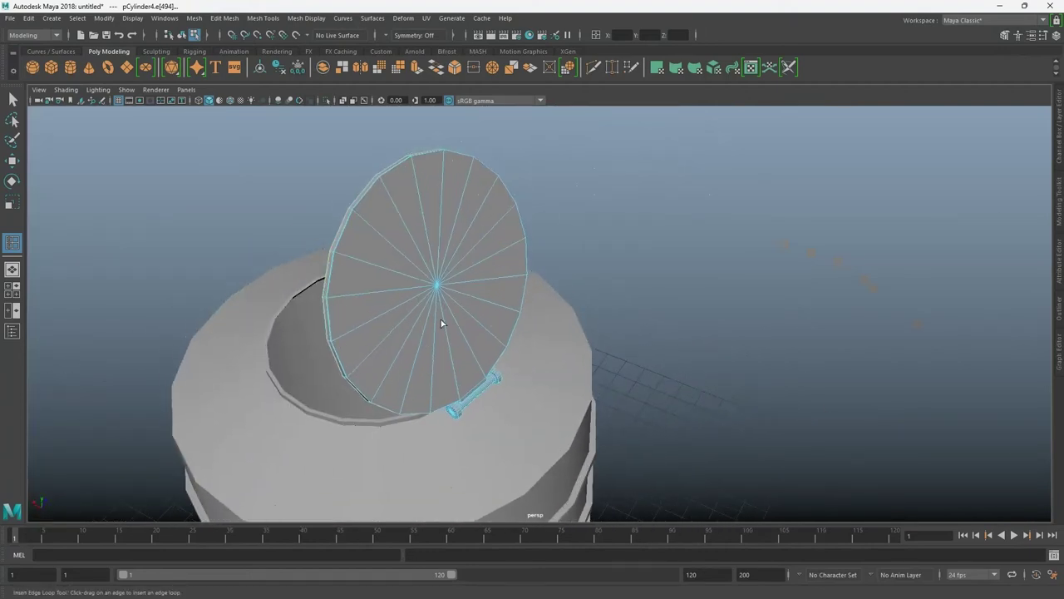
- Select all the lid disc's faces and extrude them
key("w")
key("F11")
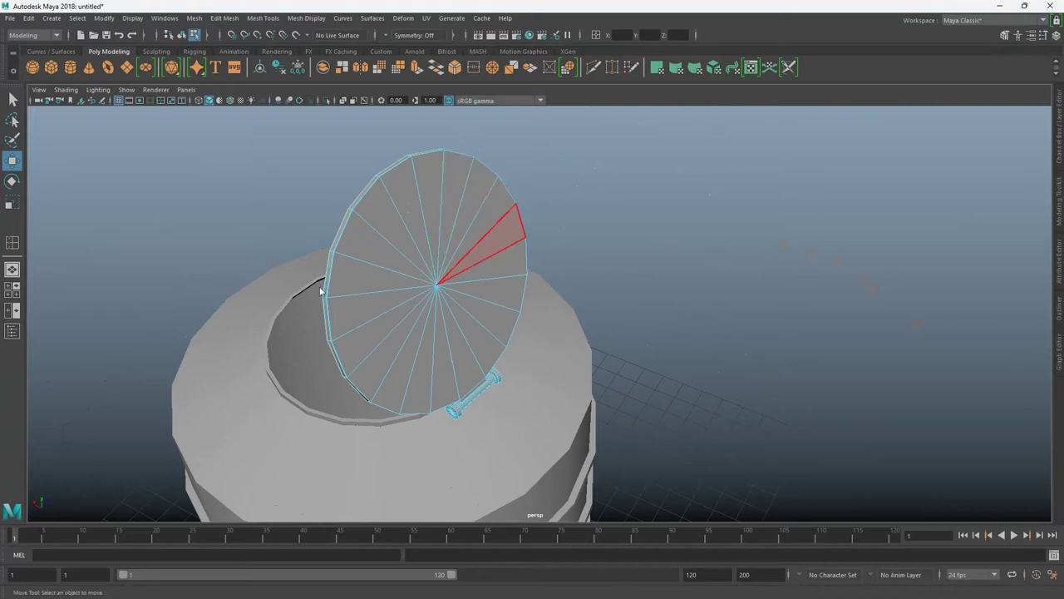
double_click(491, 328)
key("ctrl+e")
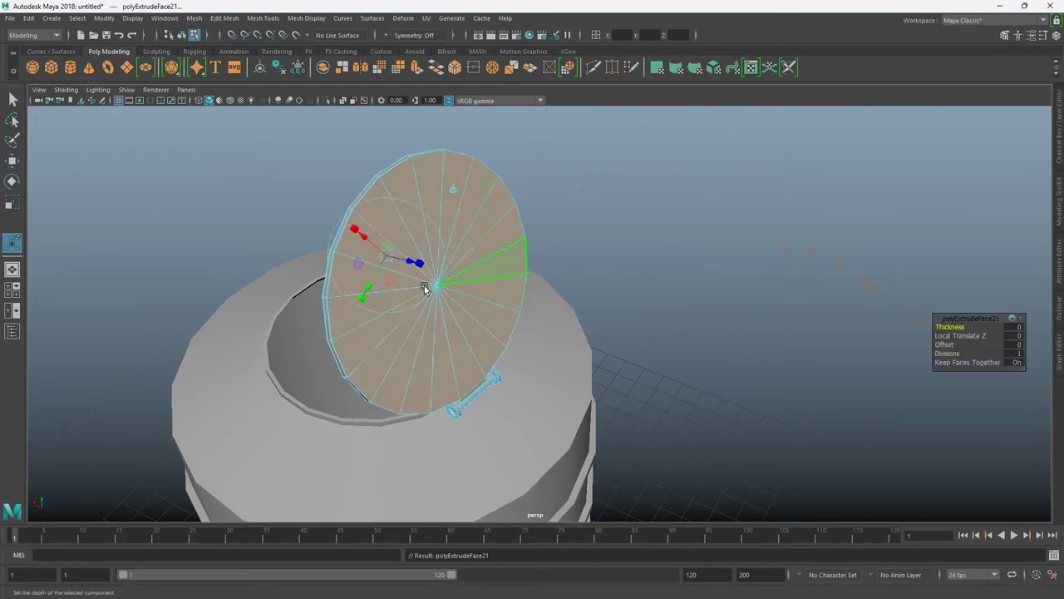
scroll(438, 241, "down", 2)
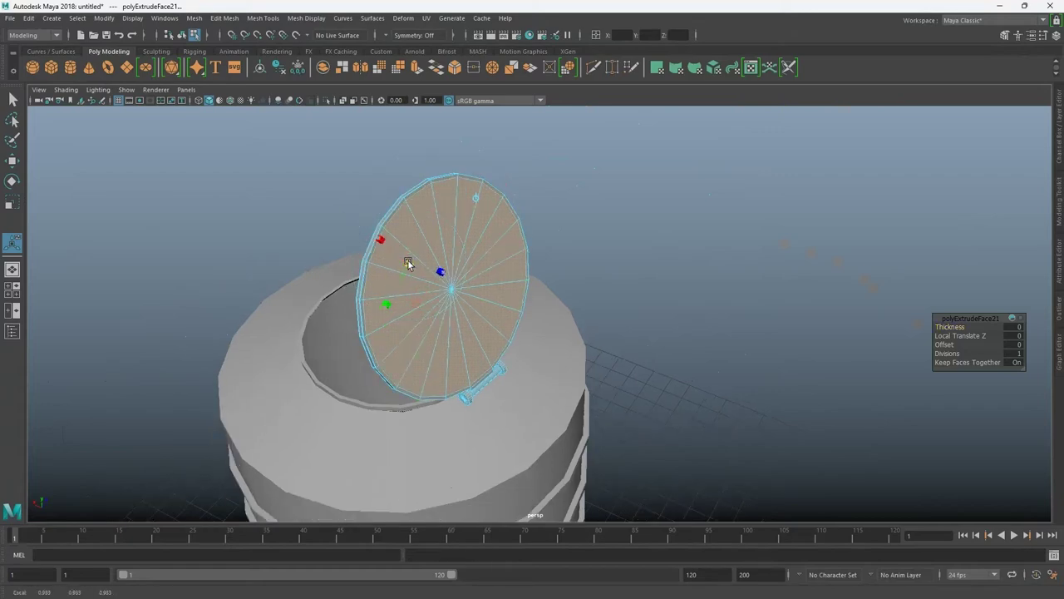
mouse_move(675, 287)
left_mouse_down("alt")
mouse_move(567, 348)
mouse_move(744, 297)
mouse_move(855, 240)
mouse_move(721, 252)
left_mouse_up("alt")
scroll(744, 291, "up", 5)
mouse_move(487, 191)
left_mouse_down("alt")
mouse_move(520, 330)
mouse_move(570, 177)
left_mouse_up("alt")
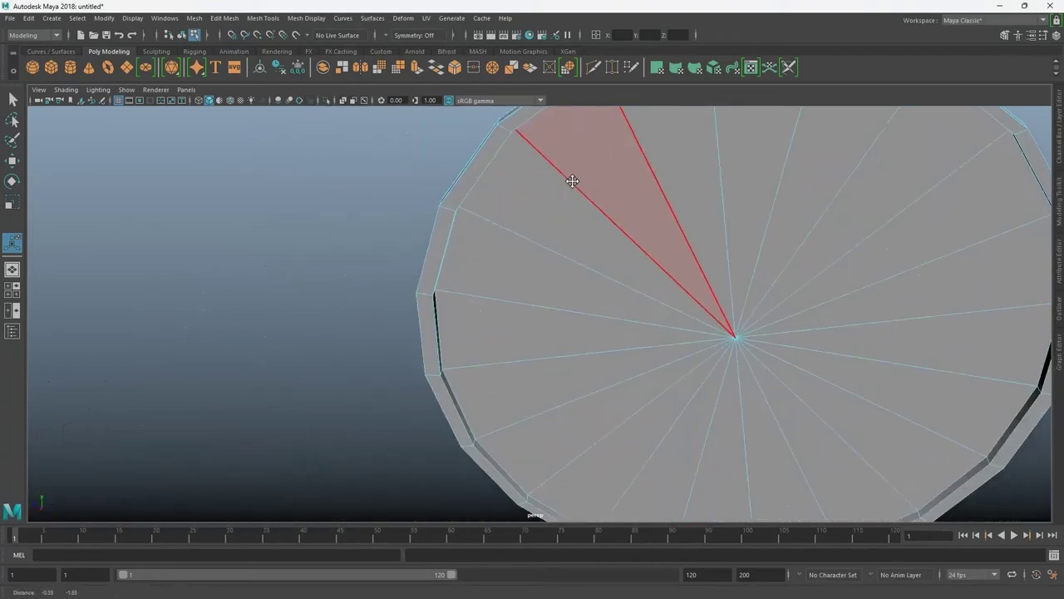
- Reselect the disc faces, extrude again and shrink them inward into a rim band
mouse_move(795, 197)
left_mouse_down()
mouse_move(558, 400)
mouse_move(965, 225)
left_mouse_up()
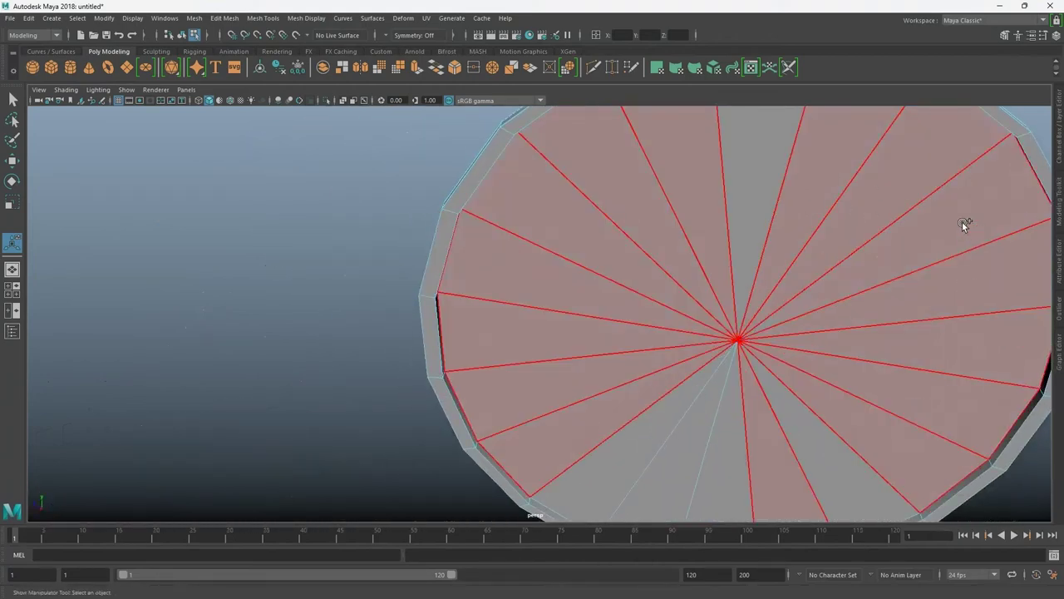
left_click(690, 422)
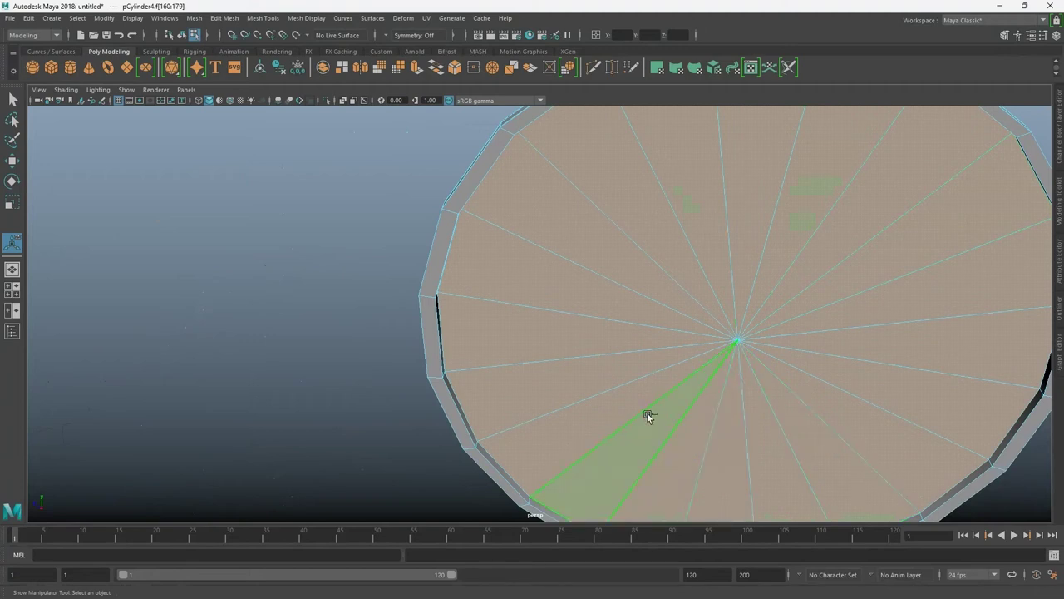
key("ctrl+e")
left_click_drag(860, 218, 861, 217)
left_click(568, 257)
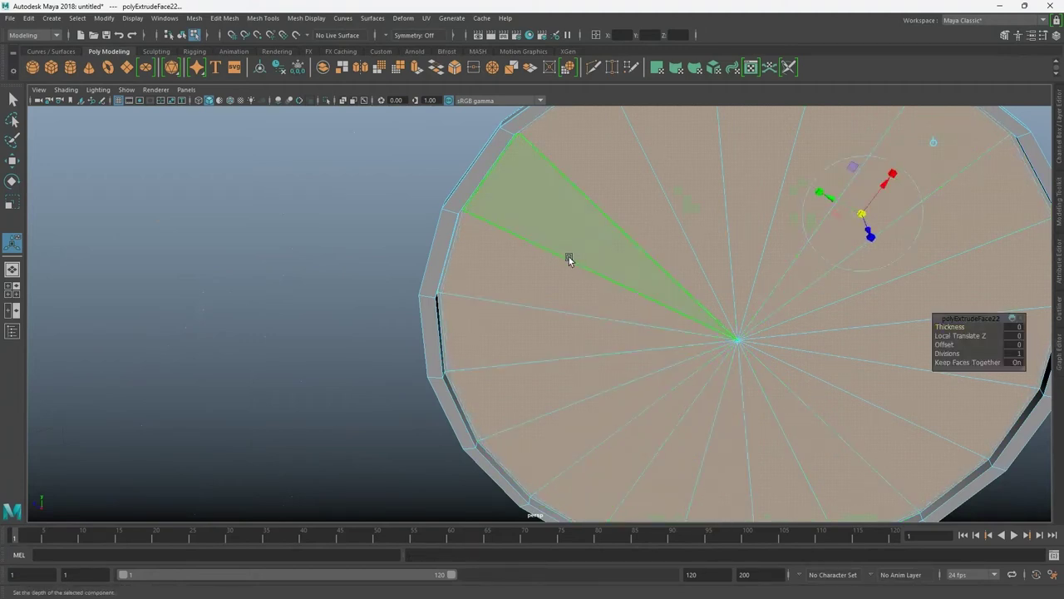
key("w")
key("f")
mouse_move(419, 307)
middle_mouse_down("alt")
mouse_move(238, 311)
mouse_move(158, 300)
middle_mouse_up("alt")
- Insert edge loops along the lid's narrow rim strip
key("F8")
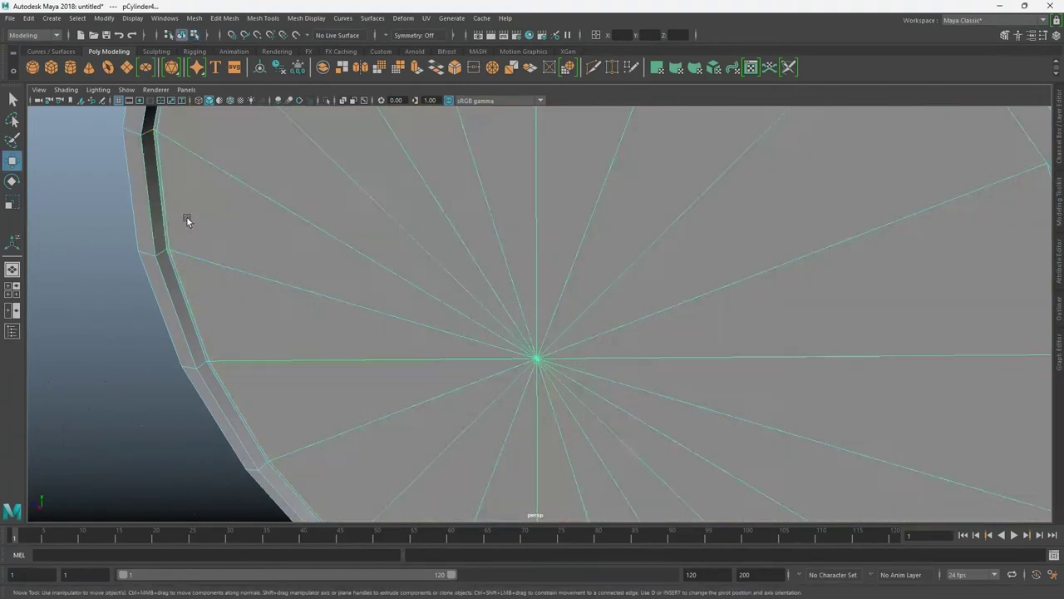
right_click_drag(91, 251, 164, 254, "shift")
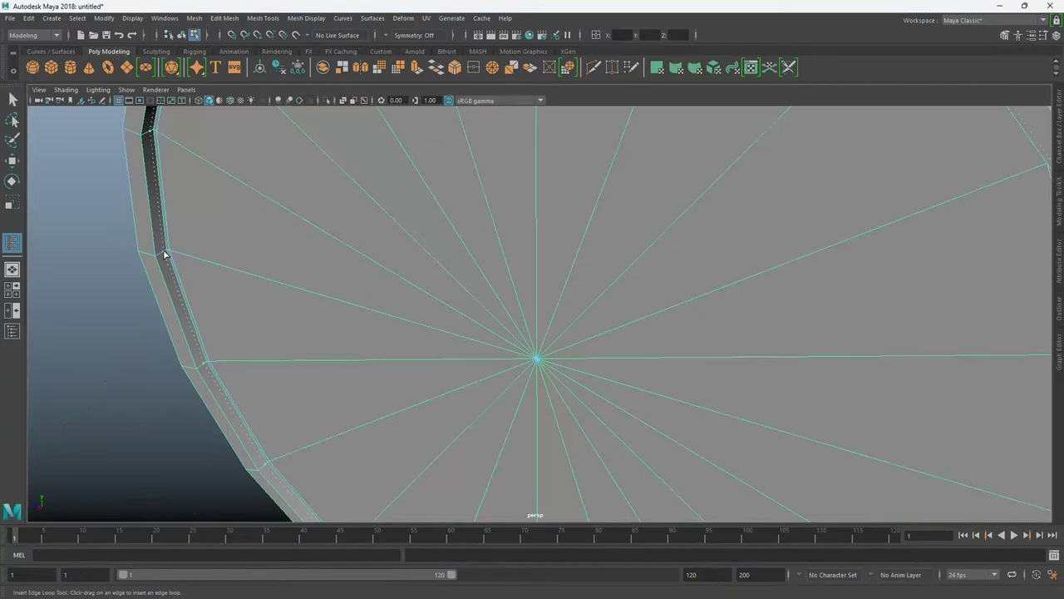
left_click_drag(164, 254, 160, 258)
left_click(153, 260)
scroll(153, 260, "down", 5)
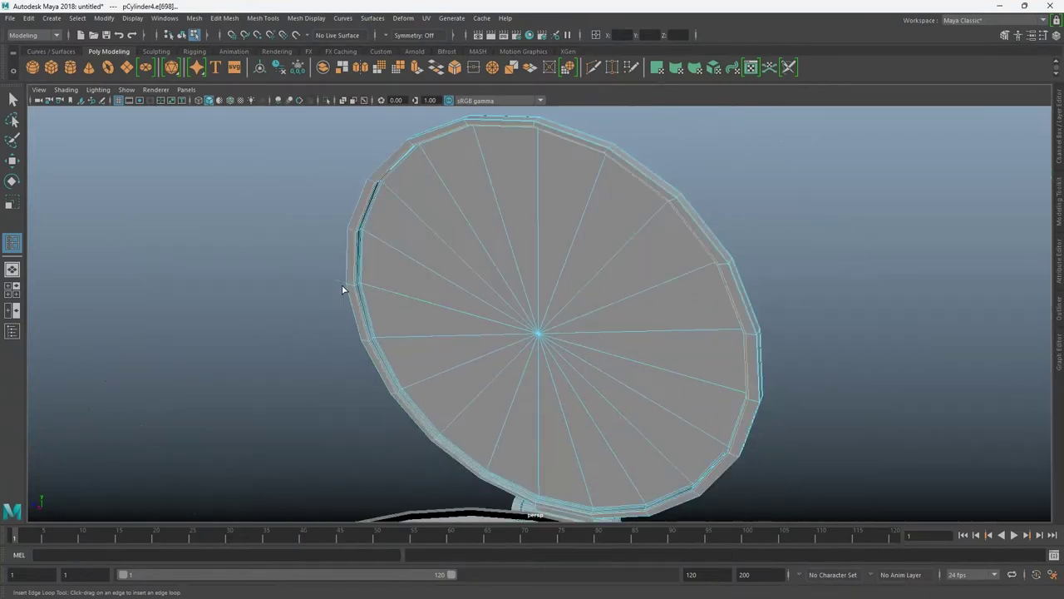
mouse_move(548, 317)
left_mouse_down("alt")
mouse_move(218, 341)
mouse_move(105, 371)
mouse_move(474, 252)
mouse_move(419, 356)
mouse_move(413, 425)
mouse_move(509, 273)
mouse_move(487, 254)
mouse_move(514, 378)
mouse_move(332, 373)
mouse_move(430, 333)
mouse_move(542, 309)
mouse_move(570, 321)
mouse_move(444, 390)
left_mouse_up("alt")
key("w")
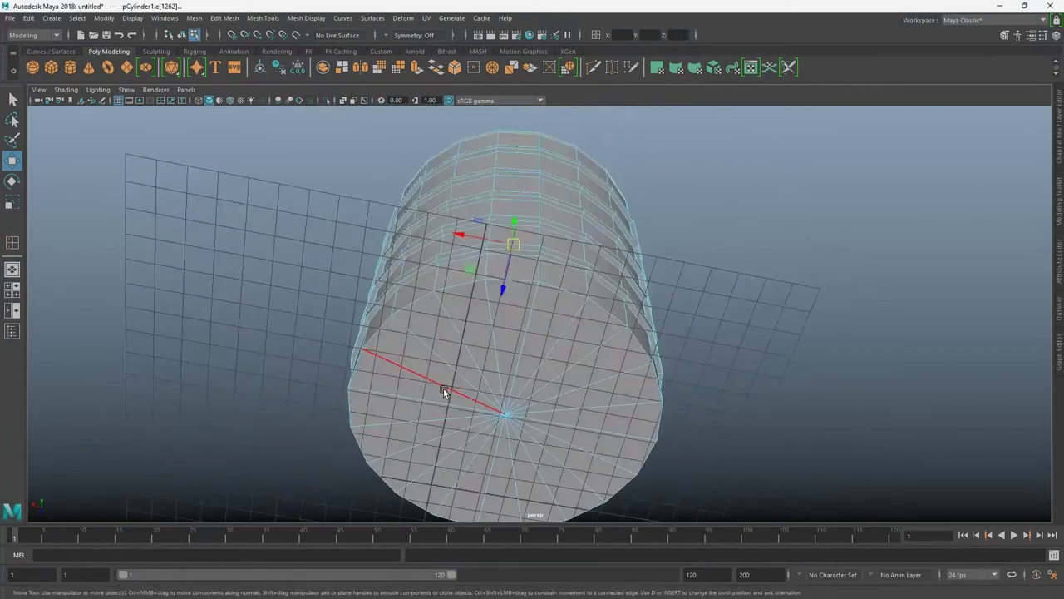
- Extrude the tank's bottom cap faces and scale them inward to 0.9
key("F11")
mouse_move(518, 332)
left_mouse_down()
mouse_move(623, 387)
mouse_move(594, 365)
left_mouse_up()
left_click_drag(480, 466, 542, 425)
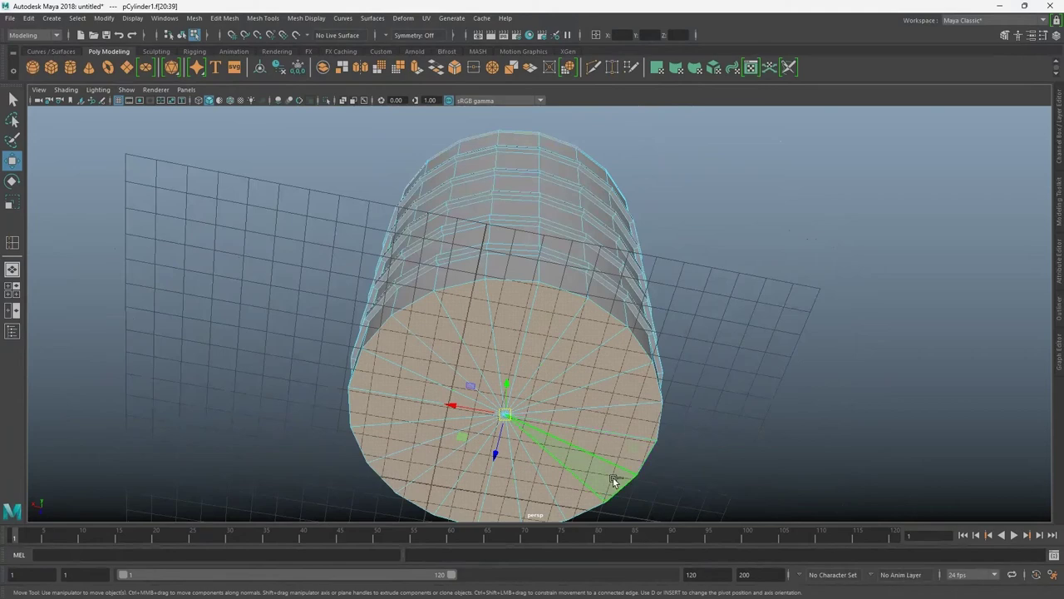
key("ctrl+e")
left_click(431, 388)
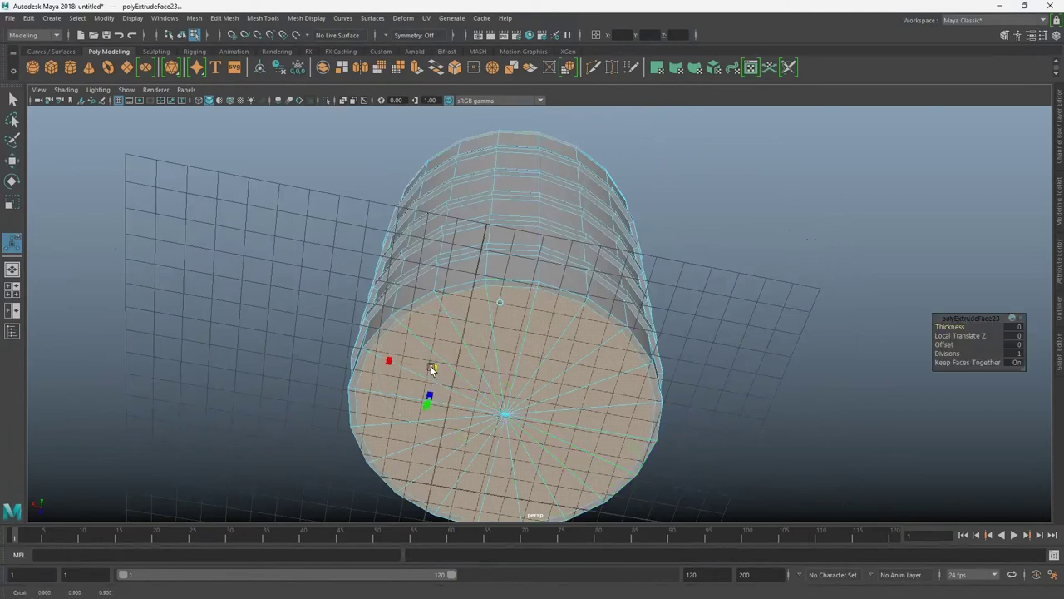
mouse_move(637, 400)
left_mouse_down("alt")
mouse_move(498, 487)
mouse_move(618, 361)
mouse_move(613, 175)
mouse_move(495, 355)
mouse_move(593, 341)
mouse_move(648, 362)
mouse_move(452, 243)
left_mouse_up("alt")
key("q")
left_click(562, 215)
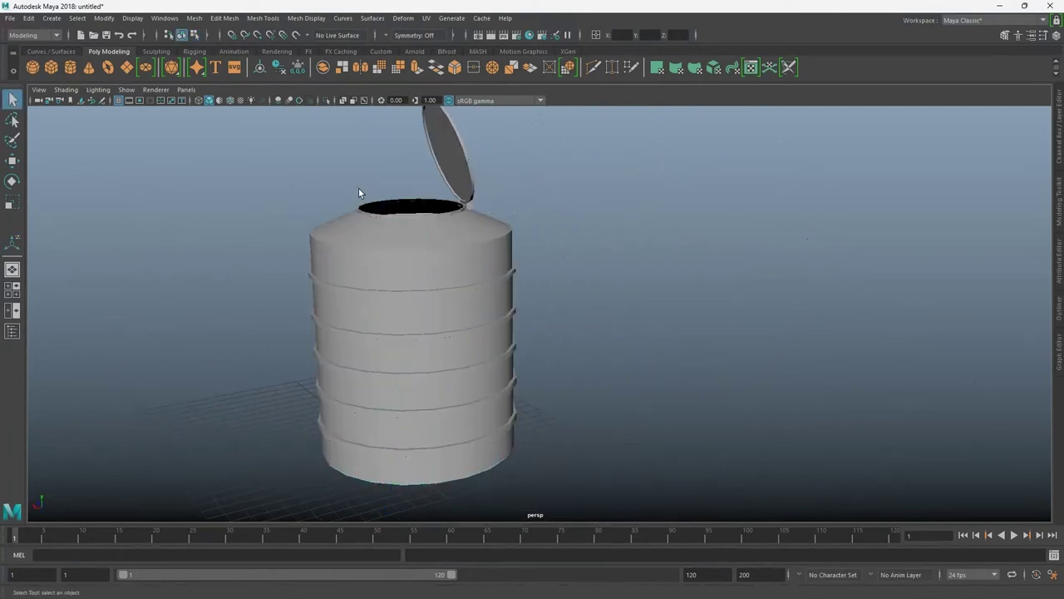
left_click(360, 190)
key("3")
left_click(510, 357)
mouse_move(510, 357)
left_mouse_down("alt")
mouse_move(340, 344)
mouse_move(423, 381)
left_mouse_up("alt")
right_click_drag(422, 381, 708, 364, "alt")
left_click(503, 385)
key("1")
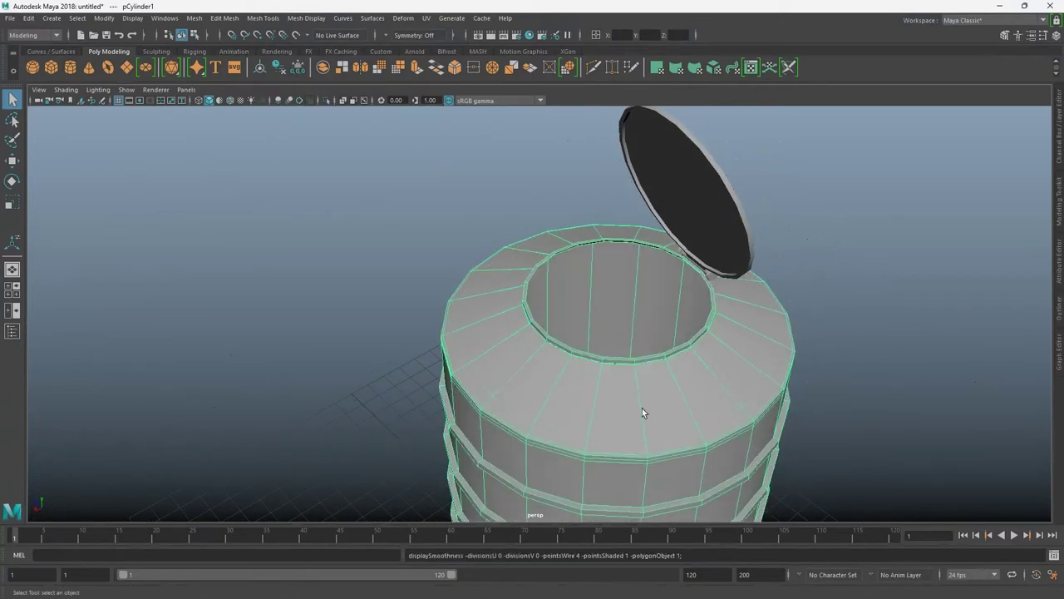
scroll(632, 386, "up", 3)
scroll(699, 331, "up", 3)
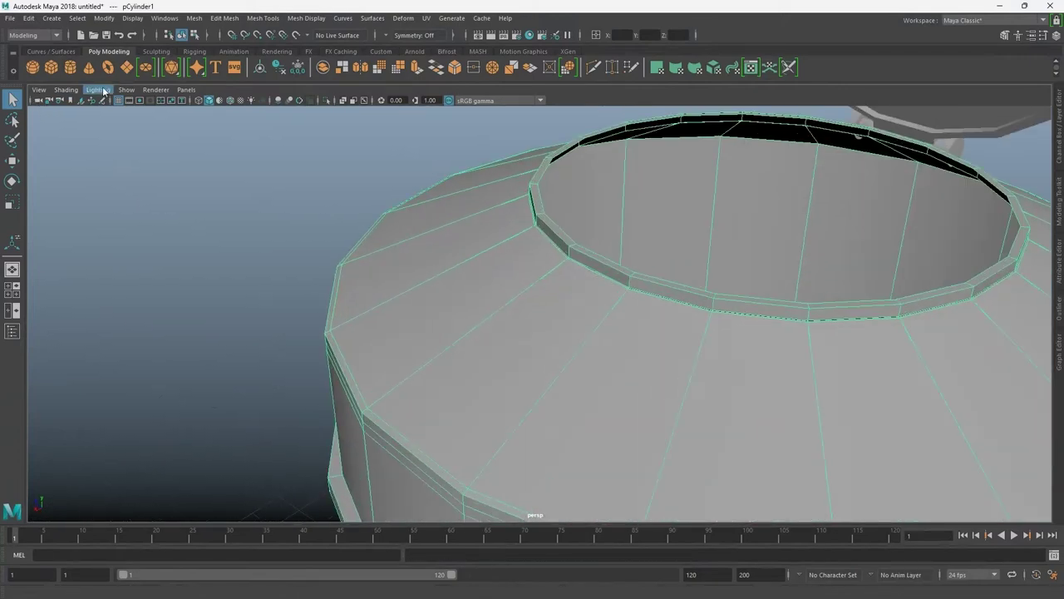
scroll(725, 266, "down", 5)
left_click_drag(724, 266, 466, 347, "alt")
key("3")
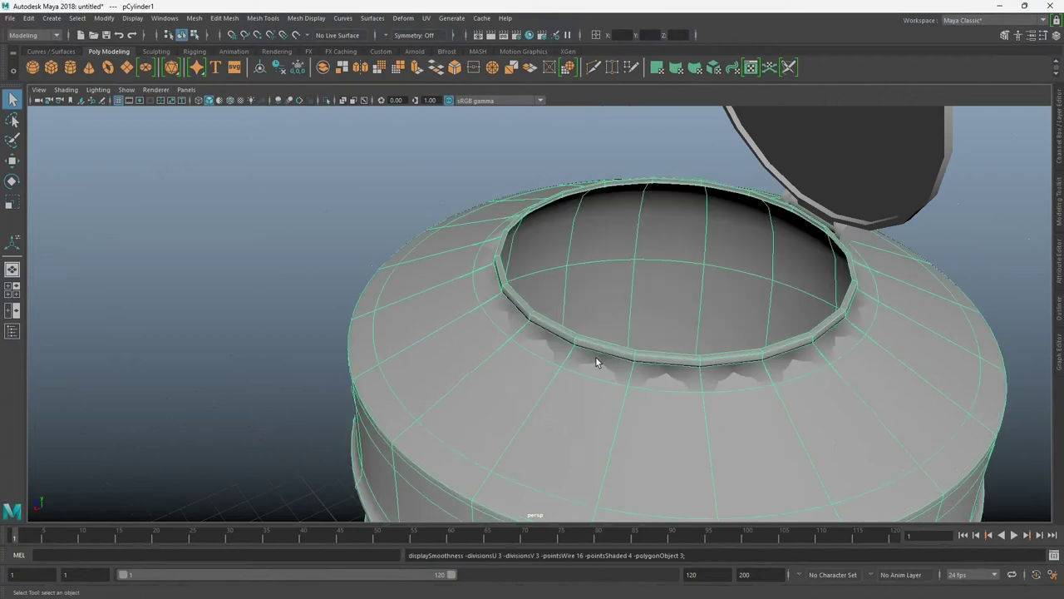
mouse_move(596, 359)
left_mouse_down("alt")
mouse_move(522, 379)
mouse_move(606, 346)
left_mouse_up("alt")
key("1")
scroll(521, 367, "up", 2)
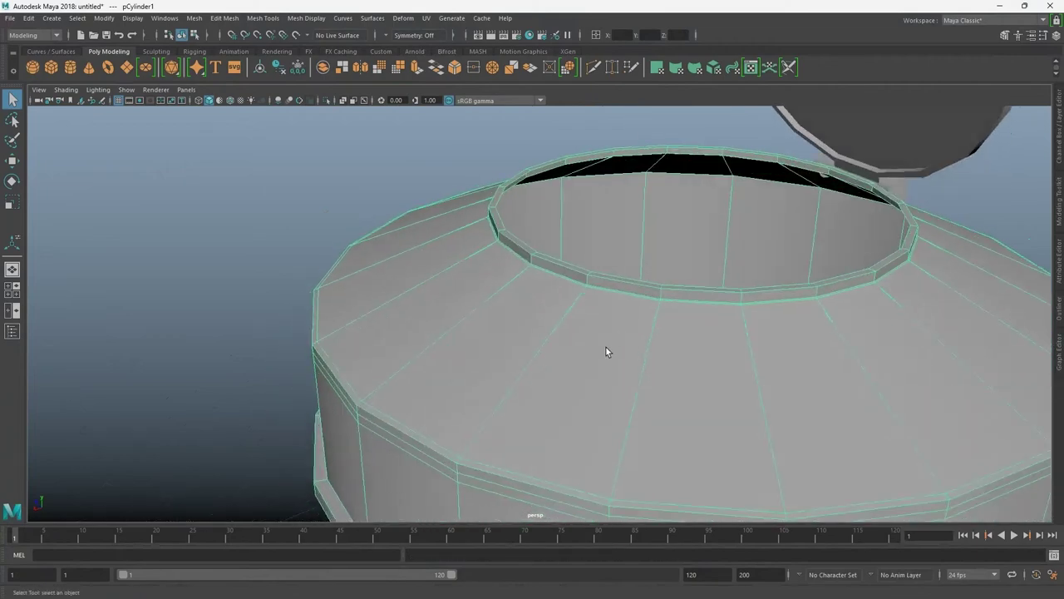
scroll(606, 352, "down", 3)
scroll(584, 339, "up", 5)
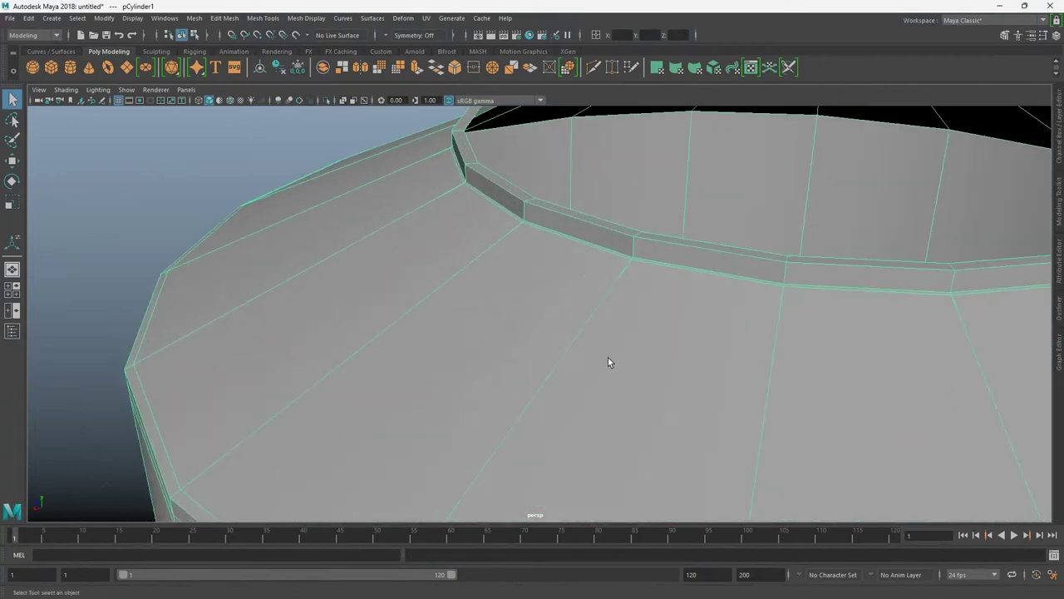
scroll(607, 357, "down", 1)
key("w")
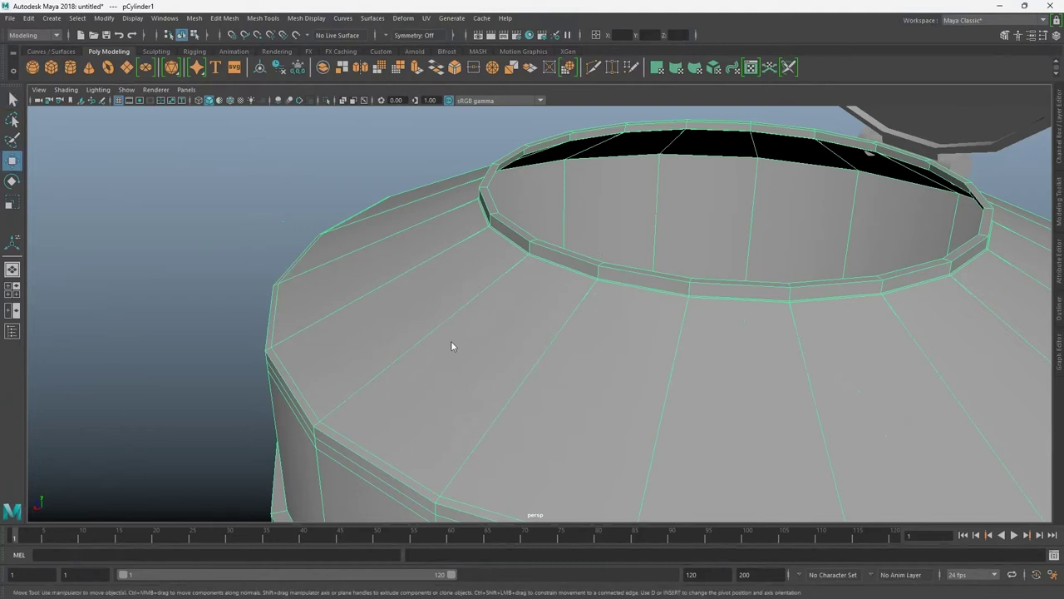
right_click_drag(451, 346, 465, 531, "shift")
- Discard the trial edge loop on the tank top and go back to the Move tool
left_click(445, 501)
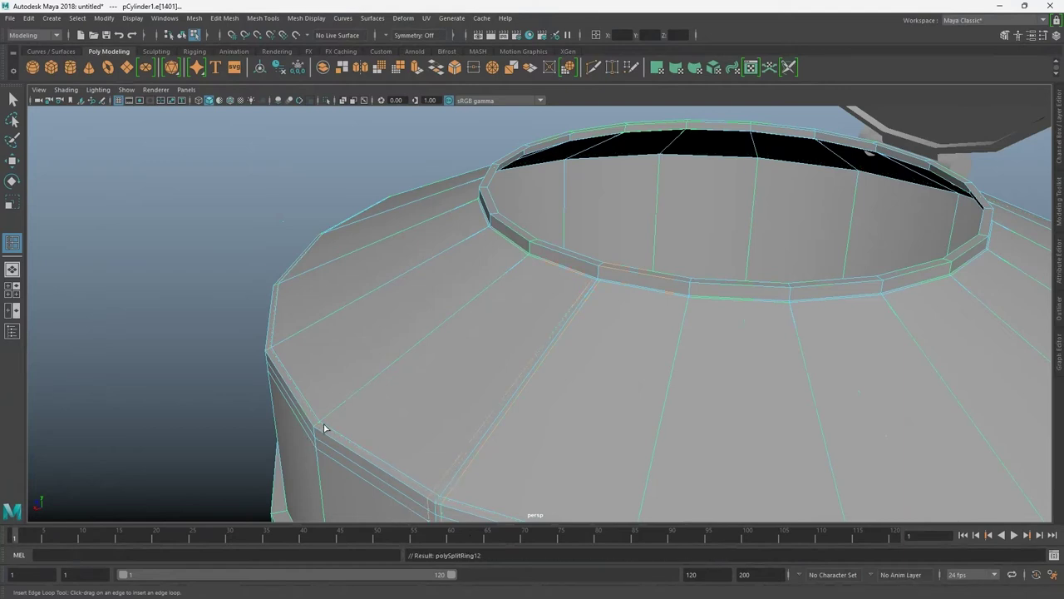
key("ctrl+z")
key("ctrl+z")
key("w")
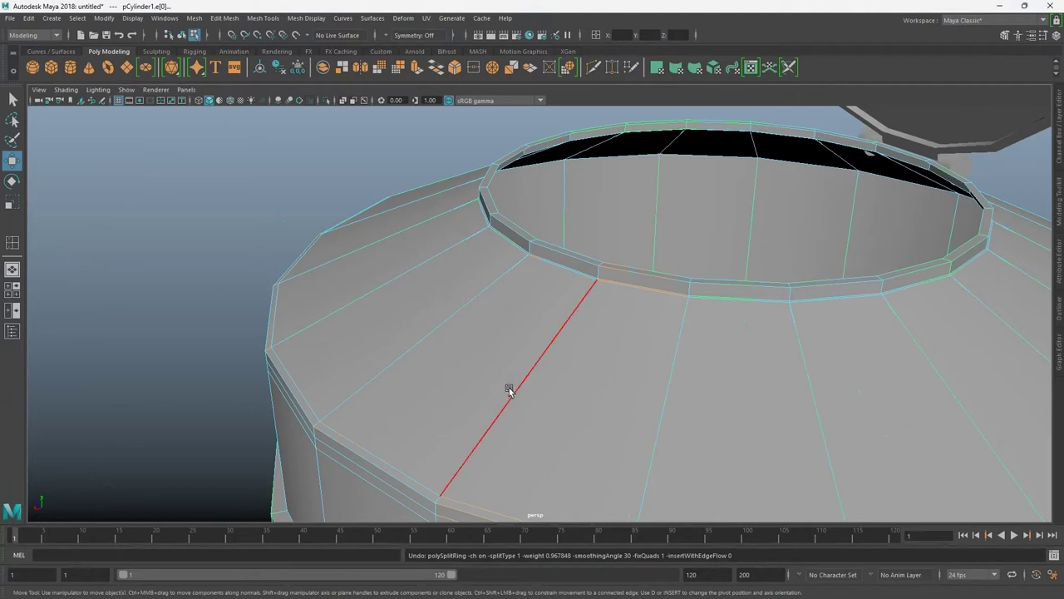
- Select the first three radial edges on the tank's top shoulder
left_click(510, 391)
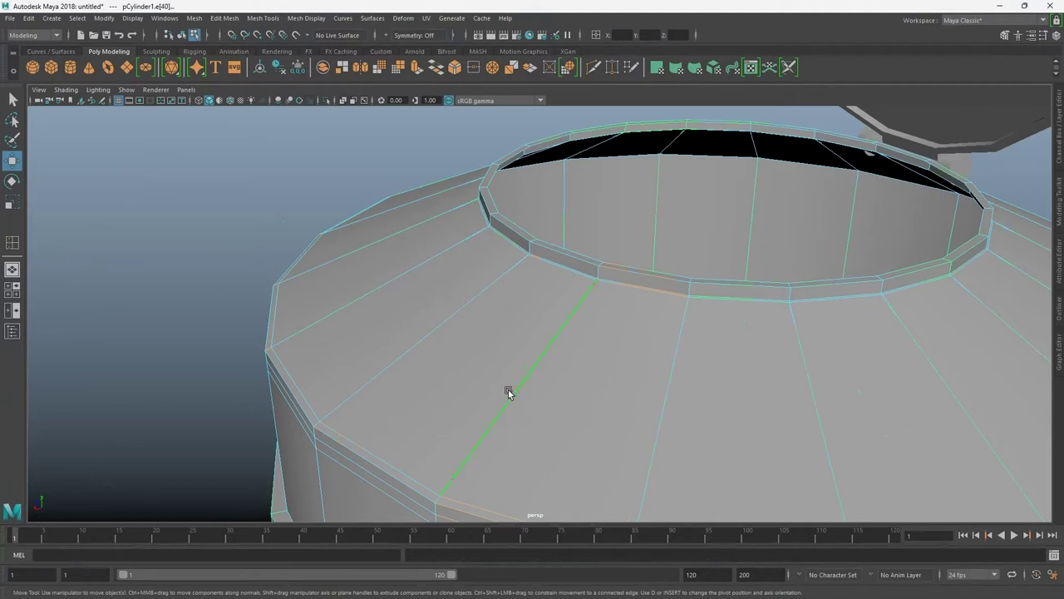
left_click(671, 379, "shift")
left_click(808, 376, "shift")
right_click_drag(860, 445, 404, 487, "alt")
left_click_drag(404, 487, 566, 430, "alt")
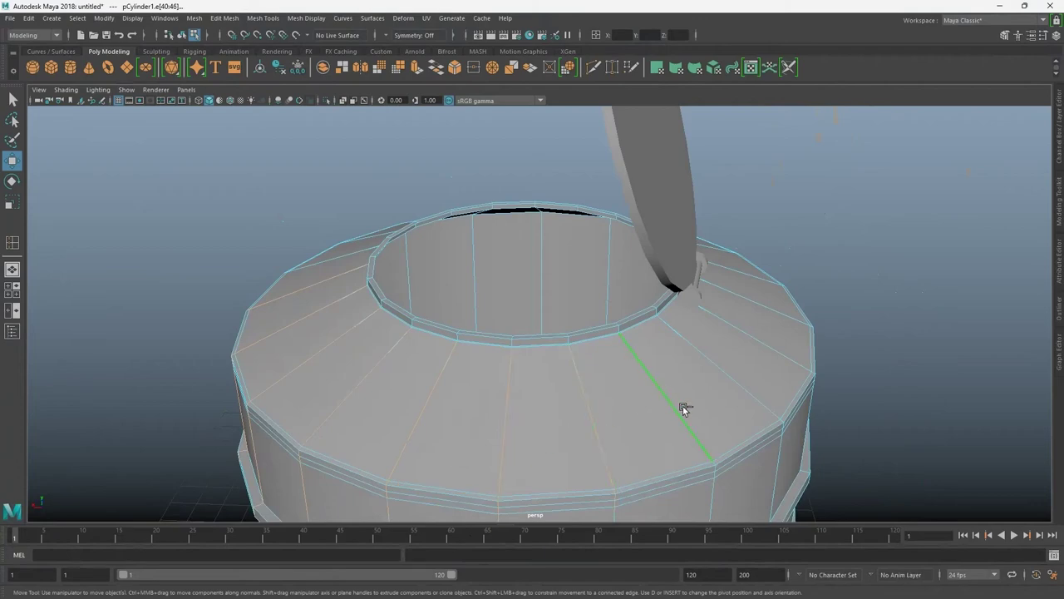
mouse_move(776, 349)
left_mouse_down("alt")
mouse_move(130, 387)
mouse_move(449, 369)
left_mouse_up("alt")
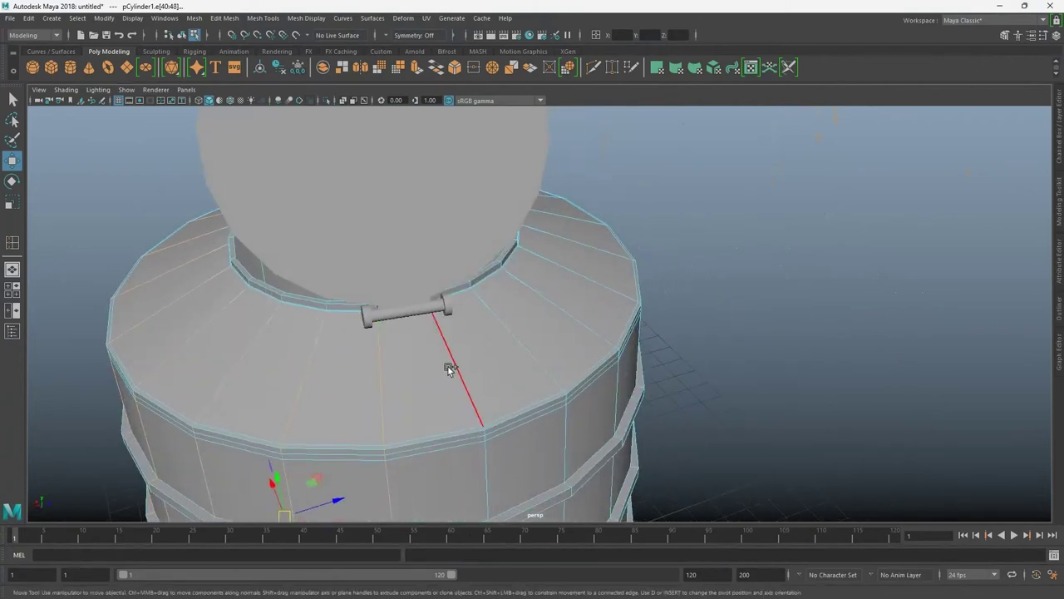
- Add the remaining radial shoulder edges around the far side of the top
left_click(525, 339, "shift")
mouse_move(577, 316)
left_mouse_down("alt")
mouse_move(427, 399)
mouse_move(209, 369)
left_mouse_up("alt")
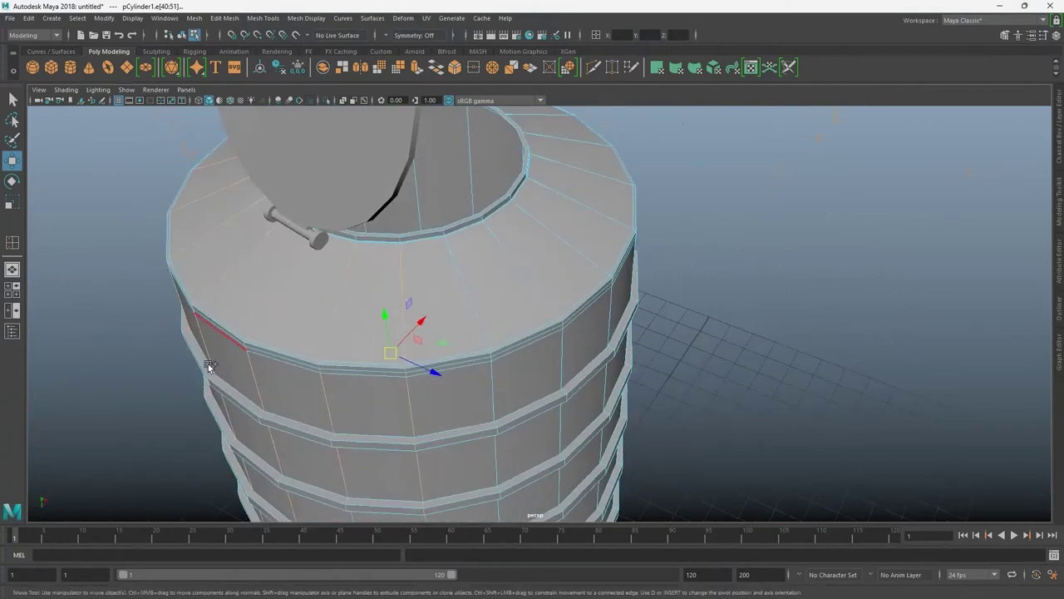
left_click(462, 275, "shift")
left_click(555, 240, "shift")
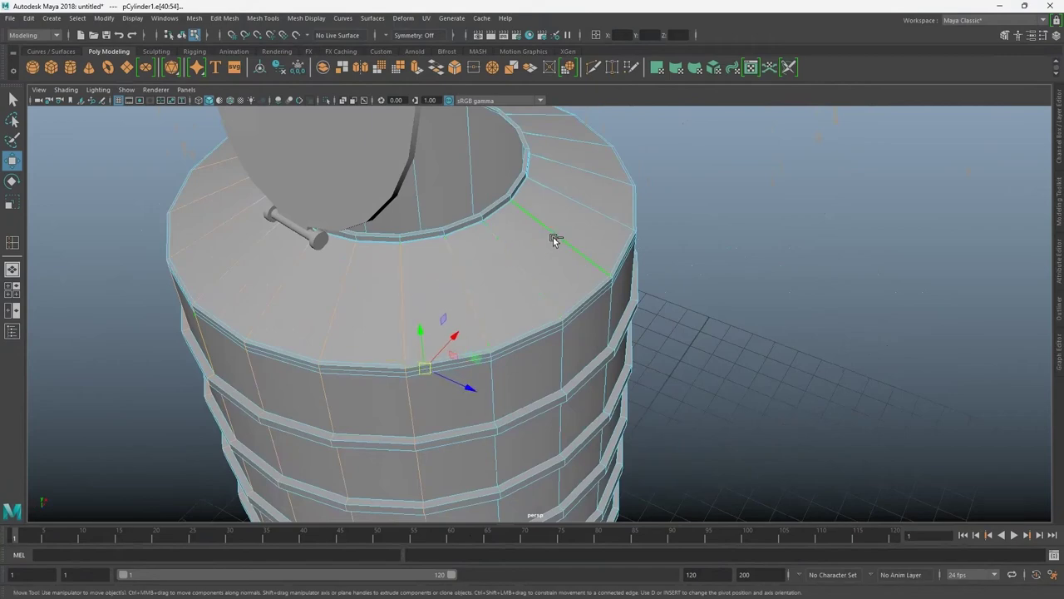
left_click(596, 209, "shift")
mouse_move(595, 210)
left_mouse_down("alt")
mouse_move(715, 274)
mouse_move(801, 241)
mouse_move(638, 266)
left_mouse_up("alt")
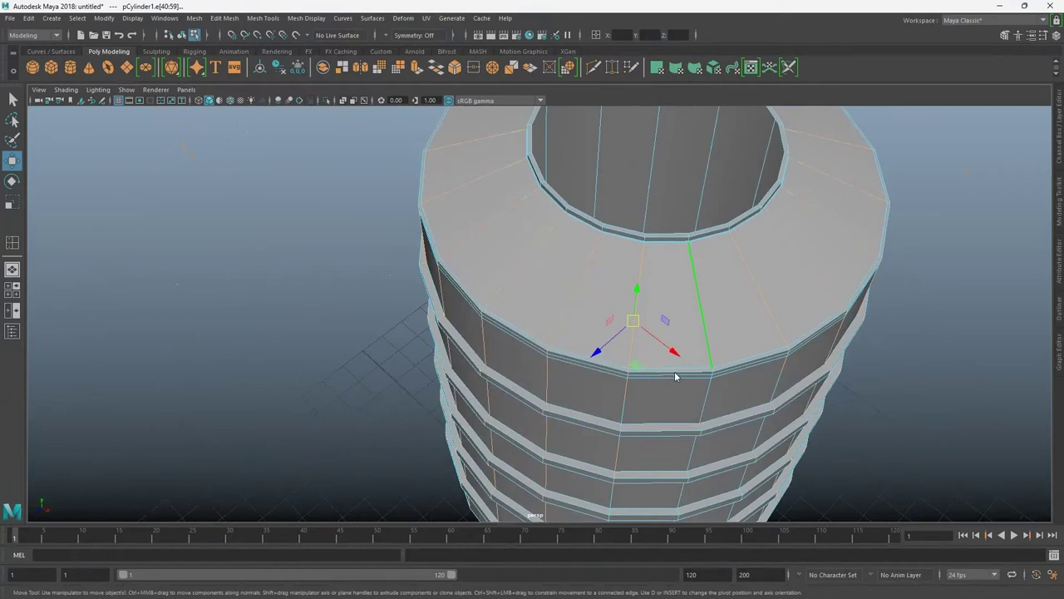
- Try a rim bevel with fraction 1 on the shoulder edges, then undo it
key("ctrl+z")
key("t")
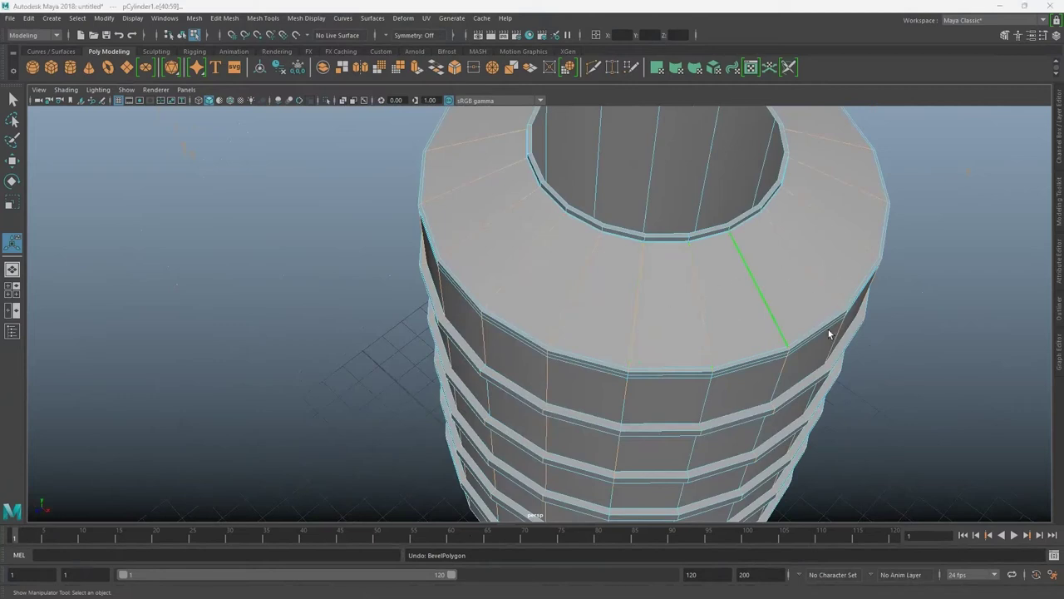
left_click(791, 341)
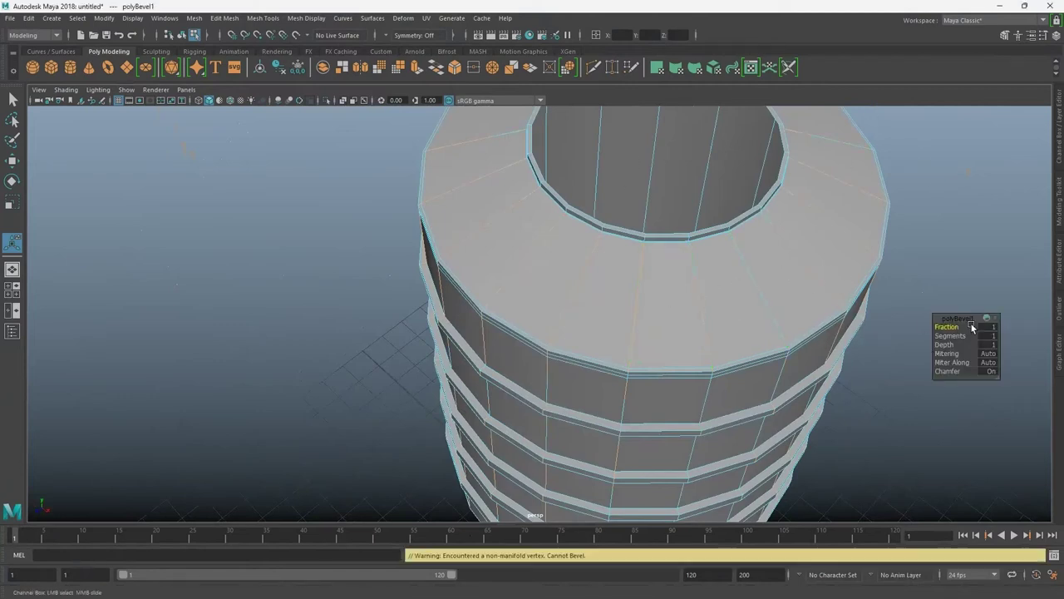
mouse_move(946, 326)
left_mouse_down()
mouse_move(964, 326)
mouse_move(636, 335)
left_mouse_up()
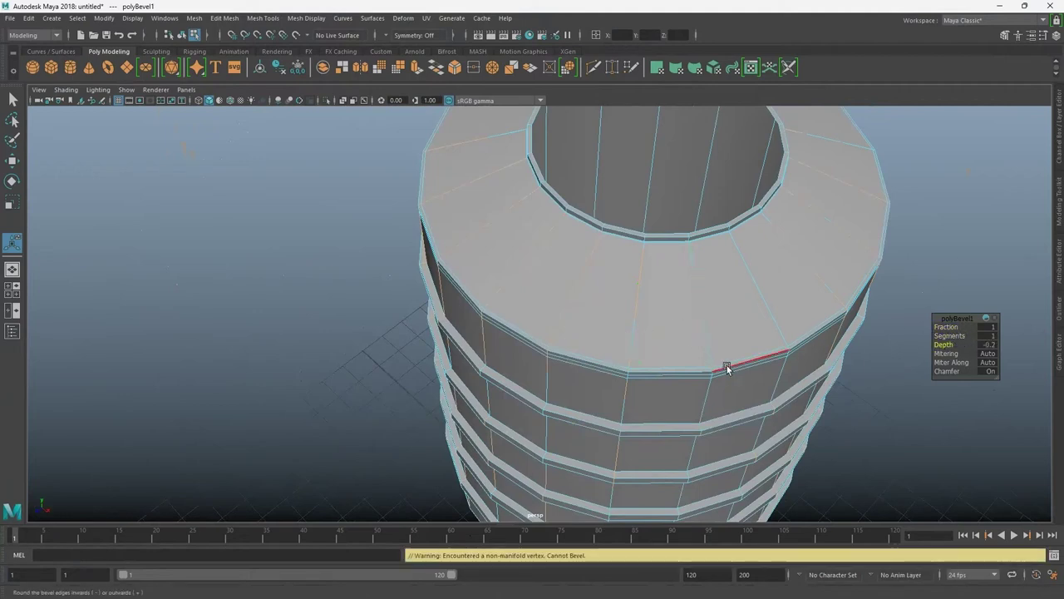
scroll(727, 369, "up", 5)
key("ctrl+z")
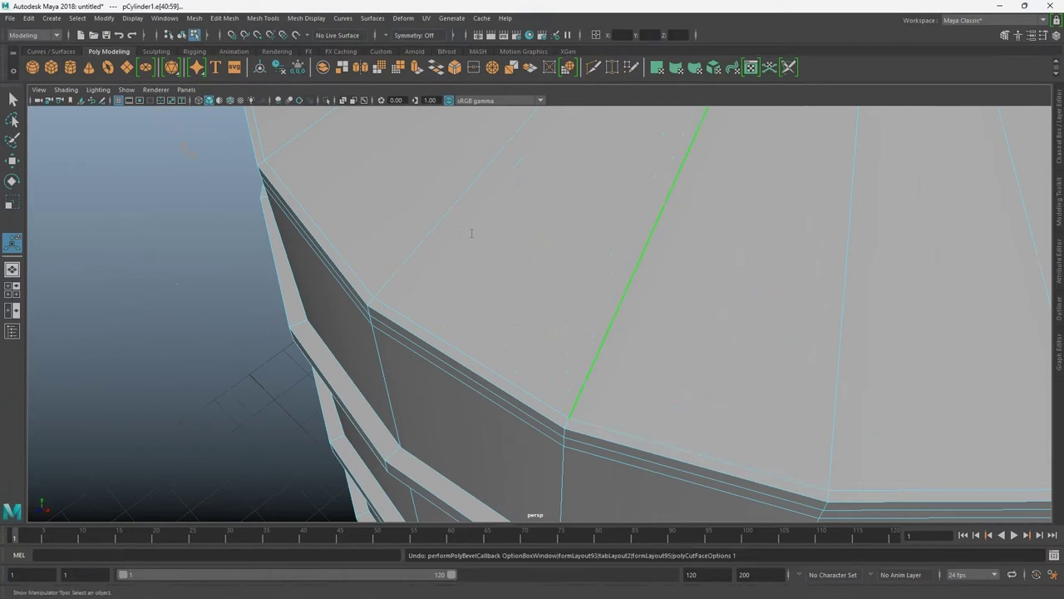
- Bevel the top rim edge with Fraction 0.5, 2 Segments and Depth 1
key("ctrl+b")
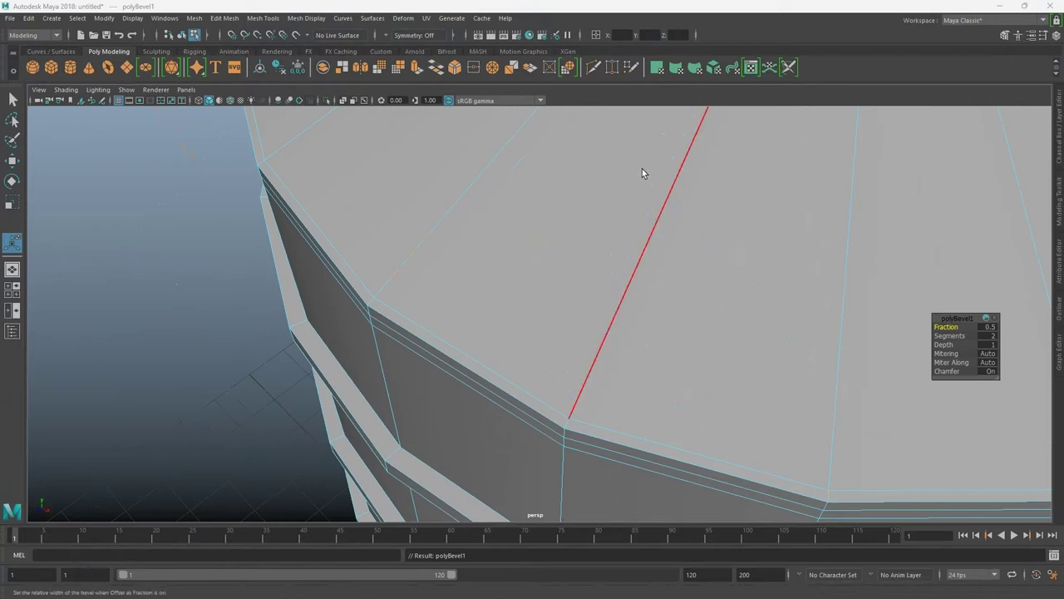
scroll(653, 301, "down", 5)
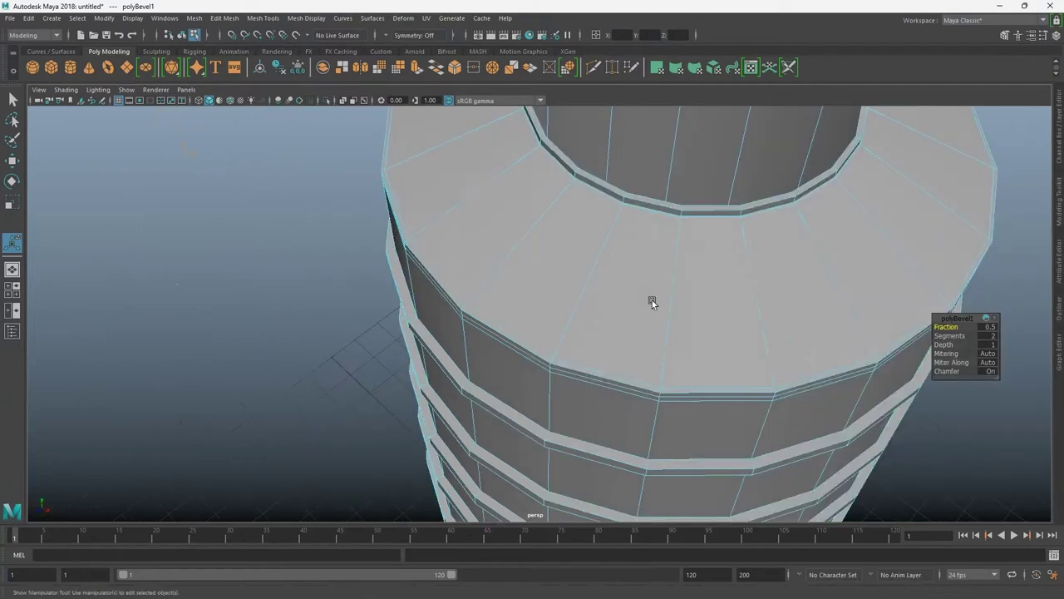
scroll(613, 391, "down", 2)
scroll(589, 330, "up", 2)
scroll(699, 320, "down", 2)
- Preview the tank smoothed, then return to unsmoothed display with the cylinder selected
left_click_drag(699, 321, 682, 382, "alt")
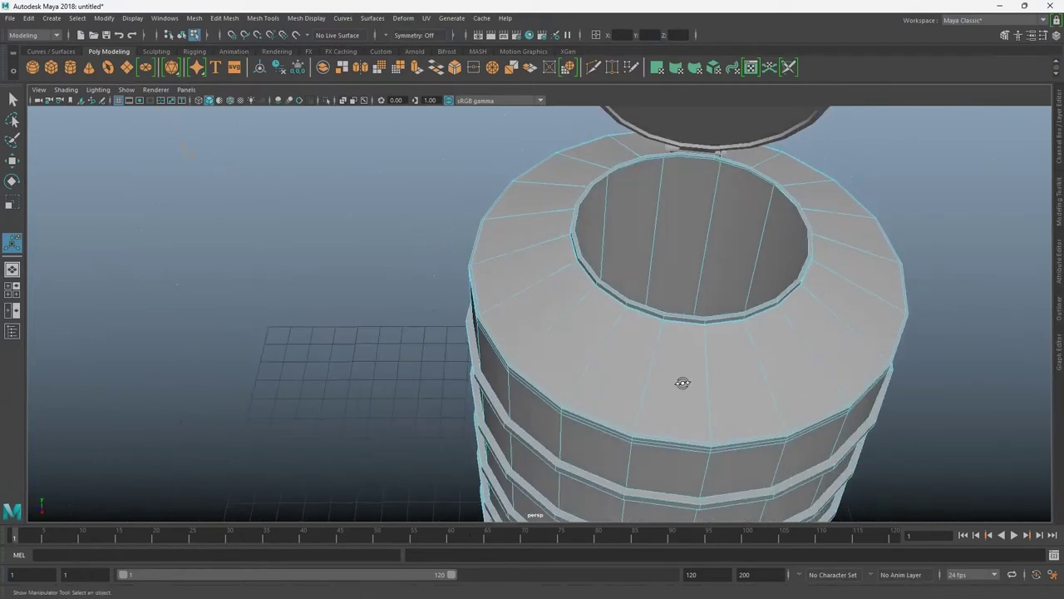
scroll(673, 355, "up", 2)
left_click_drag(582, 429, 659, 250, "alt")
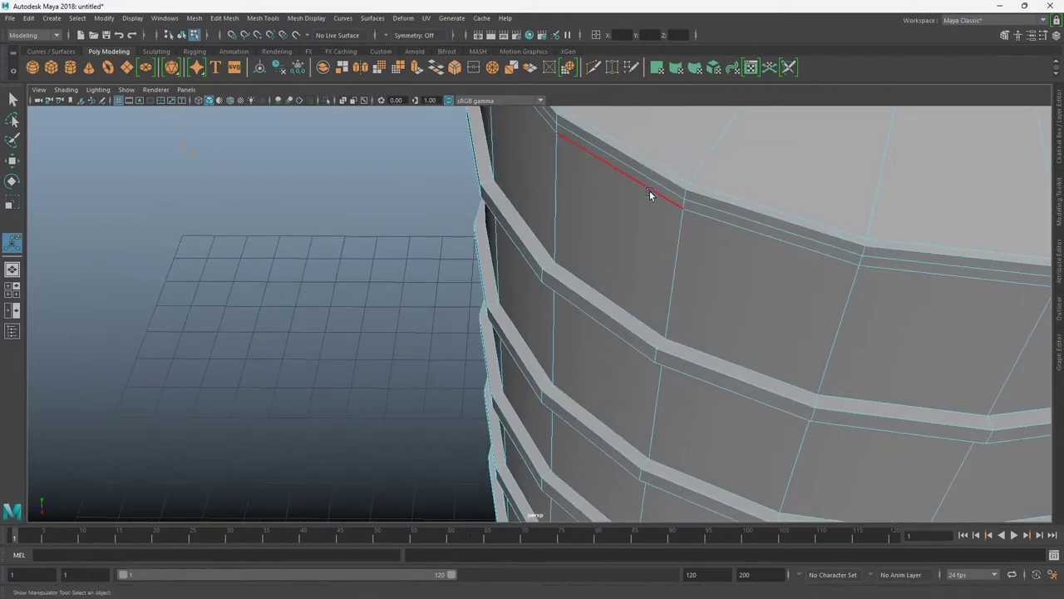
scroll(649, 190, "down", 1)
scroll(748, 216, "down", 4)
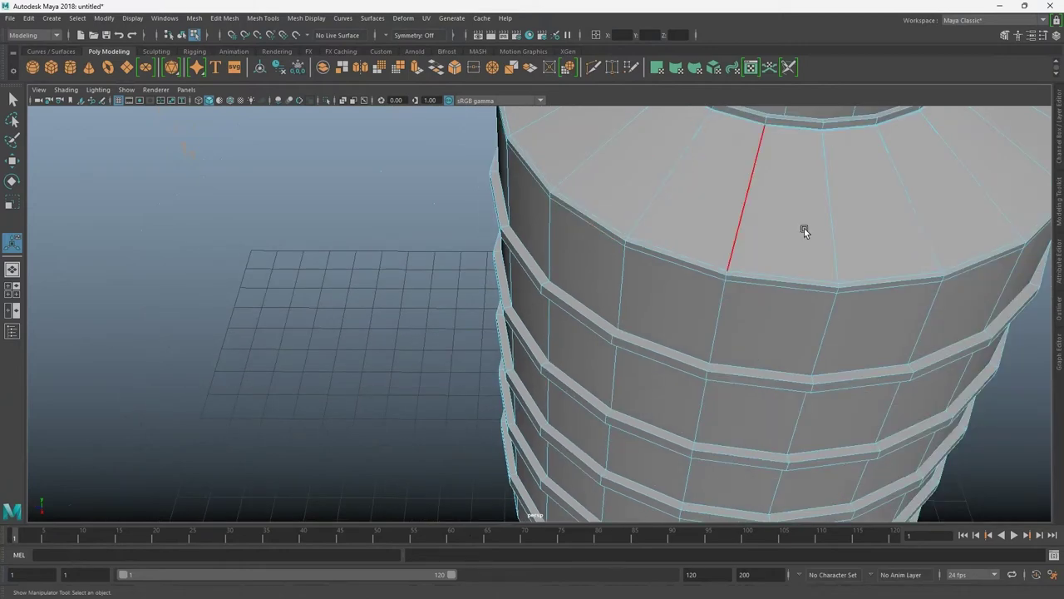
key("q")
key("3")
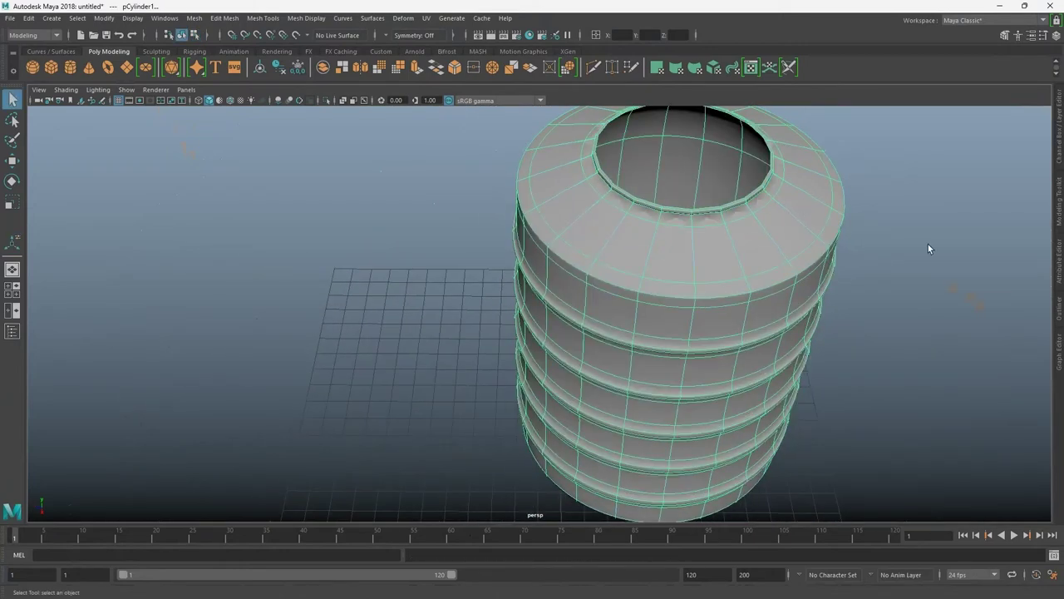
left_click(928, 244)
scroll(725, 356, "up", 3)
mouse_move(725, 356)
left_mouse_down("alt")
mouse_move(727, 213)
mouse_move(690, 217)
left_mouse_up("alt")
left_click(617, 260)
key("1")
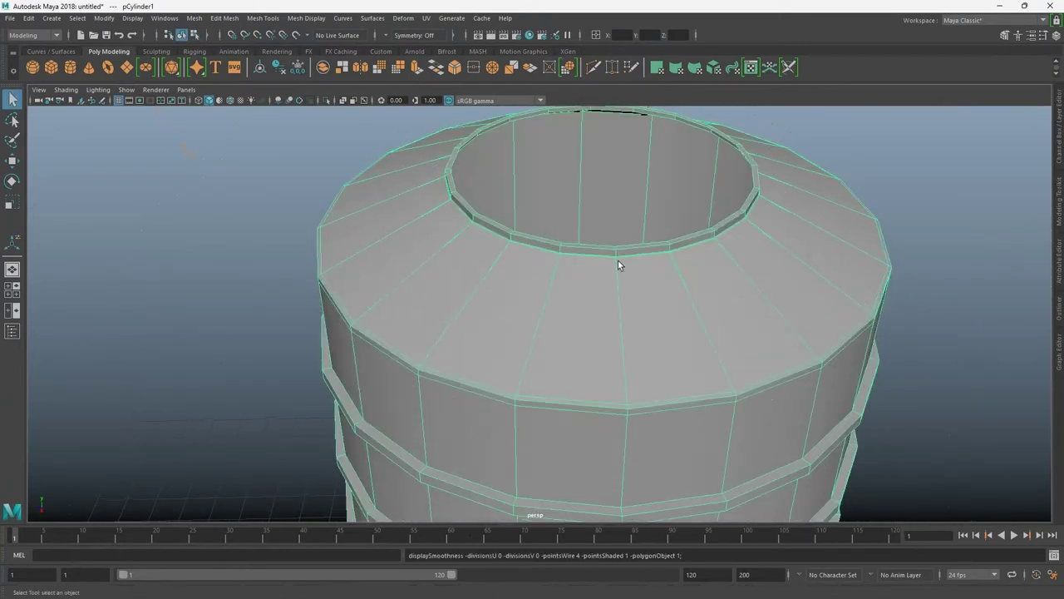
- Insert a first supporting edge loop just below the tank's top rim
scroll(648, 249, "up", 2)
scroll(676, 241, "up", 2)
mouse_move(31, 293)
left_mouse_down("alt")
mouse_move(94, 375)
mouse_move(693, 490)
mouse_move(616, 252)
mouse_move(672, 240)
left_mouse_up("alt")
scroll(890, 438, "up", 1)
scroll(975, 441, "up", 3)
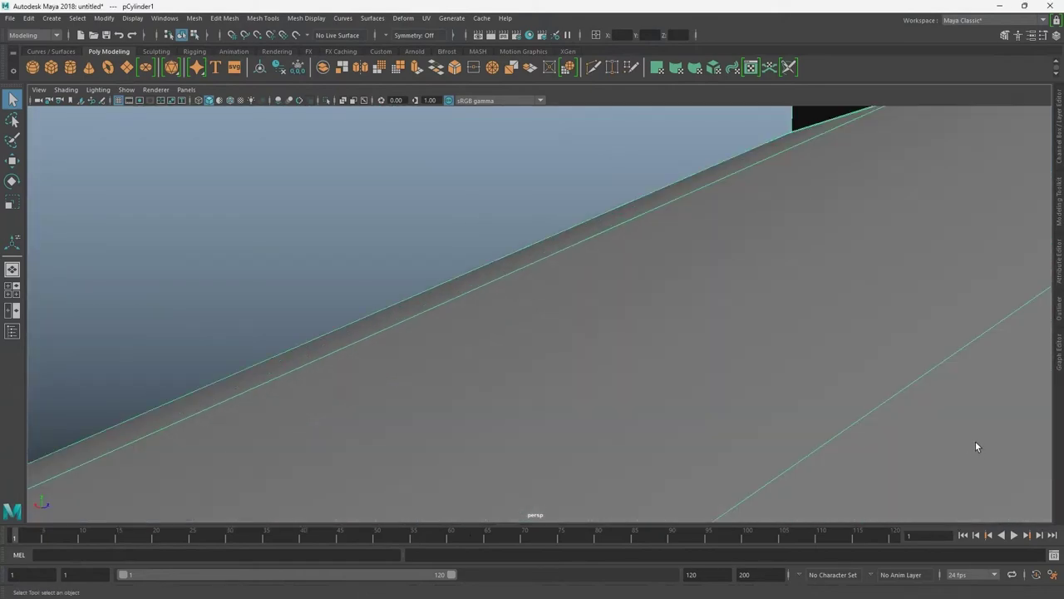
mouse_move(977, 438)
left_mouse_down("alt")
mouse_move(910, 335)
mouse_move(759, 337)
left_mouse_up("alt")
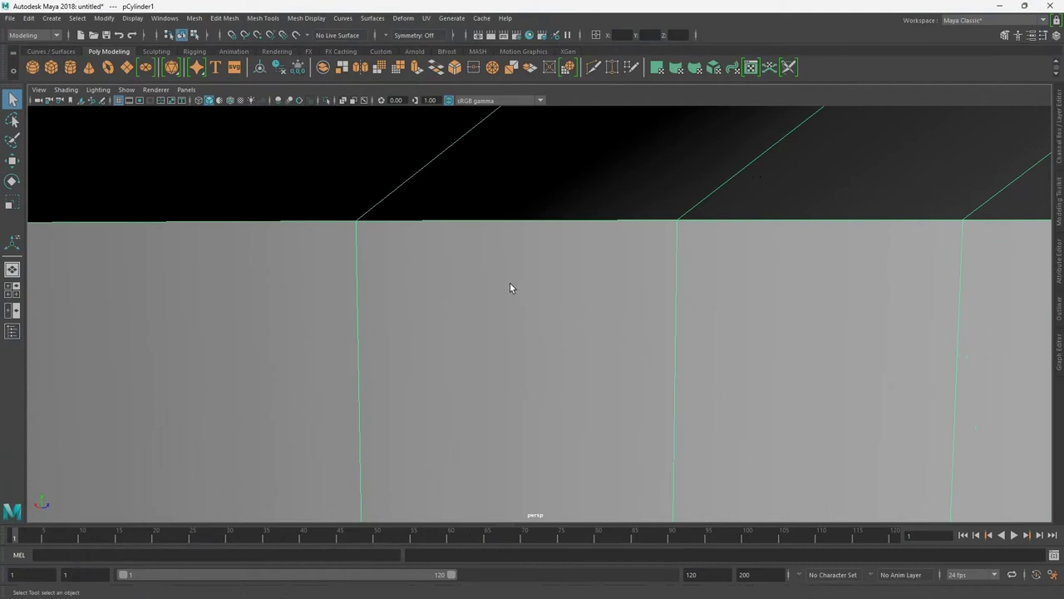
key("y")
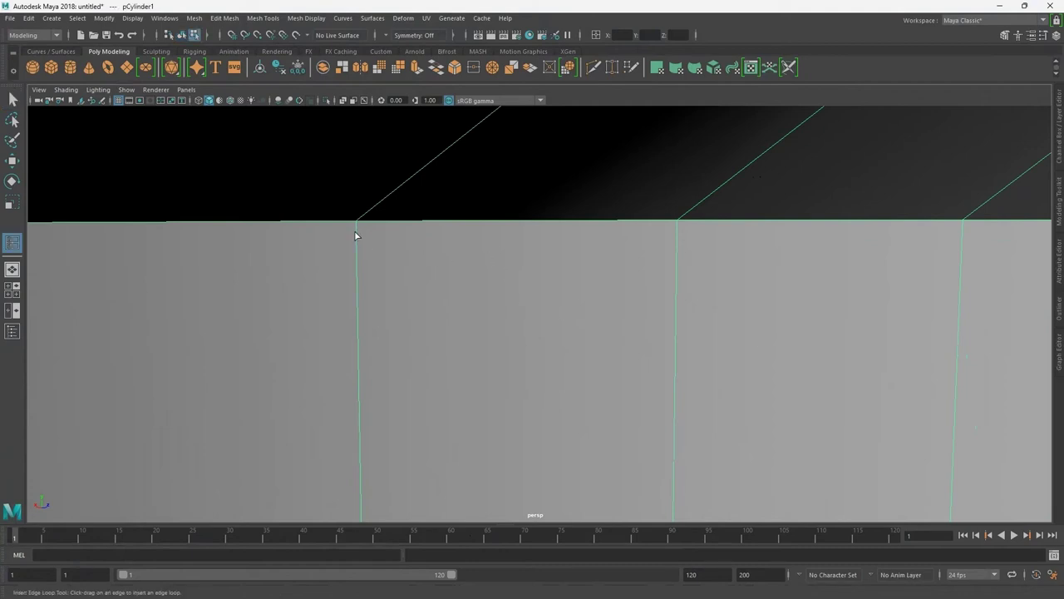
left_click(358, 224)
- Add a second supporting edge loop on the upper rim band
left_click_drag(357, 224, 725, 346, "alt")
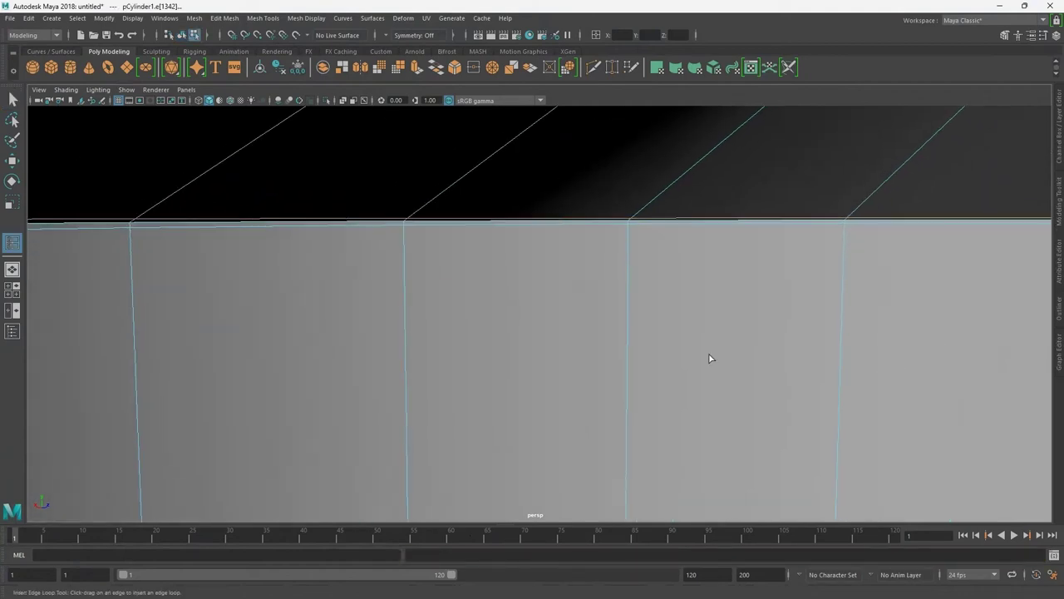
mouse_move(725, 346)
middle_mouse_down("alt")
mouse_move(554, 432)
mouse_move(836, 438)
mouse_move(784, 351)
mouse_move(787, 332)
middle_mouse_up("alt")
mouse_move(786, 332)
left_mouse_down("alt")
mouse_move(760, 399)
mouse_move(771, 197)
left_mouse_up("alt")
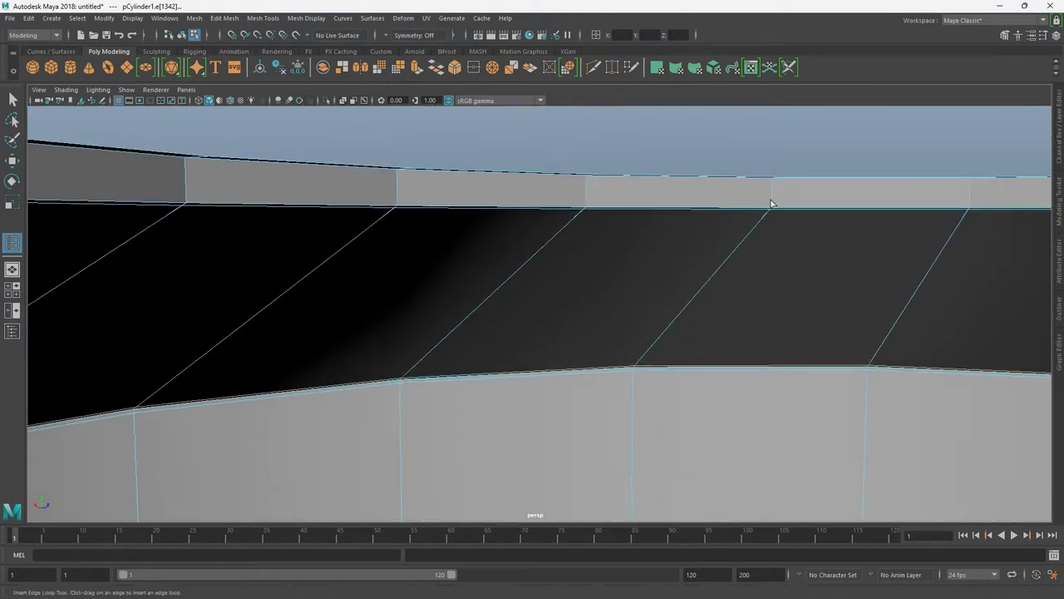
left_click(772, 205)
mouse_move(774, 205)
left_mouse_down("alt")
mouse_move(881, 275)
mouse_move(779, 361)
mouse_move(710, 365)
mouse_move(710, 435)
mouse_move(624, 166)
mouse_move(617, 471)
left_mouse_up("alt")
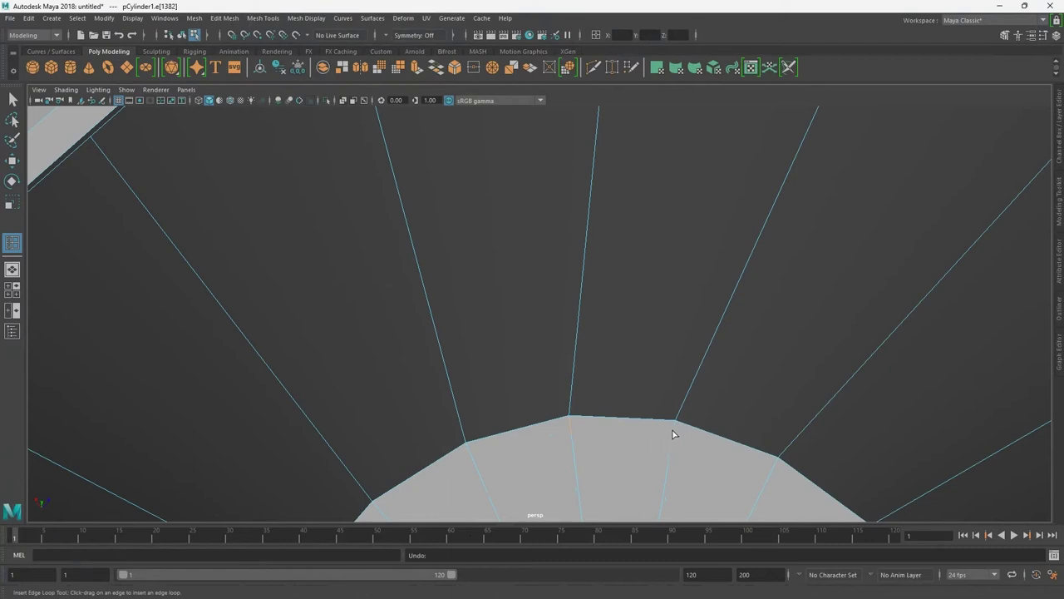
mouse_move(689, 444)
left_mouse_down("alt")
mouse_move(700, 463)
mouse_move(697, 492)
mouse_move(604, 380)
mouse_move(475, 357)
mouse_move(874, 475)
mouse_move(510, 323)
mouse_move(580, 439)
left_mouse_up("alt")
- Extrude the selected top cap faces of the tank
key("w")
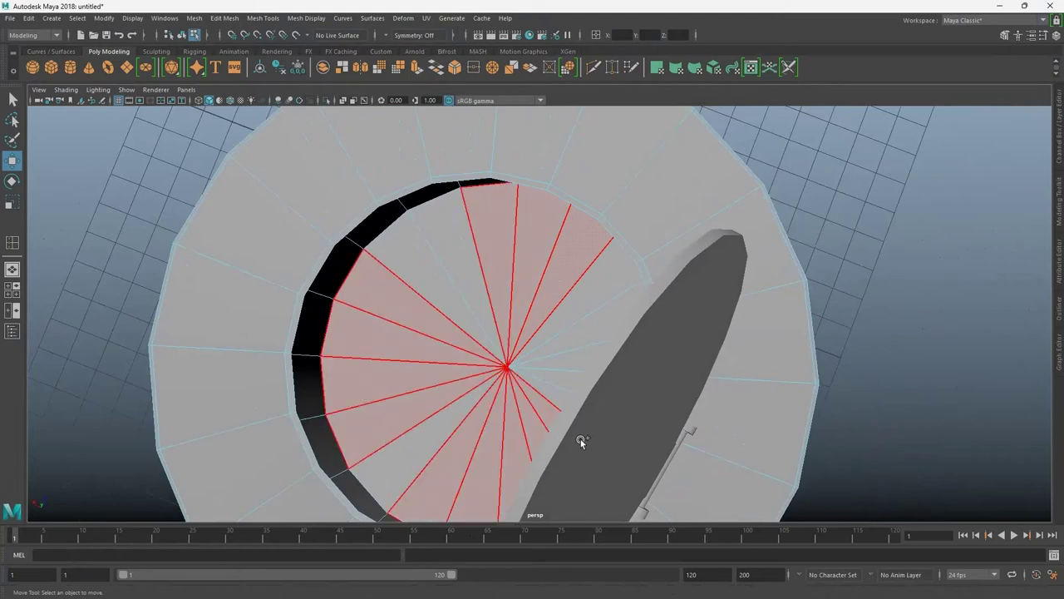
mouse_move(466, 453)
left_mouse_down("alt")
mouse_move(788, 456)
mouse_move(754, 286)
mouse_move(698, 299)
left_mouse_up("alt")
mouse_move(630, 394)
left_mouse_down("alt")
mouse_move(722, 404)
mouse_move(577, 300)
left_mouse_up("alt")
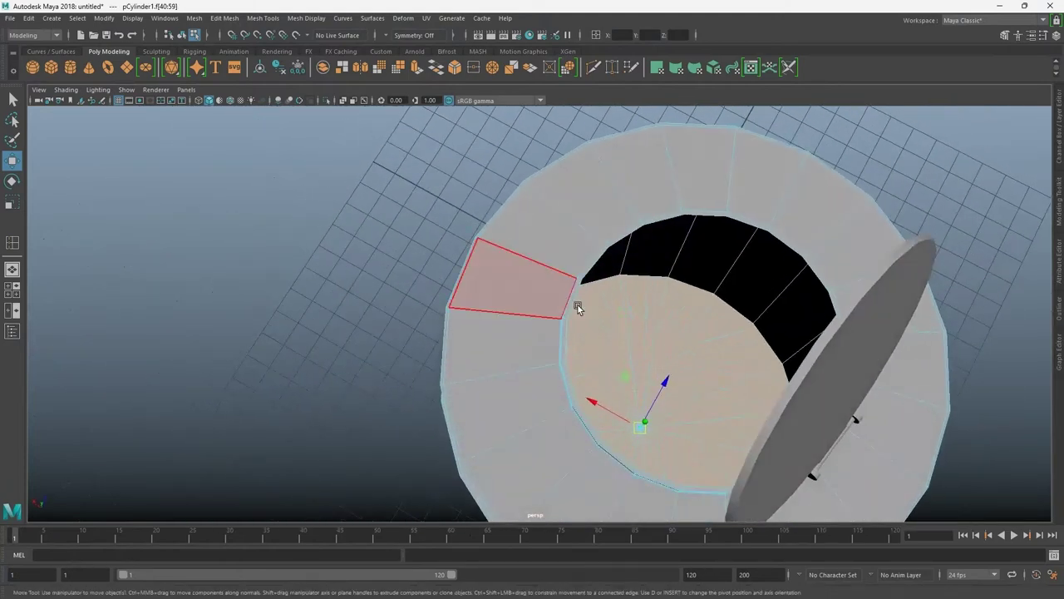
key("ctrl+e")
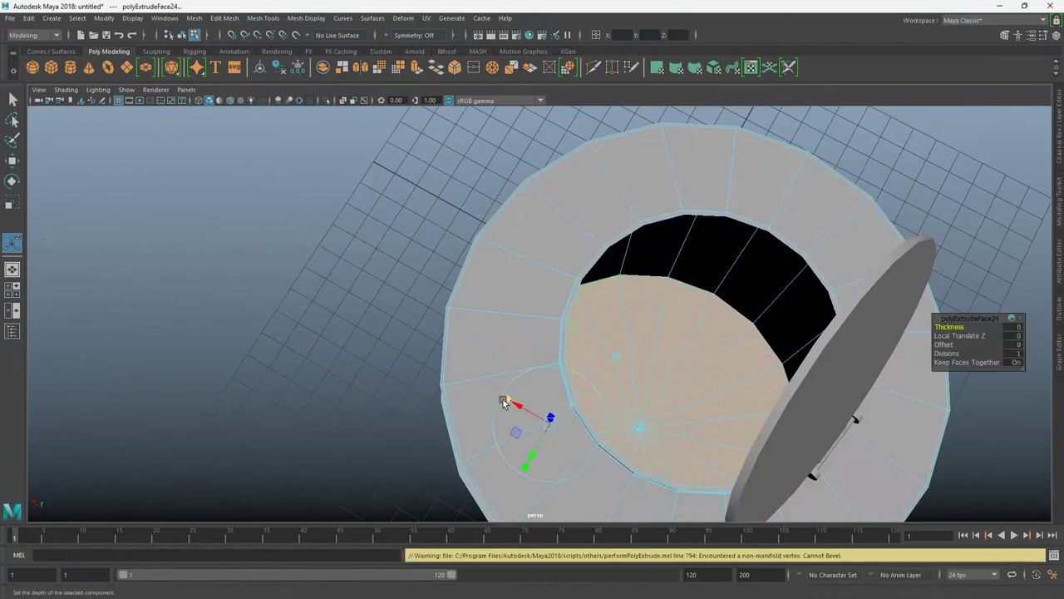
left_click(504, 402)
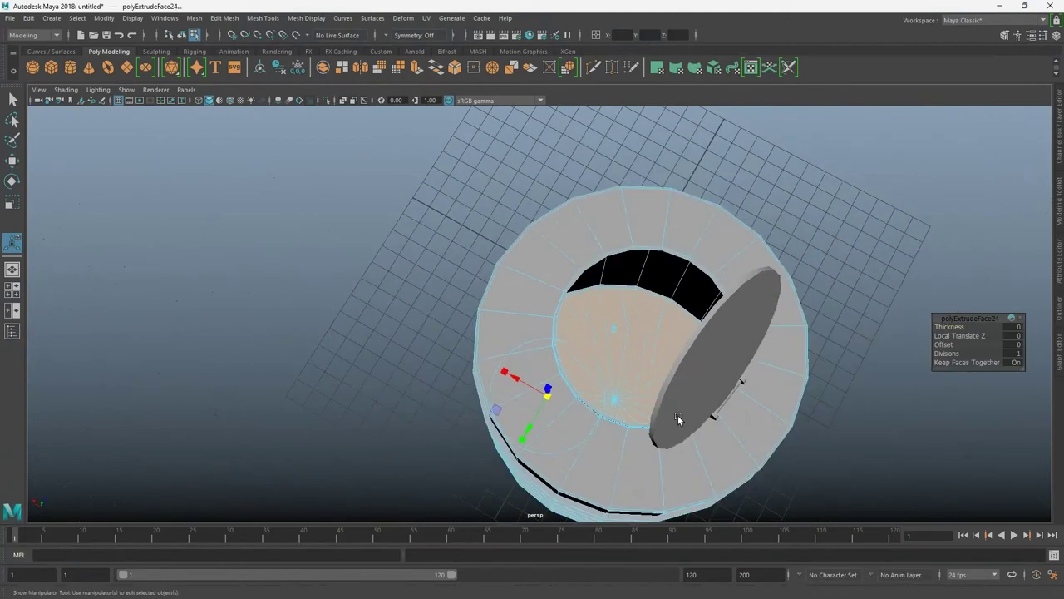
- Select a face on the inner edge of the top ring
mouse_move(549, 426)
left_mouse_down("alt")
mouse_move(673, 404)
mouse_move(509, 297)
mouse_move(592, 303)
left_mouse_up("alt")
scroll(506, 311, "up", 5)
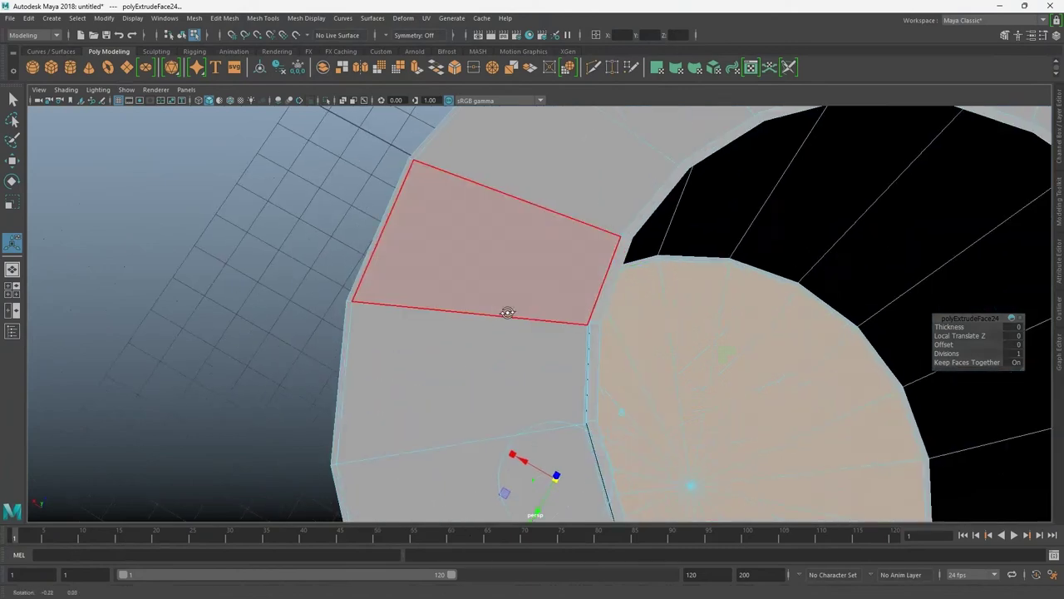
left_click_drag(506, 311, 627, 303, "alt")
scroll(627, 302, "down", 3)
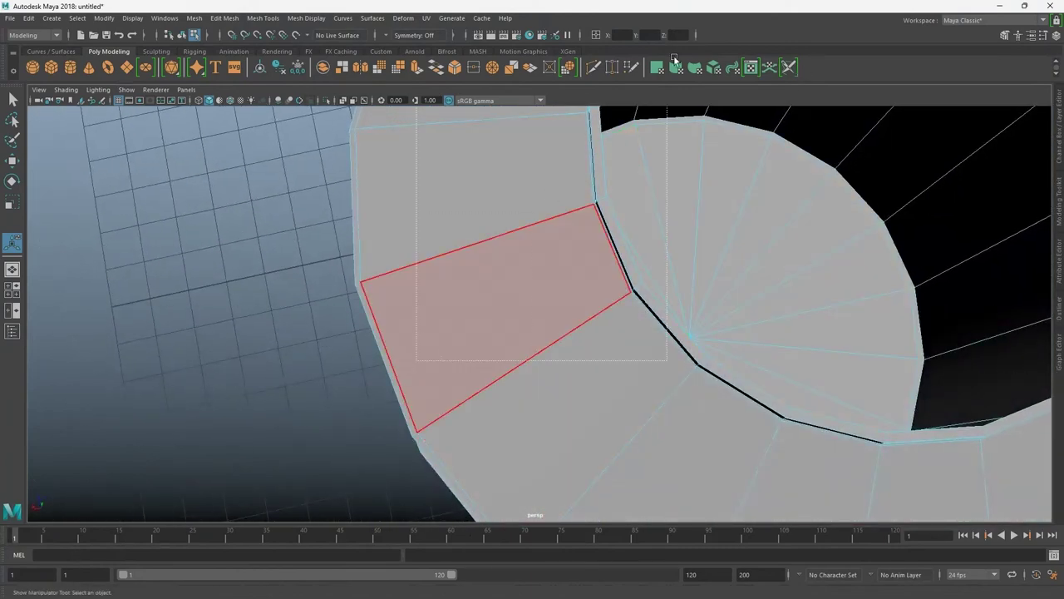
scroll(425, 391, "up", 3)
mouse_move(425, 392)
left_mouse_down("alt")
mouse_move(323, 326)
mouse_move(677, 335)
mouse_move(662, 214)
mouse_move(556, 419)
mouse_move(559, 282)
left_mouse_up("alt")
left_click(477, 241)
scroll(476, 241, "down", 3)
scroll(672, 346, "down", 2)
scroll(672, 346, "down", 2)
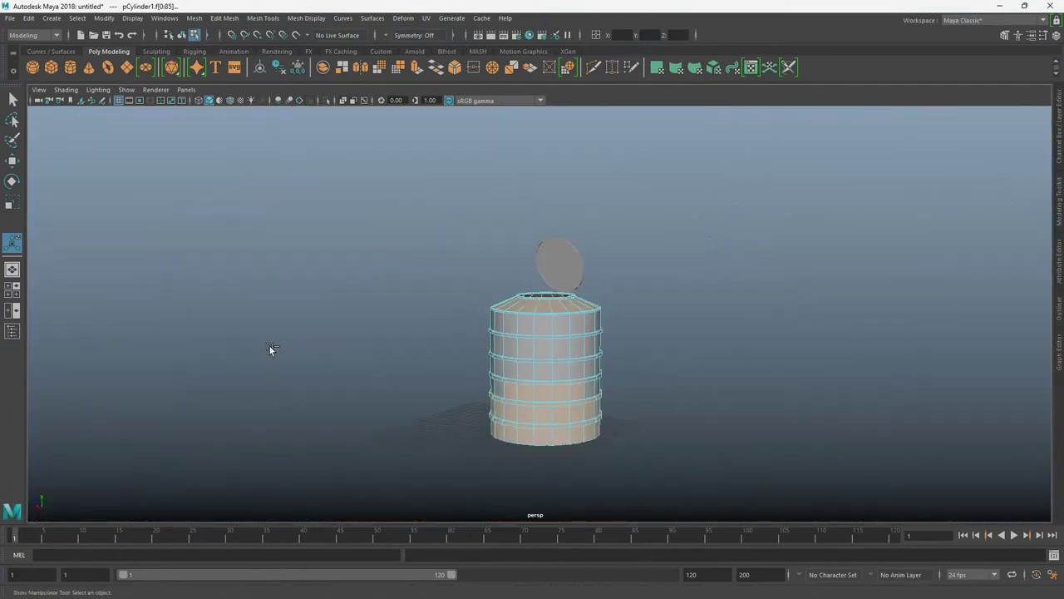
scroll(760, 432, "up", 4)
- Select the band of rim faces around the tank's top opening
left_click_drag(112, 283, 579, 372)
scroll(777, 405, "up", 3)
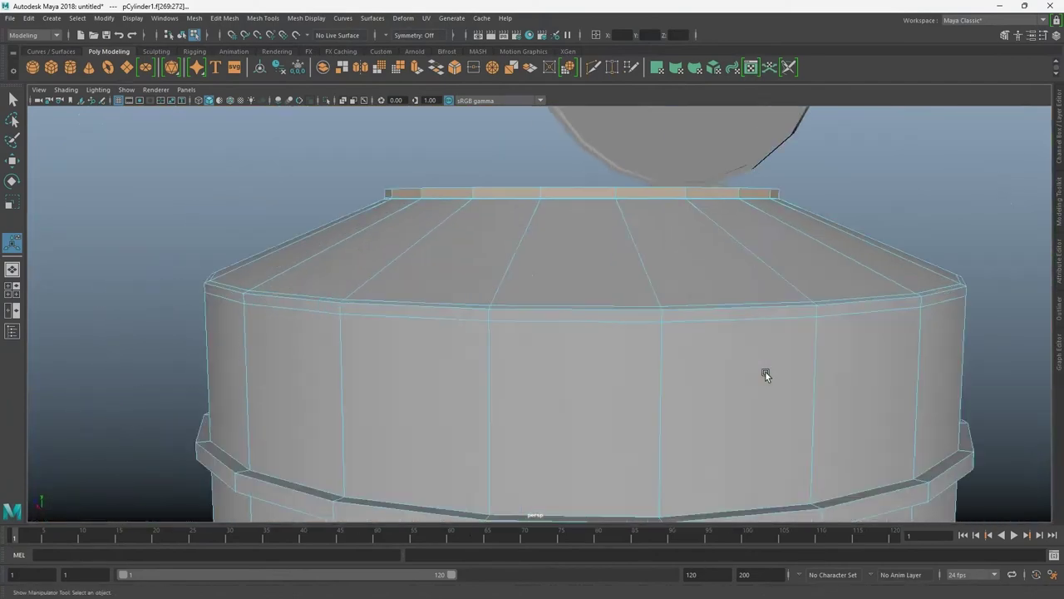
left_click_drag(764, 371, 560, 183, "alt")
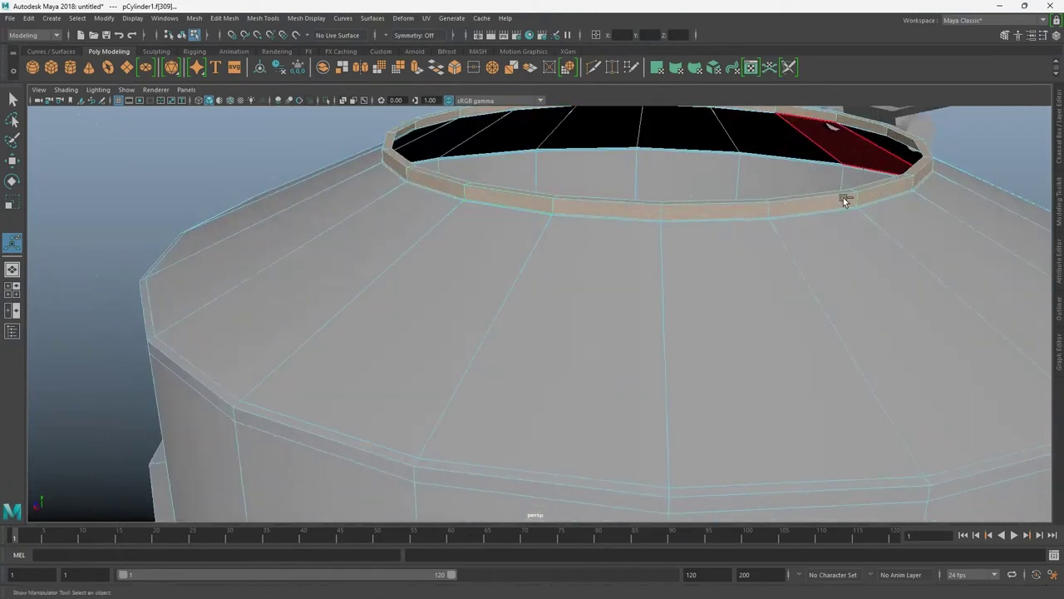
left_click(843, 197)
mouse_move(843, 197)
left_mouse_down("alt")
mouse_move(395, 337)
mouse_move(316, 392)
left_mouse_up("alt")
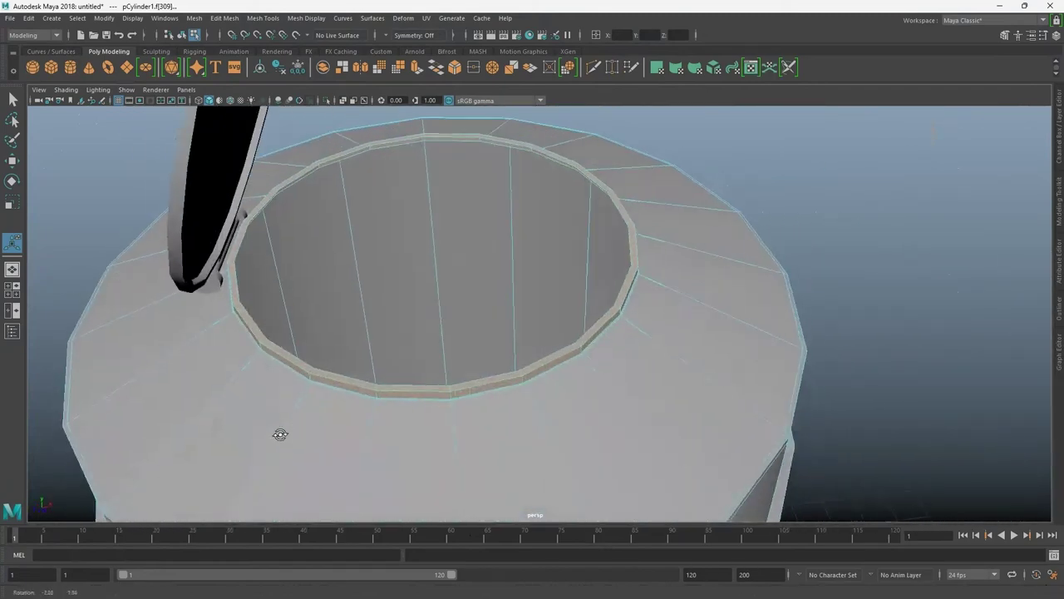
left_click(392, 341)
- Extrude the rim faces, discarding the trial inner rim extrusions
key("ctrl+e")
key("ctrl+z")
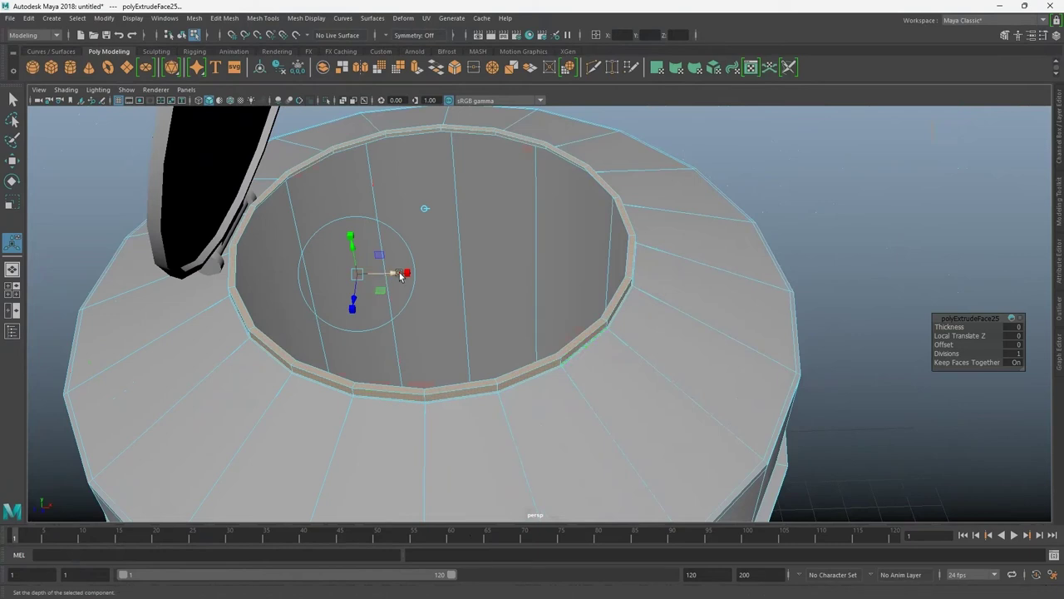
left_click_drag(356, 273, 357, 276)
key("ctrl+z")
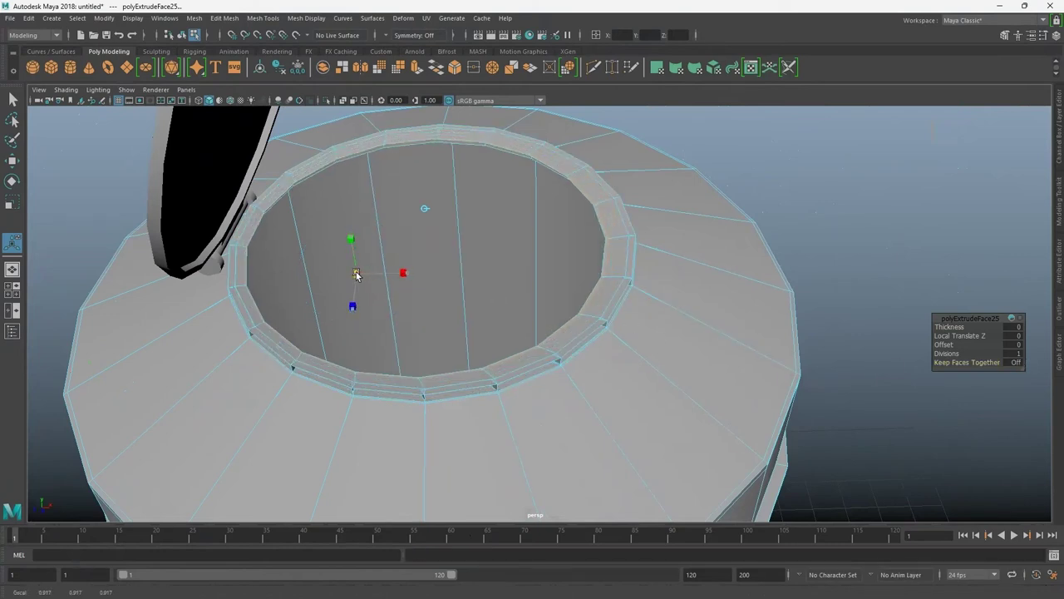
key("ctrl+z")
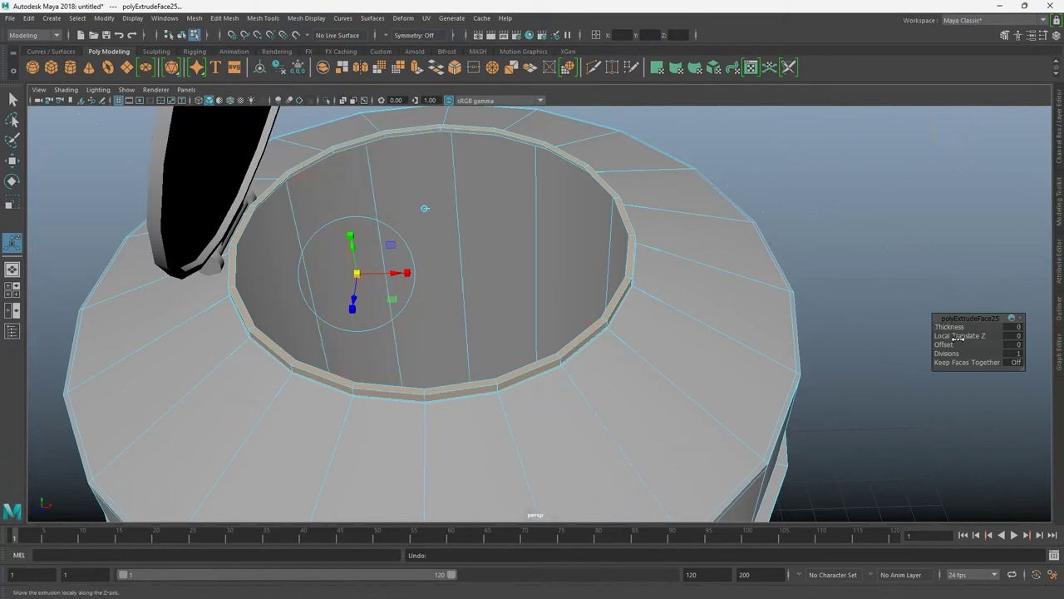
- Keep the opening extrusion flush at Local Translate Z 0 and return to selection
left_click(970, 335)
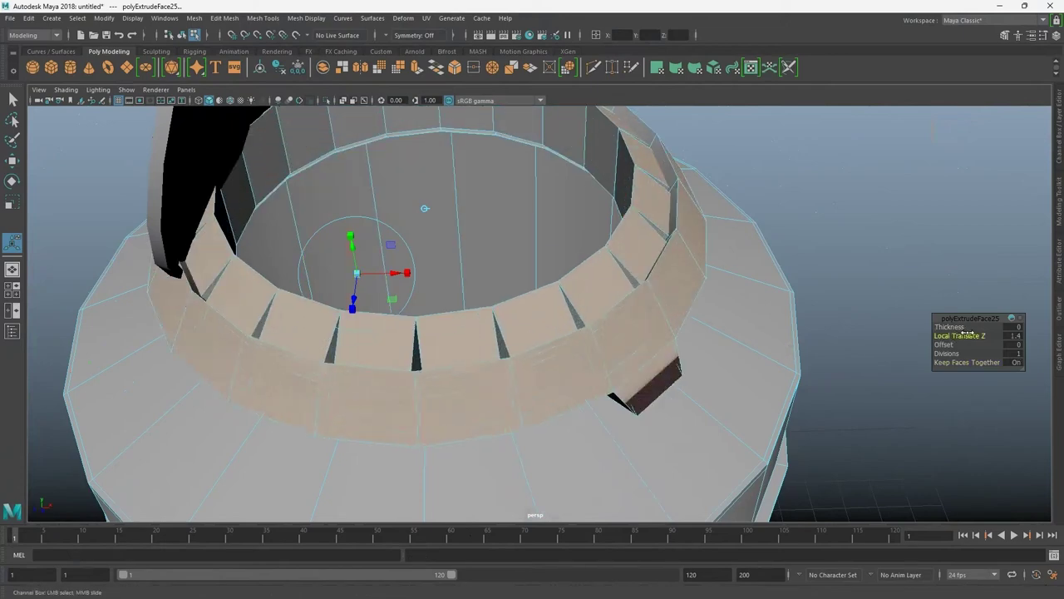
middle_click_drag(969, 335, 455, 484)
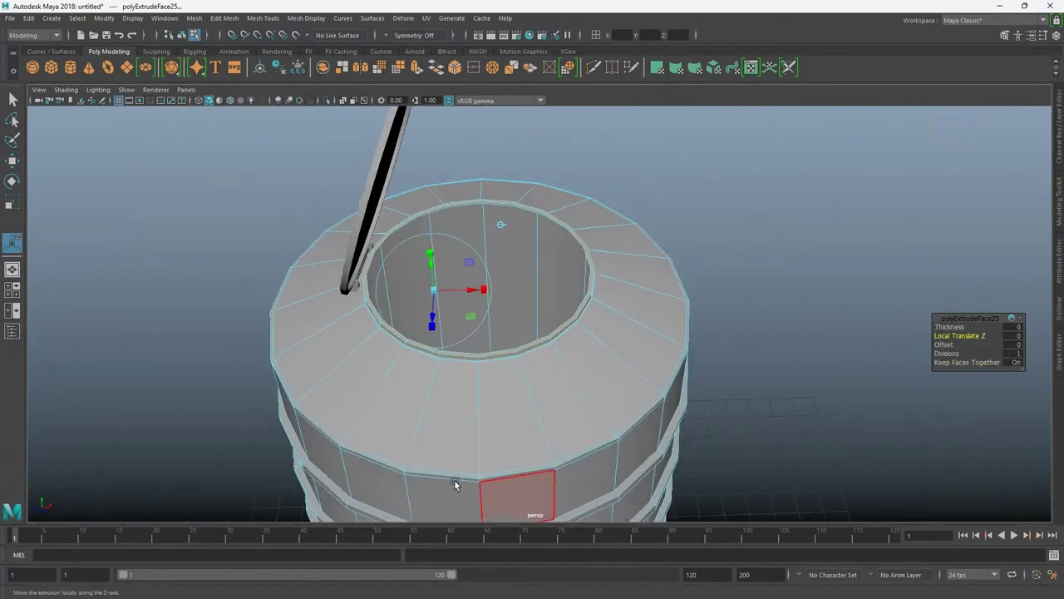
left_click_drag(454, 484, 261, 421, "alt")
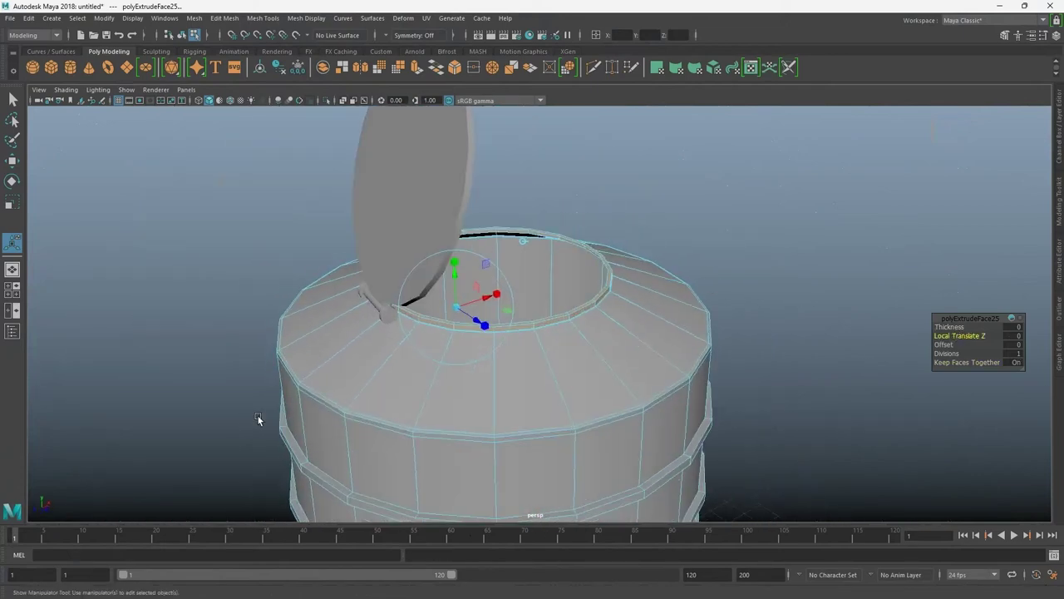
left_click_drag(497, 444, 527, 337, "alt")
middle_click_drag(523, 280, 388, 404)
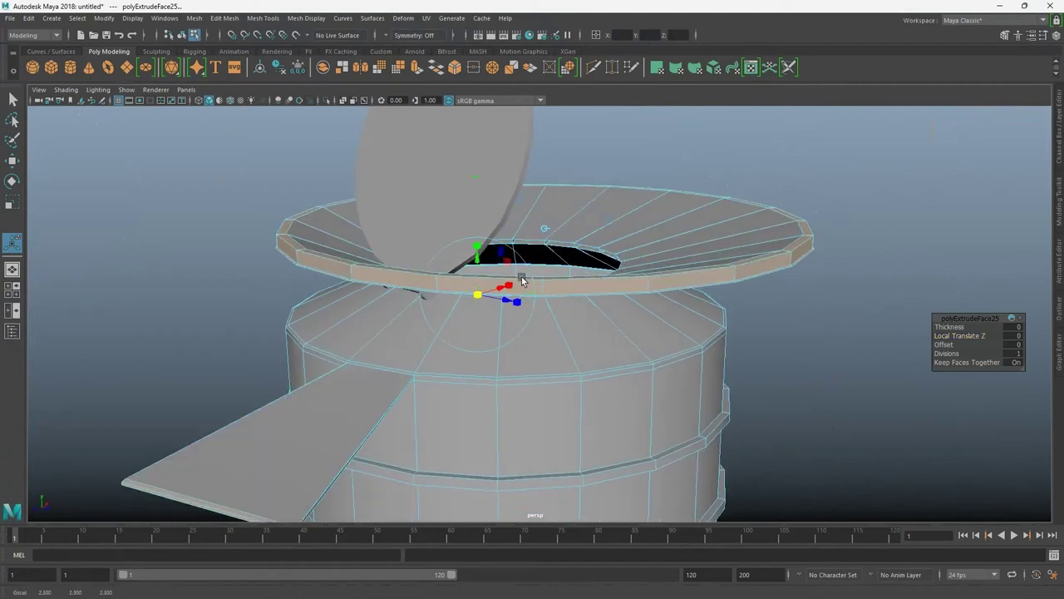
left_click_drag(257, 338, 491, 452)
mouse_move(557, 439)
left_mouse_down("alt")
mouse_move(158, 385)
mouse_move(577, 308)
left_mouse_up("alt")
scroll(577, 308, "up", 5)
left_click_drag(409, 332, 384, 185, "alt")
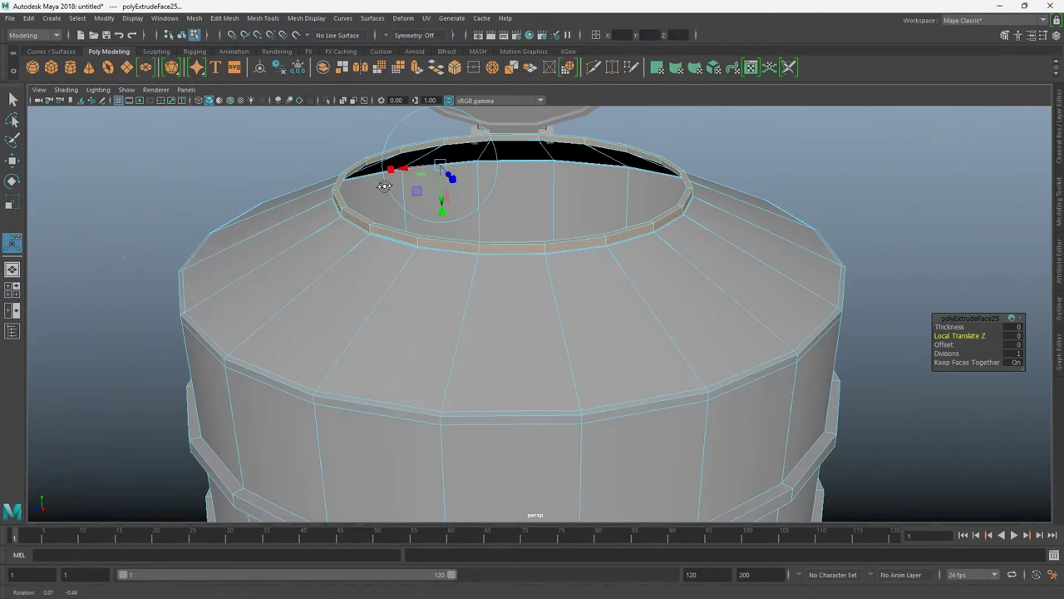
scroll(385, 186, "down", 5)
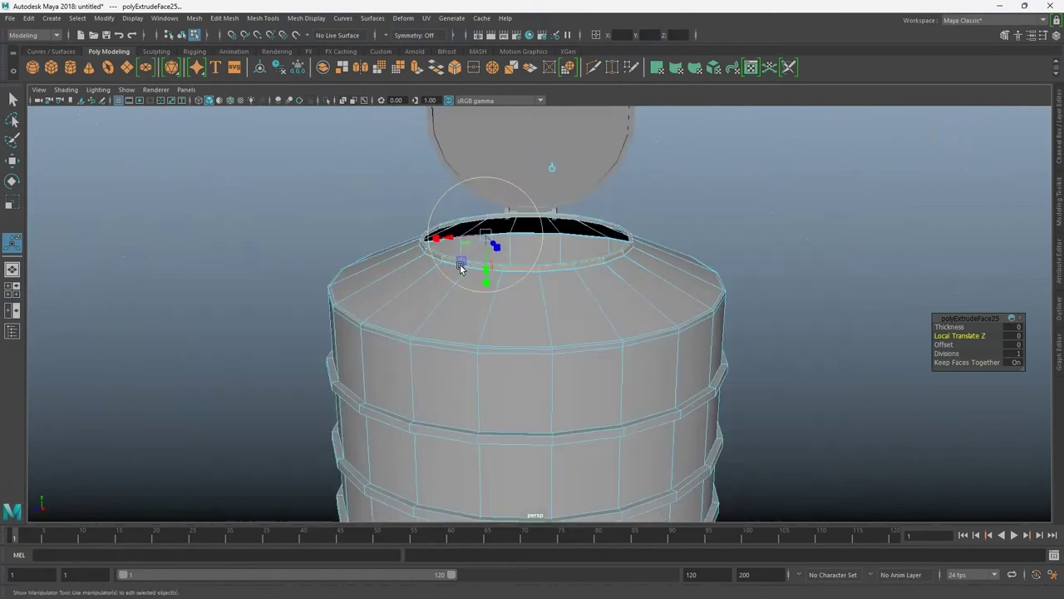
key("q")
key("F8")
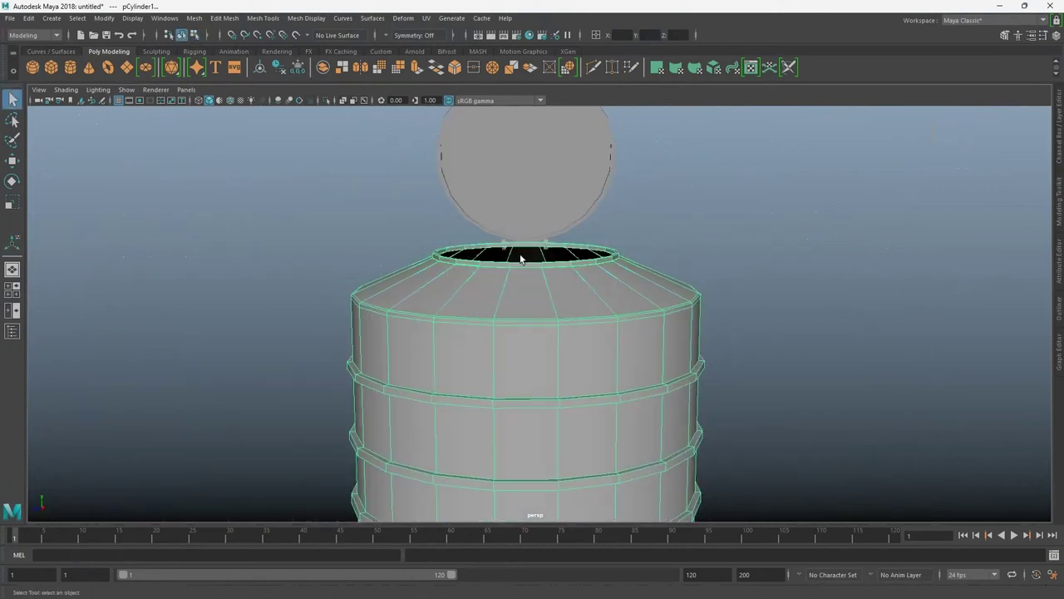
- Select the full ring of faces around the opening's inner wall
left_click_drag(357, 172, 679, 264)
left_click_drag(373, 187, 642, 266)
left_click_drag(225, 349, 447, 314)
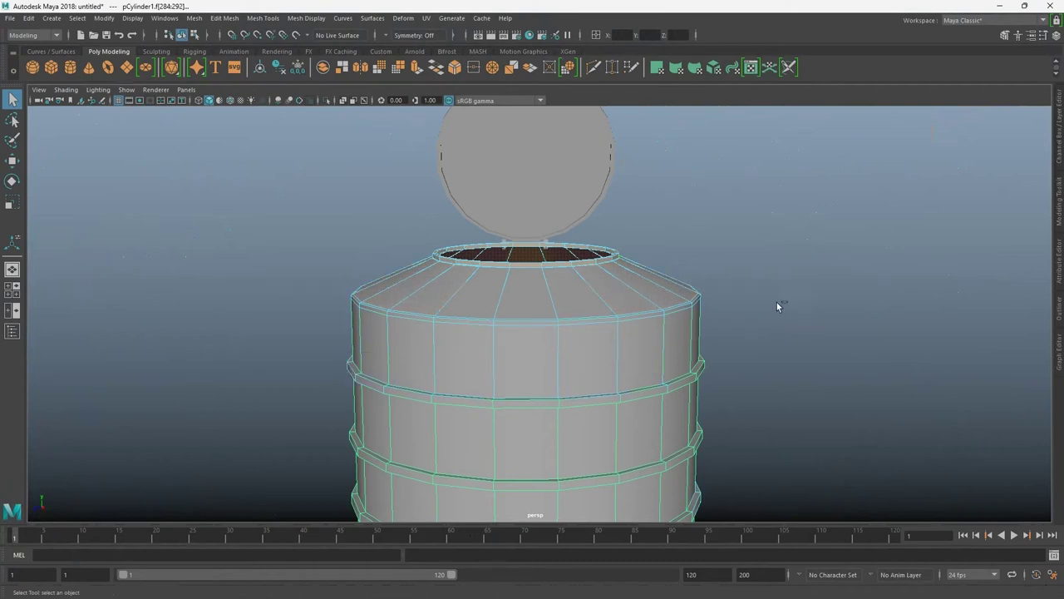
left_click_drag(570, 384, 607, 428, "alt")
mouse_move(433, 514)
left_mouse_down()
mouse_move(411, 283)
mouse_move(383, 240)
mouse_move(325, 428)
left_mouse_up()
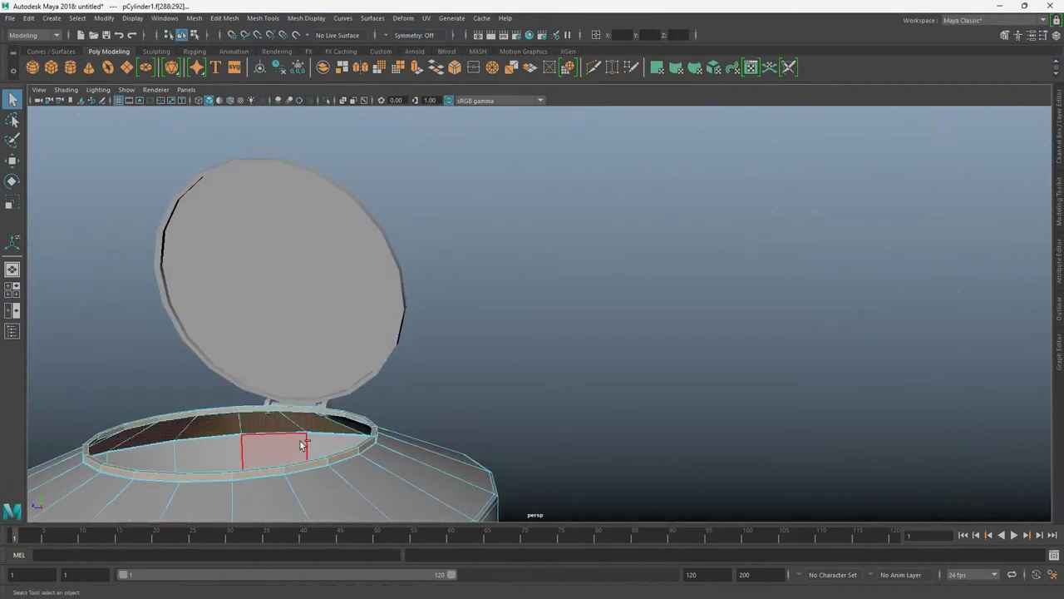
double_click(187, 441)
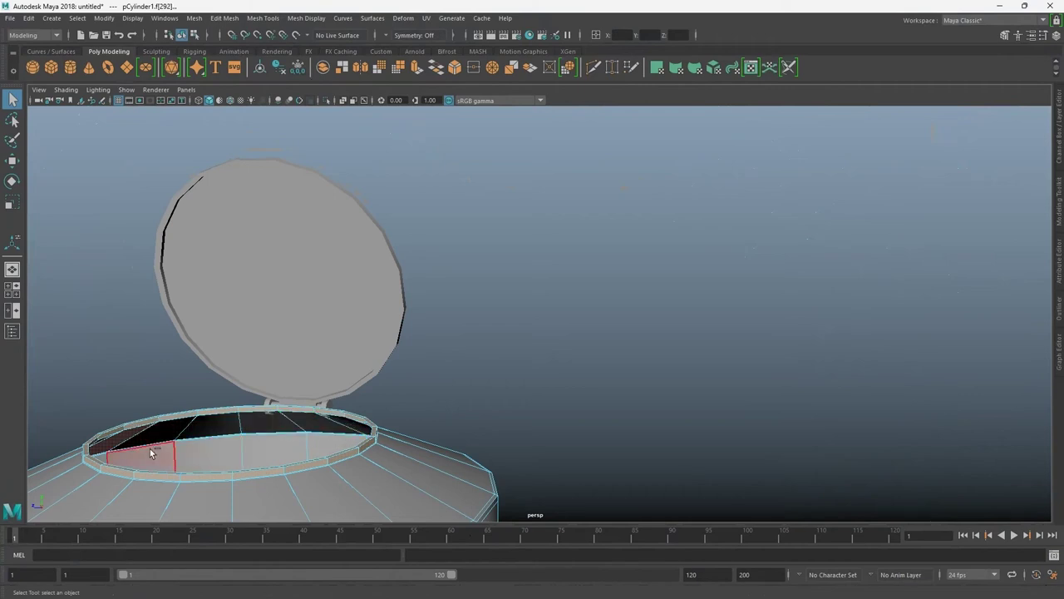
mouse_move(199, 449)
left_mouse_down("alt")
mouse_move(755, 423)
mouse_move(554, 494)
mouse_move(604, 366)
mouse_move(795, 358)
left_mouse_up("alt")
scroll(603, 363, "up", 5)
- Extrude the ring and scale it inward to about 0.642, then deselect
key("ctrl+e")
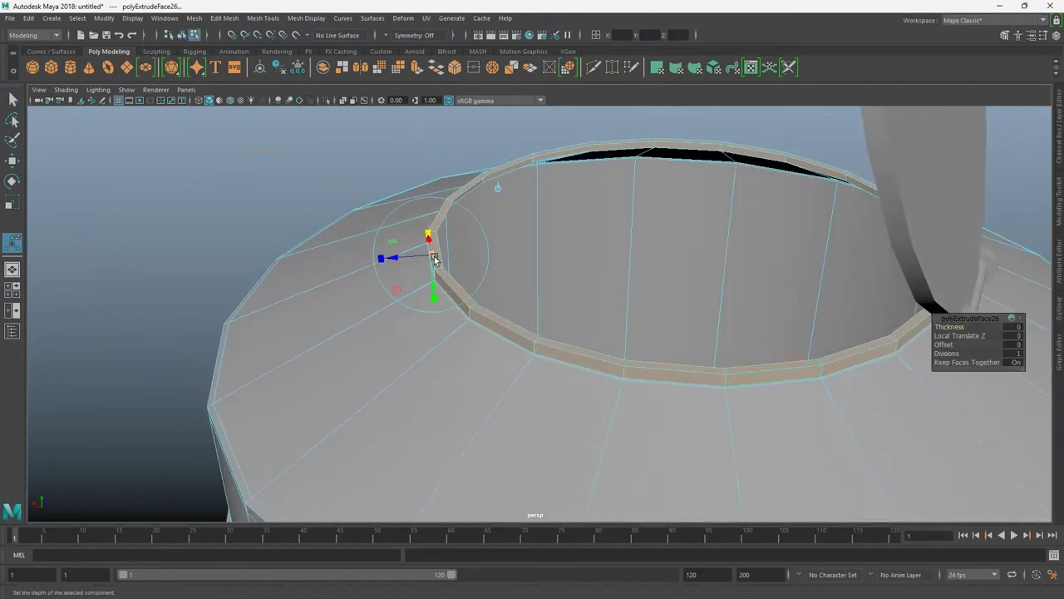
left_click_drag(431, 255, 422, 258)
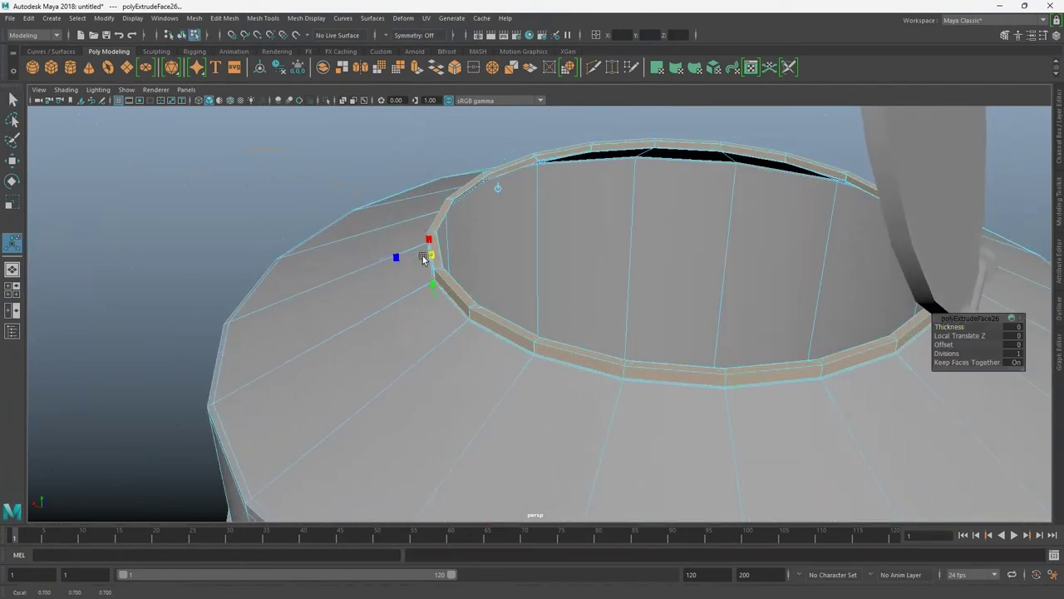
scroll(539, 328, "up", 3)
scroll(539, 328, "up", 3)
scroll(538, 329, "down", 3)
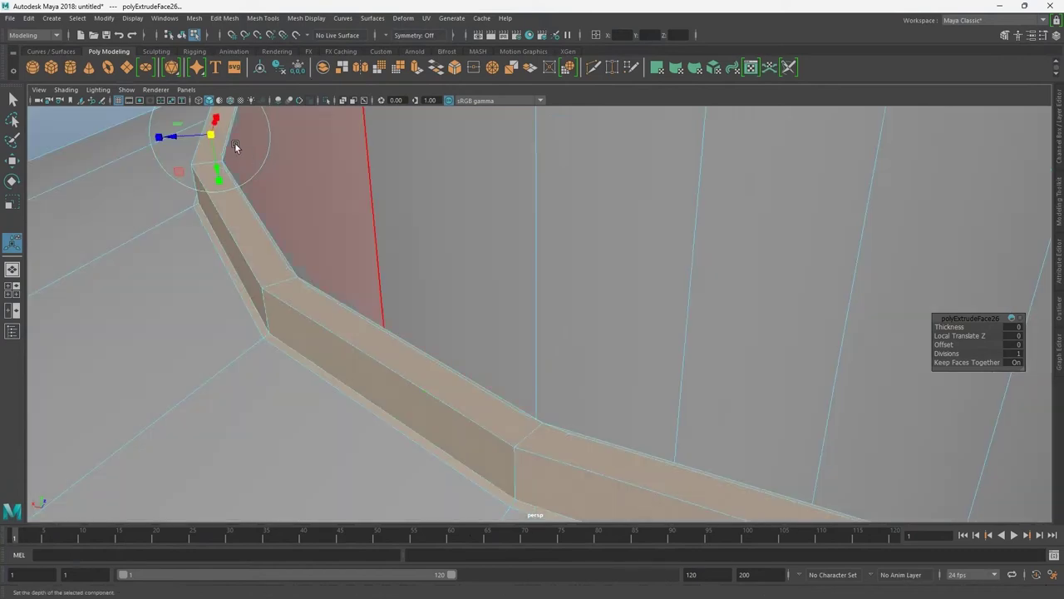
left_click_drag(235, 147, 182, 140)
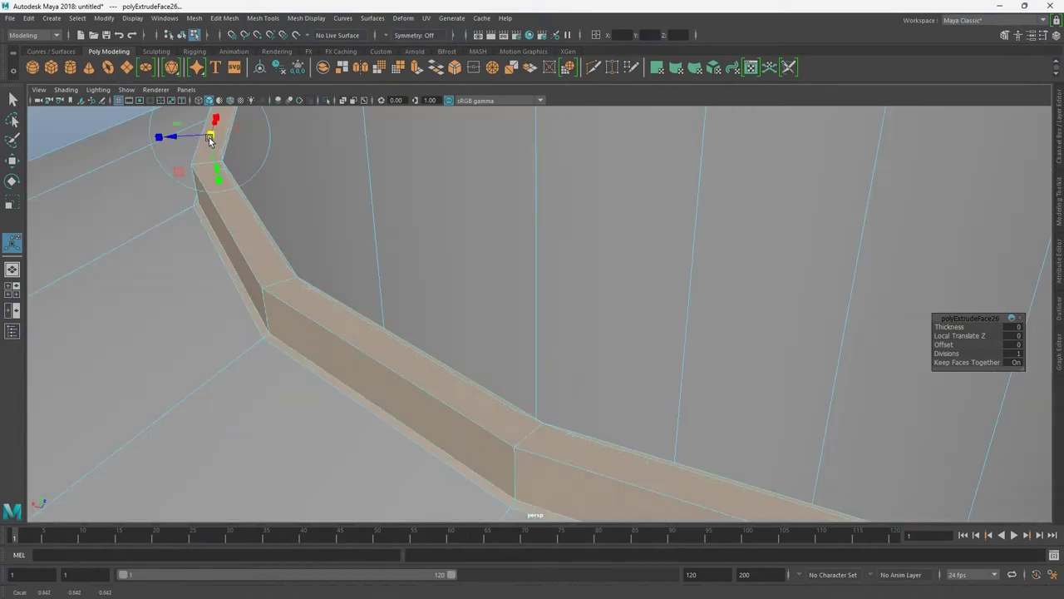
scroll(213, 124, "down", 5)
left_click(300, 207)
scroll(499, 416, "up", 5)
scroll(450, 451, "down", 5)
left_click_drag(451, 451, 732, 392, "alt")
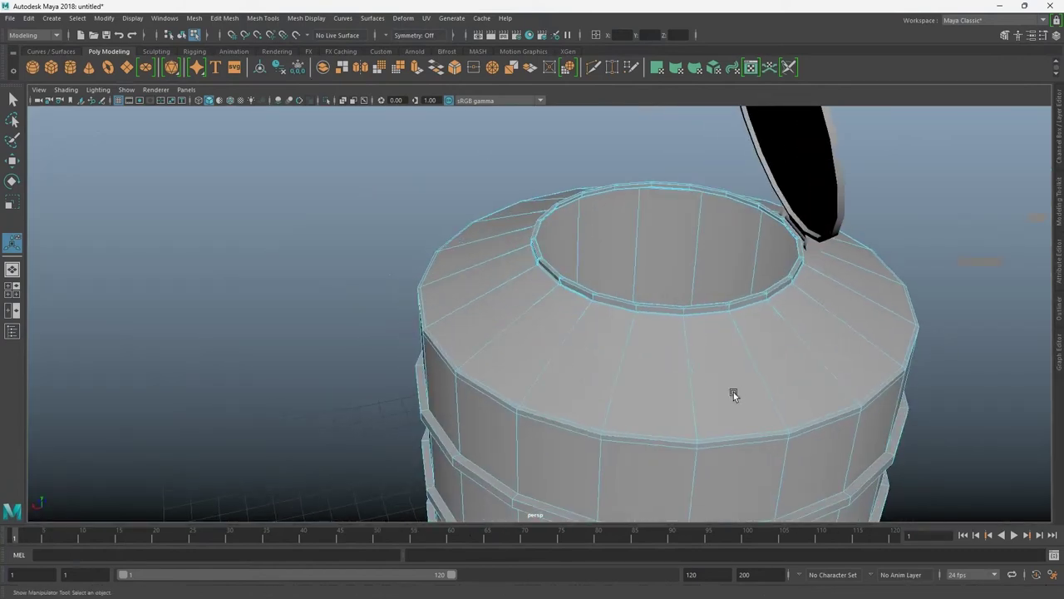
key("3")
key("1")
key("q")
key("F8")
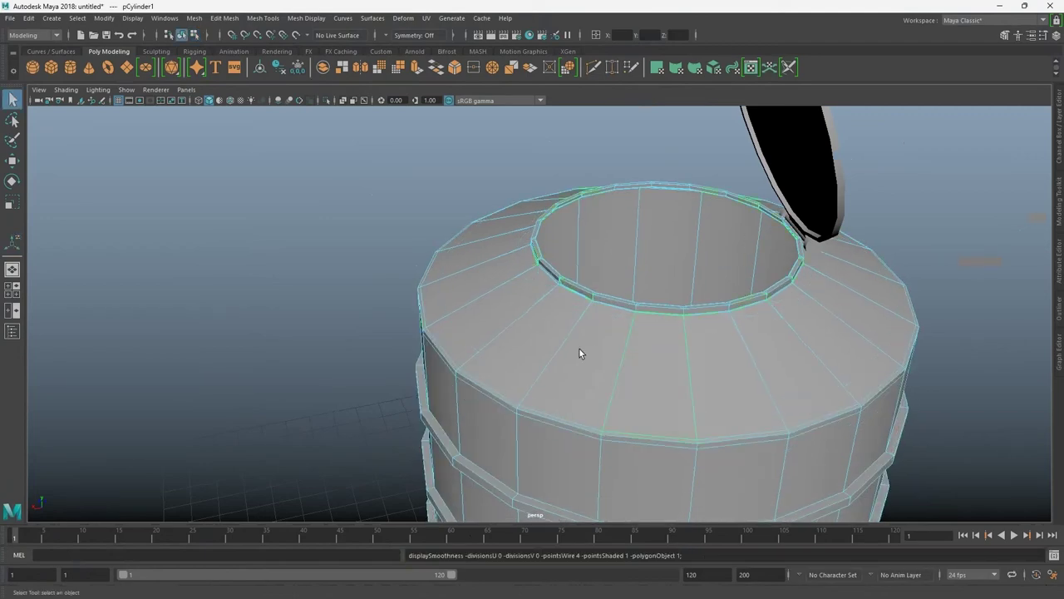
key("3")
scroll(608, 334, "down", 5)
left_click(422, 402)
scroll(622, 395, "up", 5)
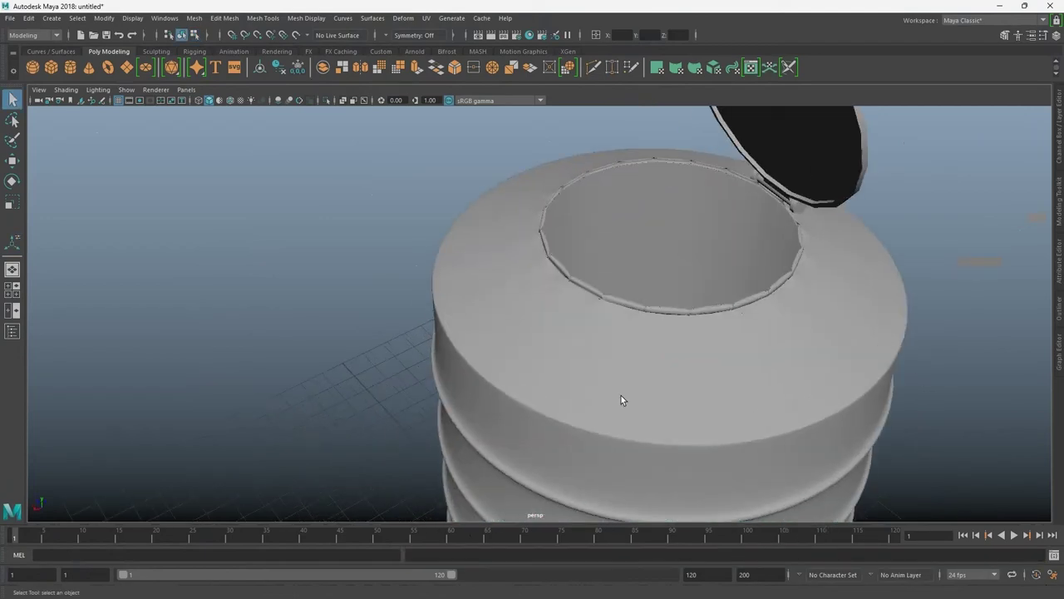
left_click_drag(621, 395, 956, 392, "alt")
key("ctrl+z")
key("1")
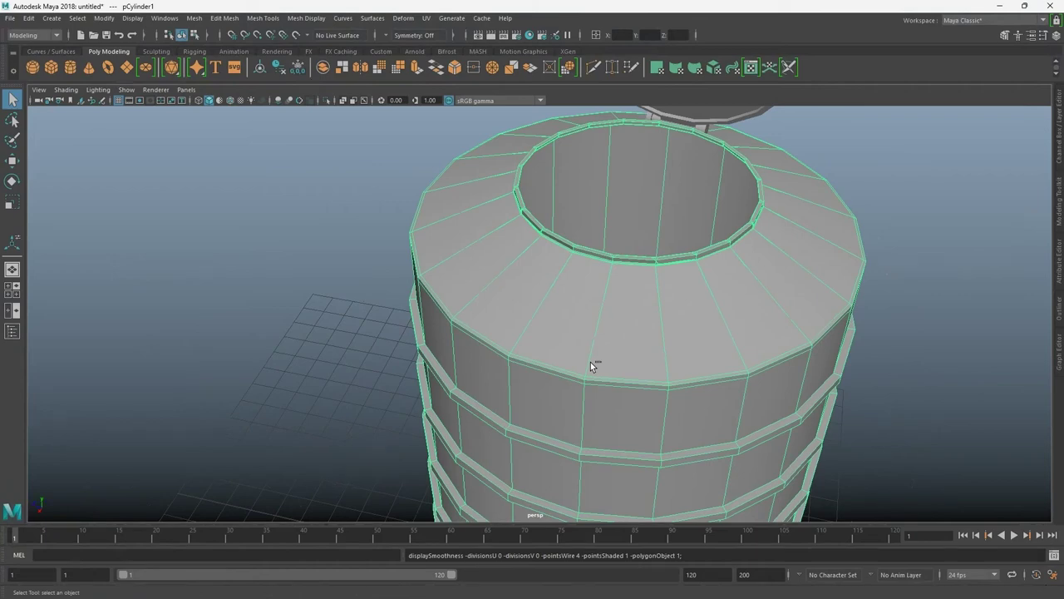
key("F11")
scroll(825, 323, "down", 4)
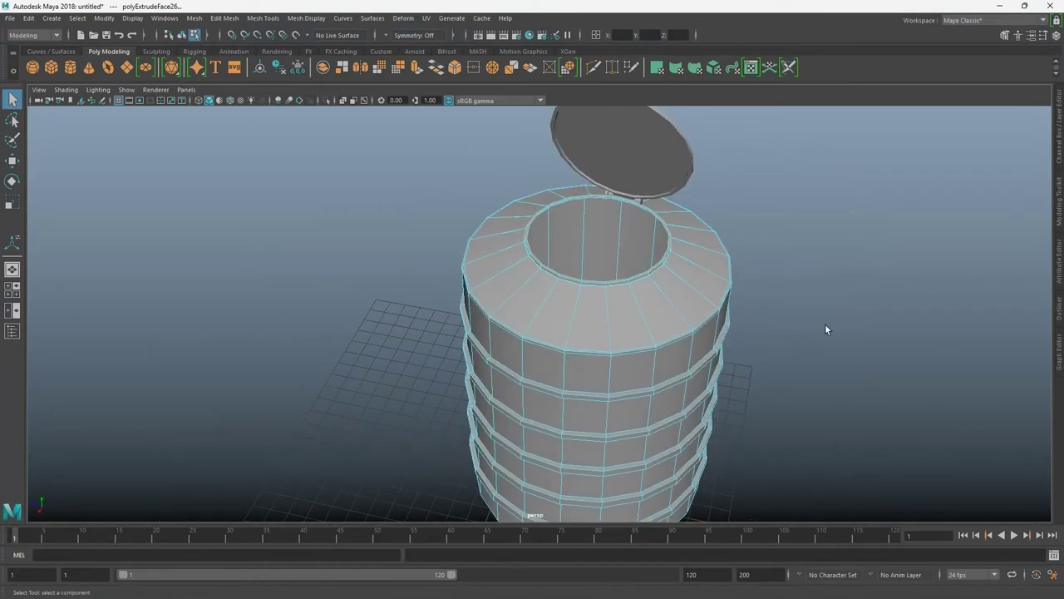
scroll(589, 332, "up", 4)
key("F8")
scroll(803, 335, "up", 2)
scroll(705, 361, "up", 2)
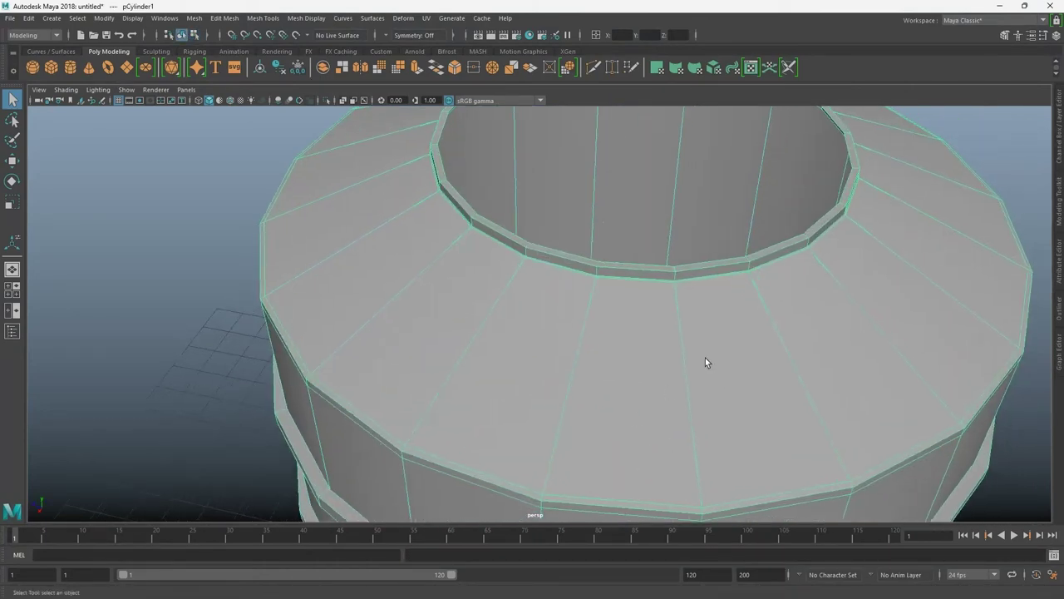
key("3")
key("1")
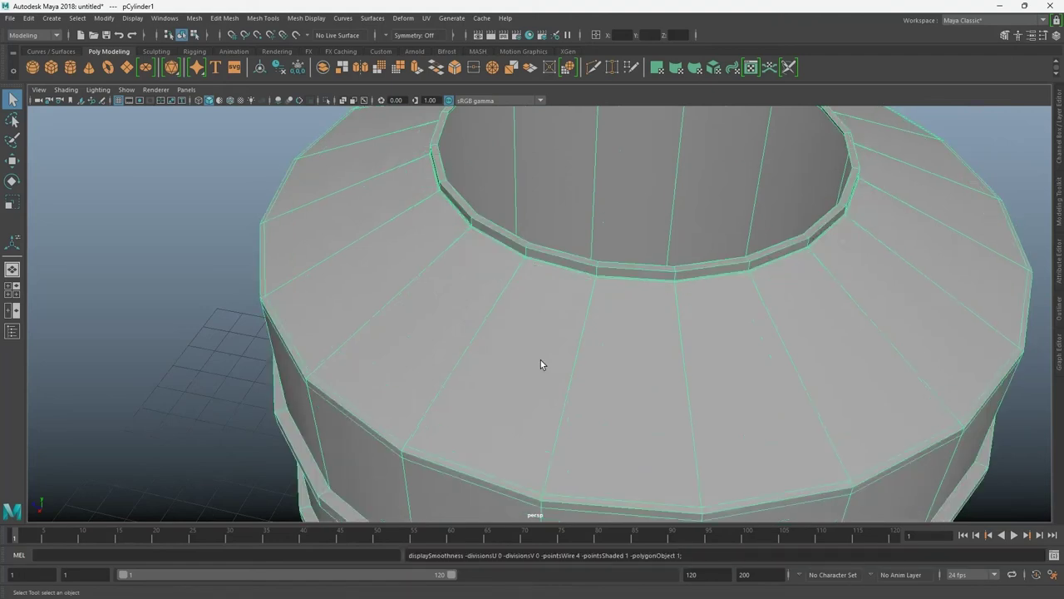
scroll(537, 274, "up", 5)
scroll(524, 272, "down", 3)
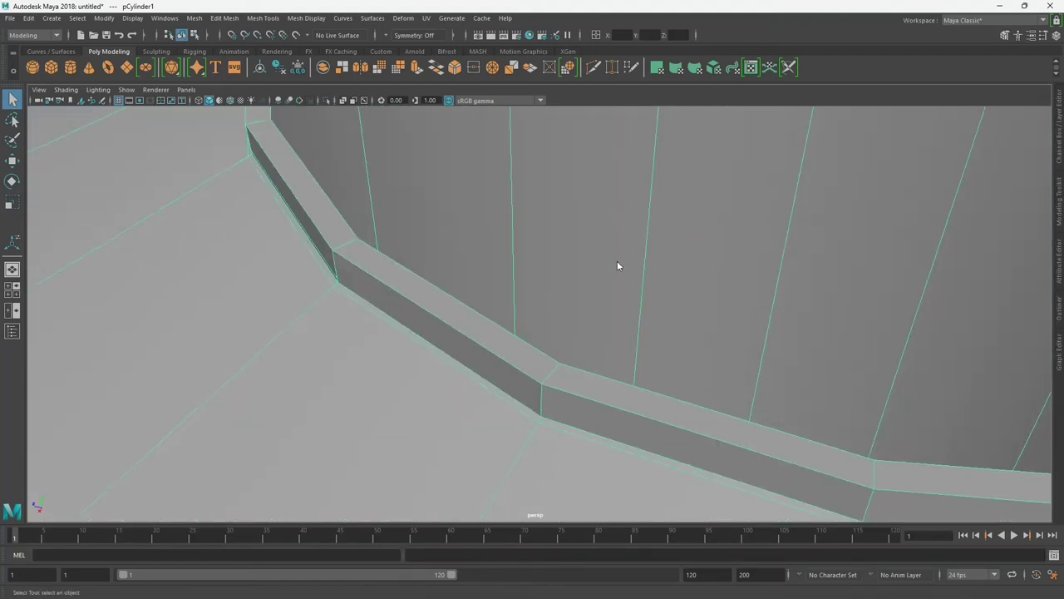
key("F8")
- Add support edge loops across the inner lip band of the tank opening
right_click_drag(521, 345, 553, 391, "shift")
left_click(541, 385)
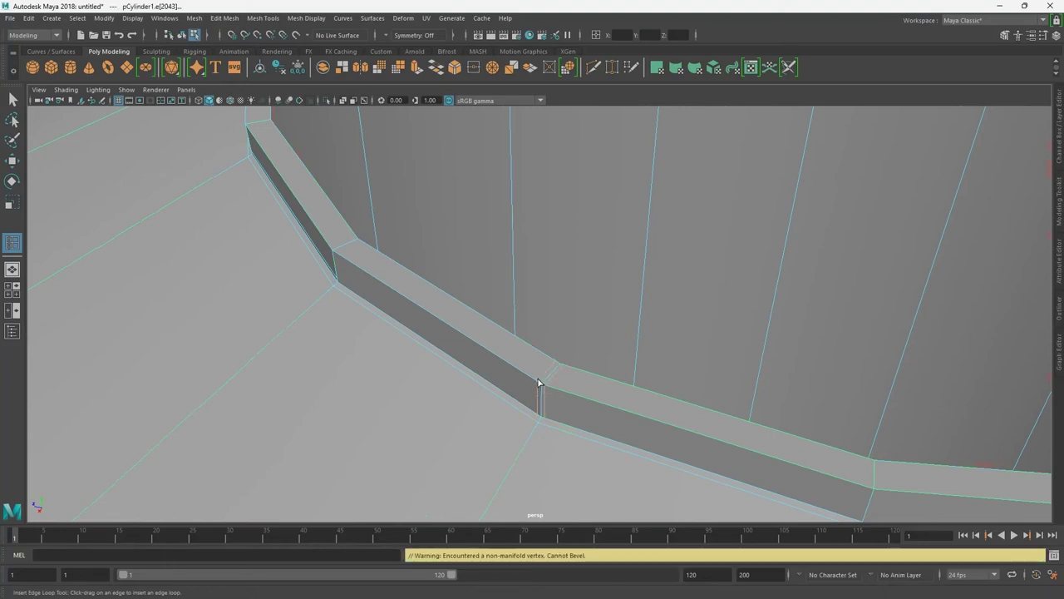
scroll(539, 382, "down", 3)
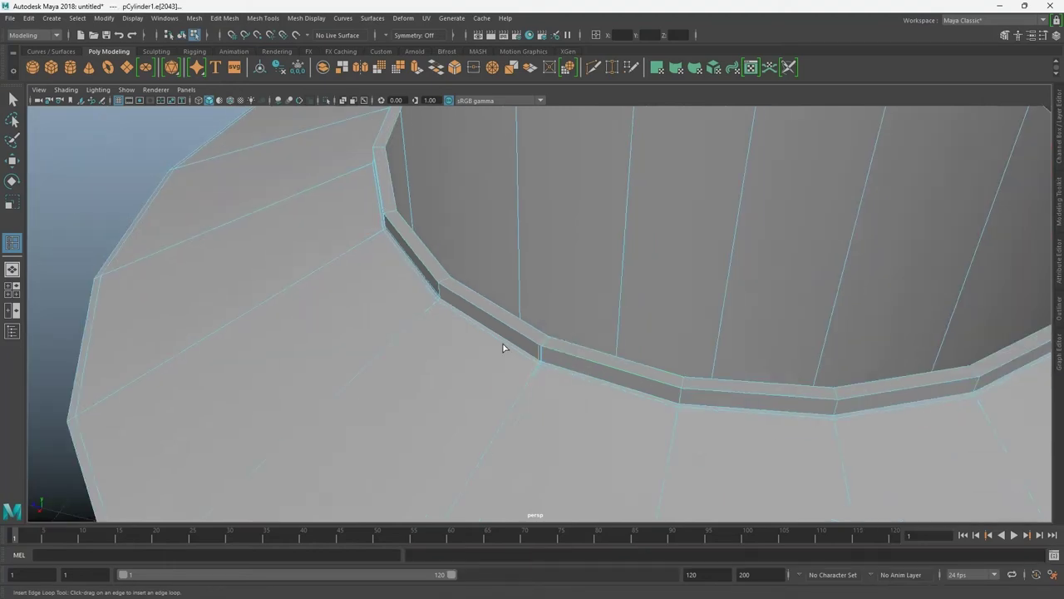
mouse_move(499, 349)
left_mouse_down("alt")
mouse_move(763, 432)
mouse_move(662, 230)
mouse_move(439, 382)
left_mouse_up("alt")
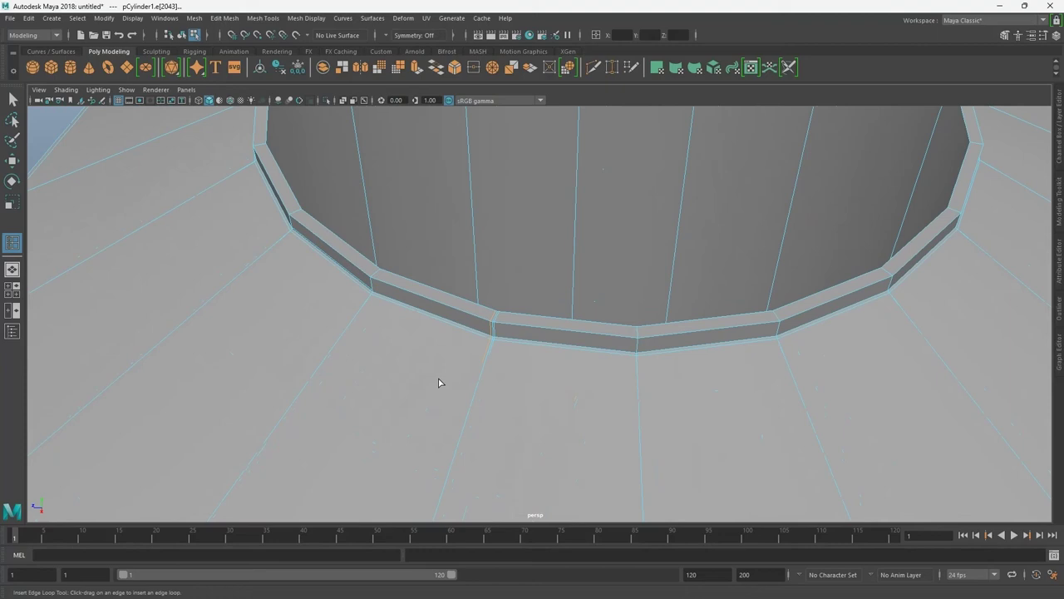
scroll(443, 366, "up", 3)
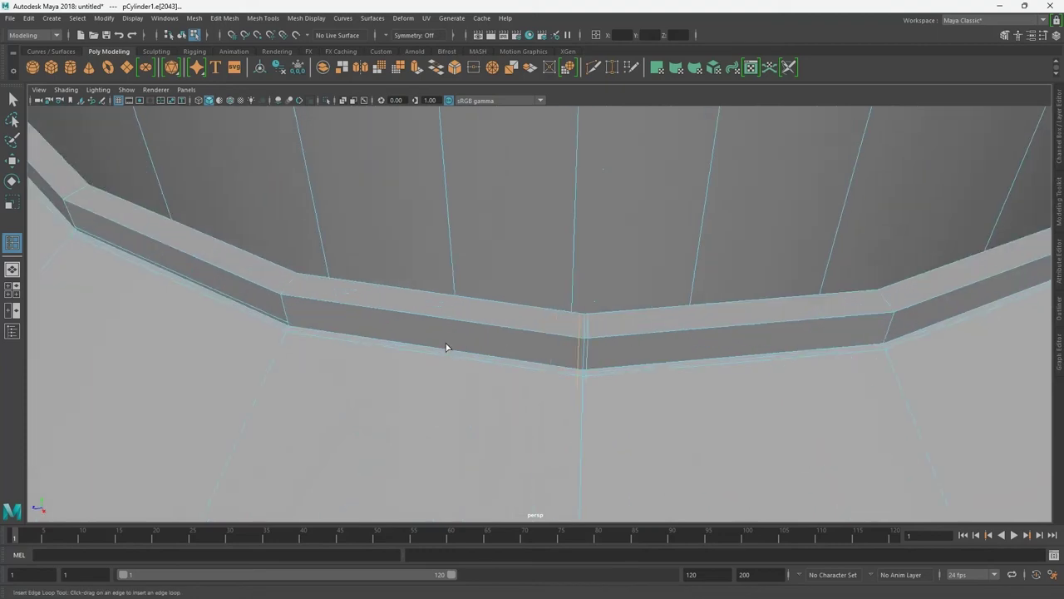
left_click_drag(275, 297, 532, 427, "alt")
left_click(527, 412)
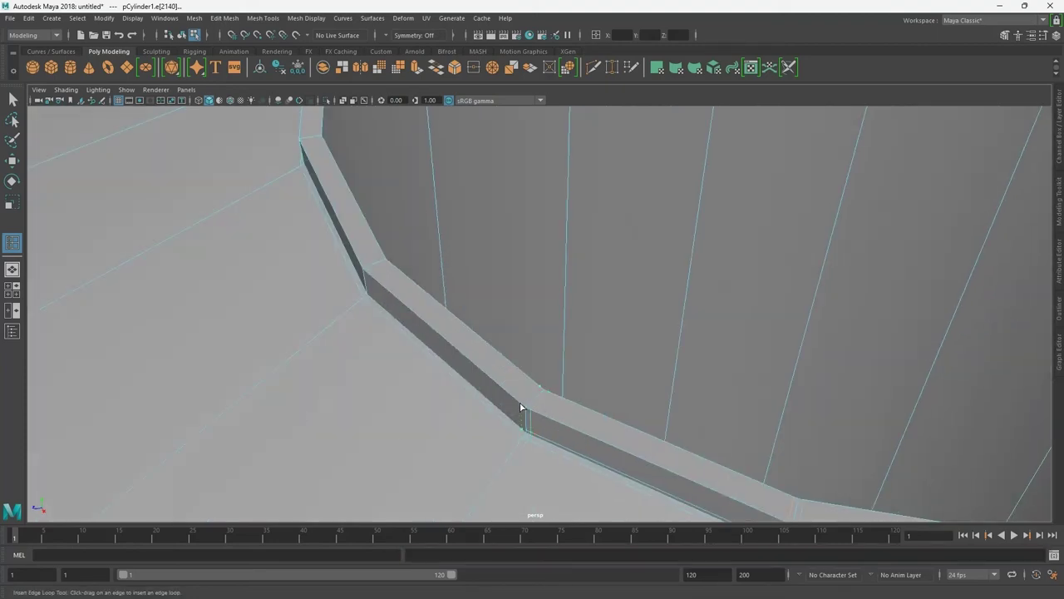
left_click(366, 274)
mouse_move(381, 274)
left_mouse_down("alt")
mouse_move(361, 264)
mouse_move(860, 419)
mouse_move(486, 383)
left_mouse_up("alt")
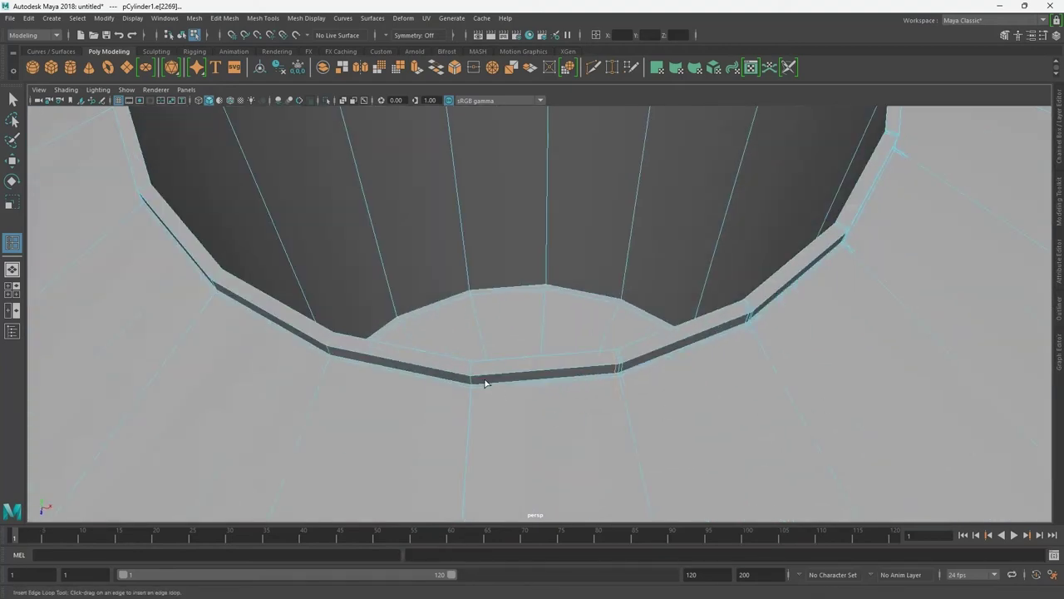
left_click(469, 376)
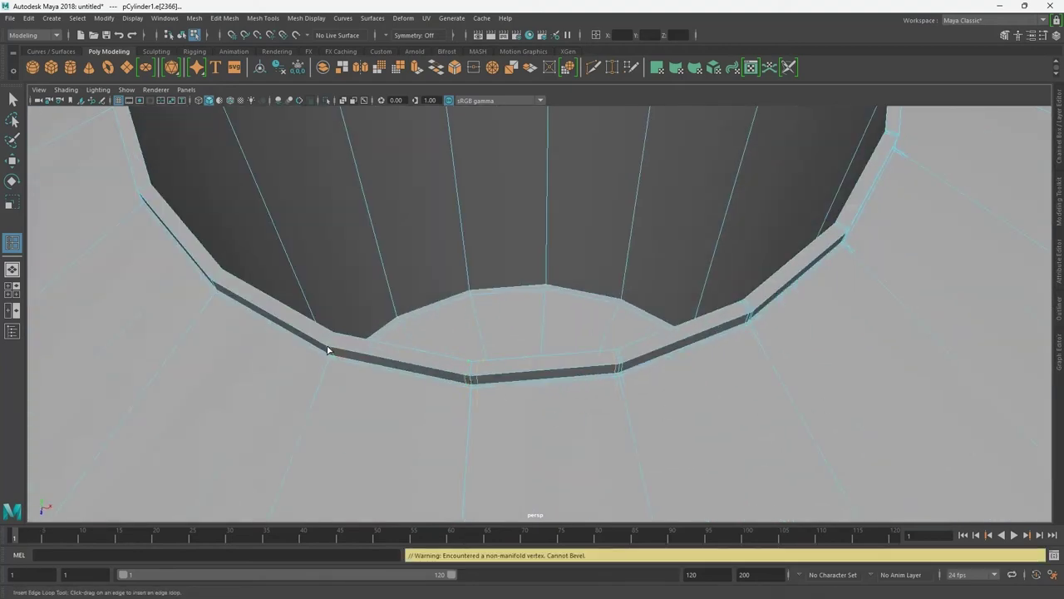
left_click(324, 347)
mouse_move(324, 348)
left_mouse_down("alt")
mouse_move(354, 385)
mouse_move(432, 403)
left_mouse_up("alt")
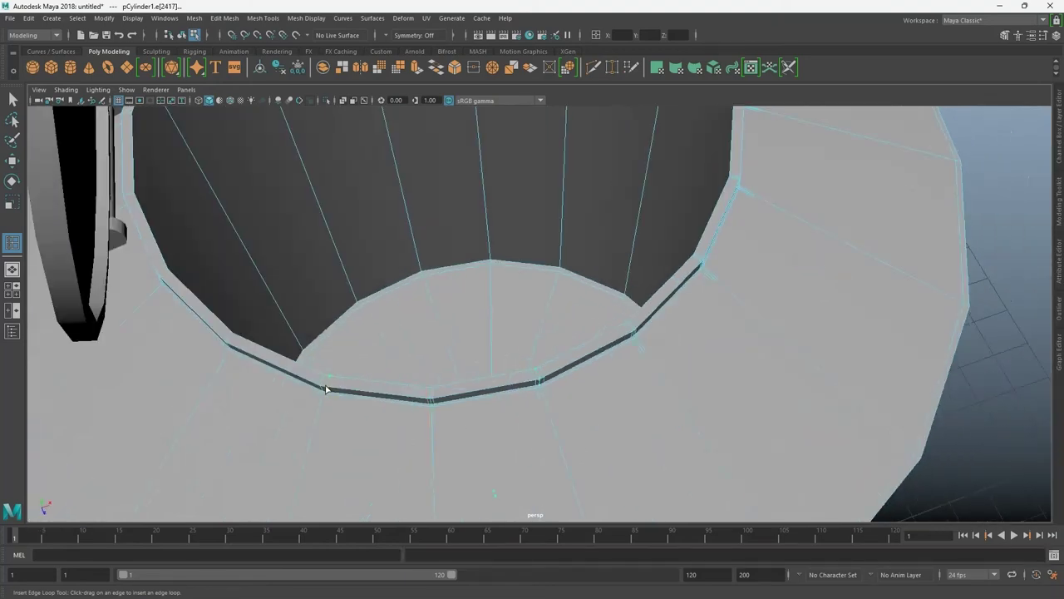
left_click(326, 389)
- Add more support loops on the rim near the hinge, undoing one misplaced loop
left_click(315, 387)
mouse_move(335, 407)
left_mouse_down("alt")
mouse_move(423, 375)
mouse_move(363, 342)
left_mouse_up("alt")
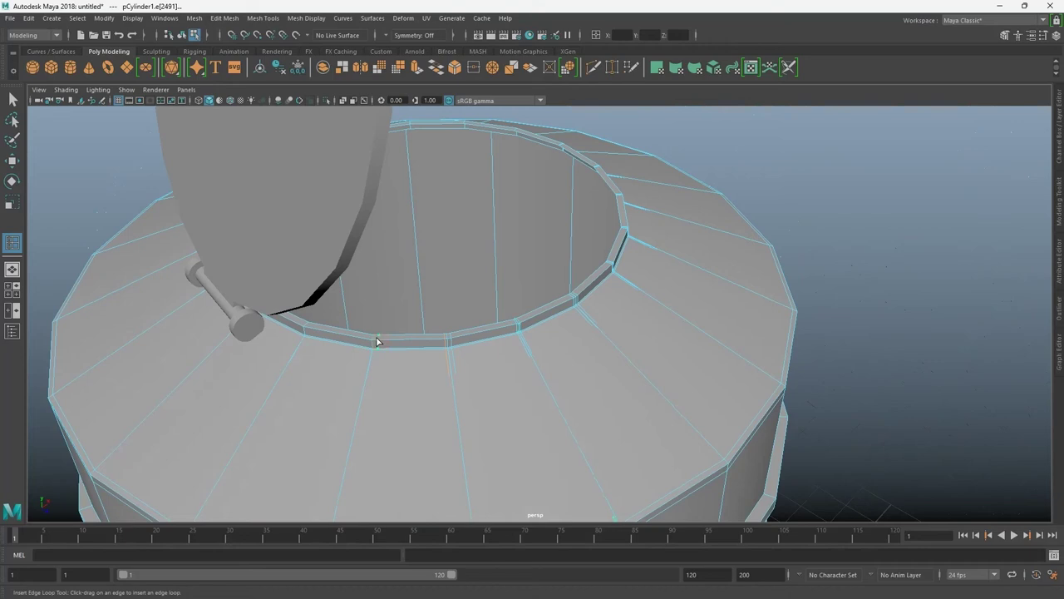
left_click(377, 340)
right_click_drag(346, 369, 388, 352, "alt")
left_click_drag(387, 351, 557, 333, "alt")
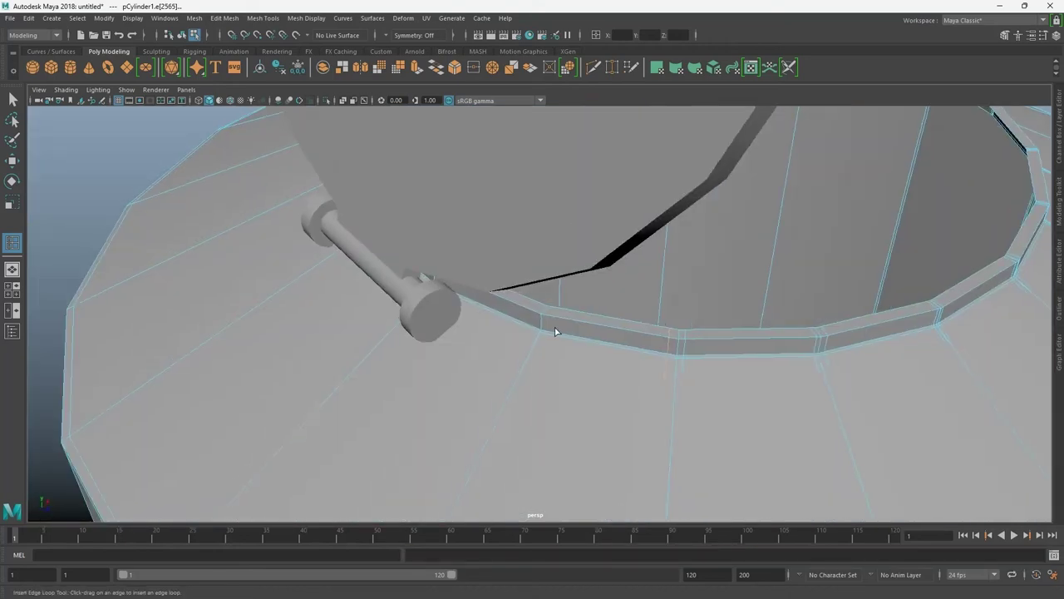
left_click(539, 314)
mouse_move(566, 349)
left_mouse_down("alt")
mouse_move(815, 357)
mouse_move(464, 174)
mouse_move(442, 205)
left_mouse_up("alt")
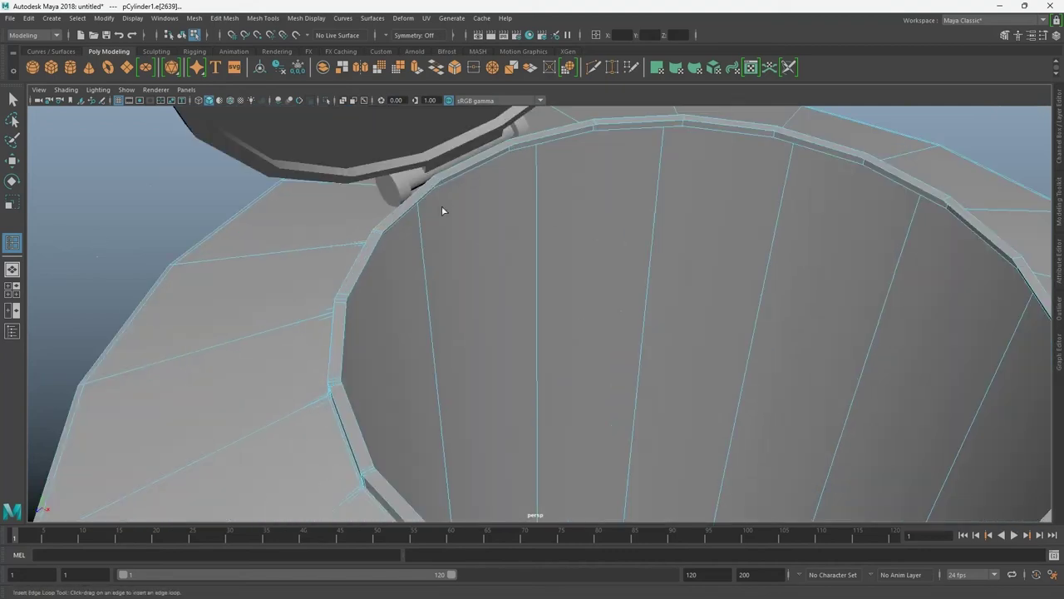
right_click_drag(442, 206, 514, 328, "alt")
left_click(439, 325)
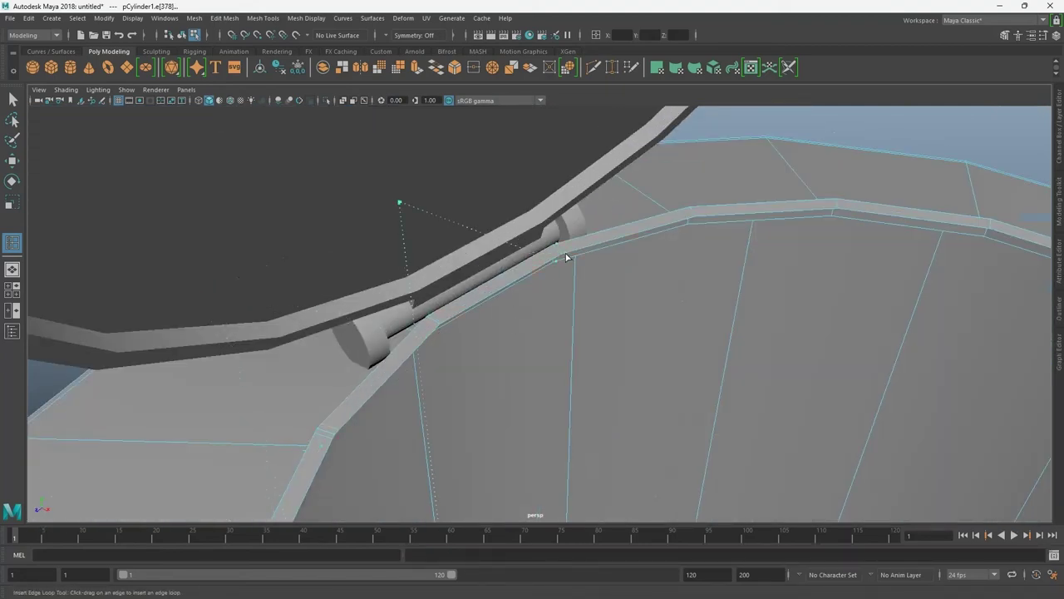
key("ctrl+z")
- Add support loops beside each wall edge all around the opening's rim
left_click(562, 258)
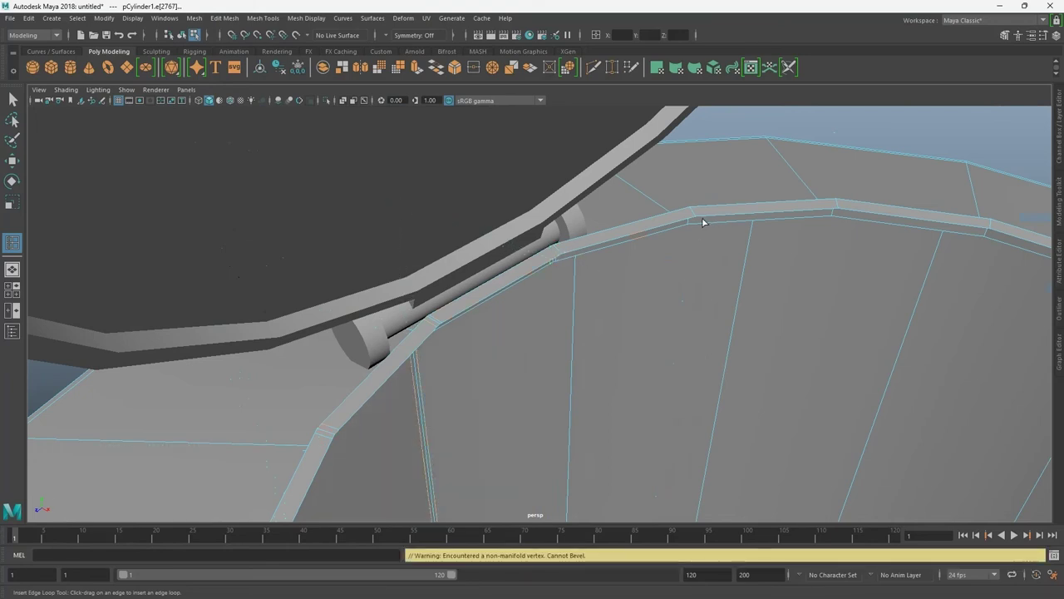
left_click(834, 209)
left_click(837, 216)
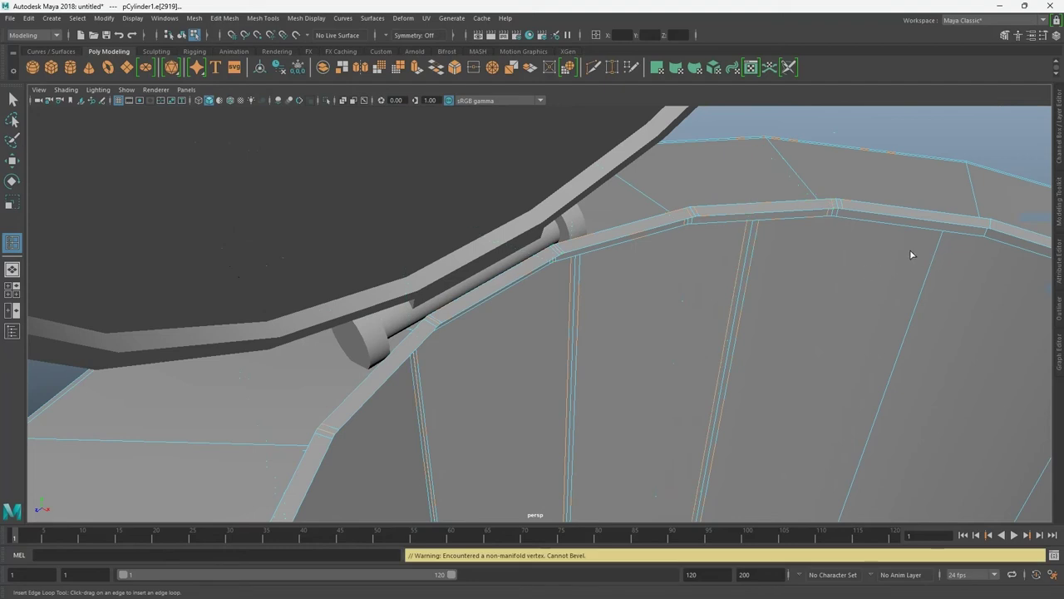
left_click_drag(909, 250, 488, 290, "alt")
left_click(509, 245)
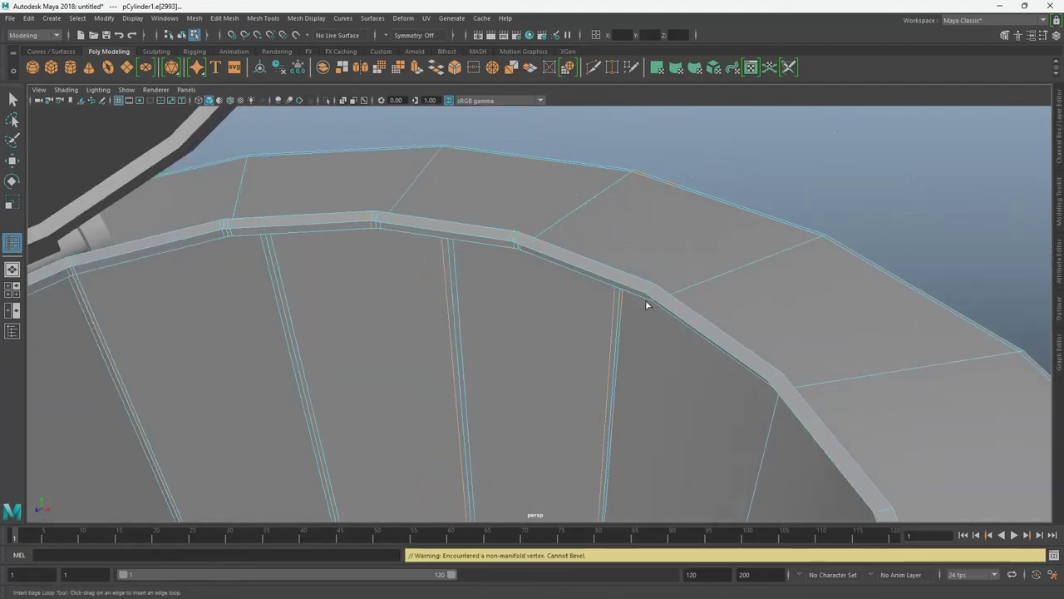
left_click(642, 296)
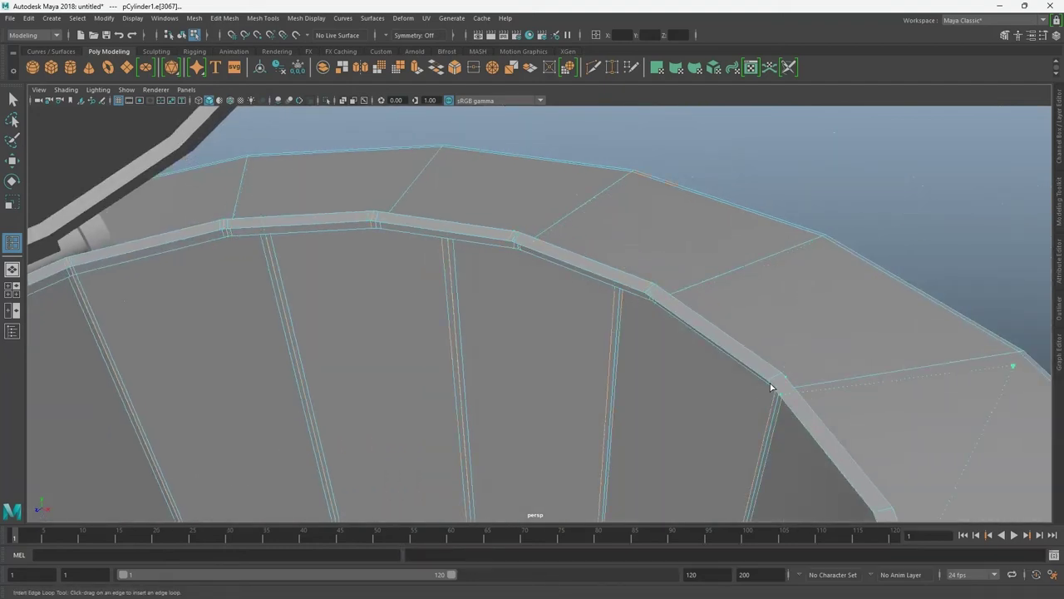
left_click(766, 382)
mouse_move(766, 382)
left_mouse_down("alt")
mouse_move(810, 420)
mouse_move(688, 314)
mouse_move(746, 352)
mouse_move(440, 452)
mouse_move(611, 285)
mouse_move(651, 384)
left_mouse_up("alt")
left_click(689, 303)
left_click(572, 430)
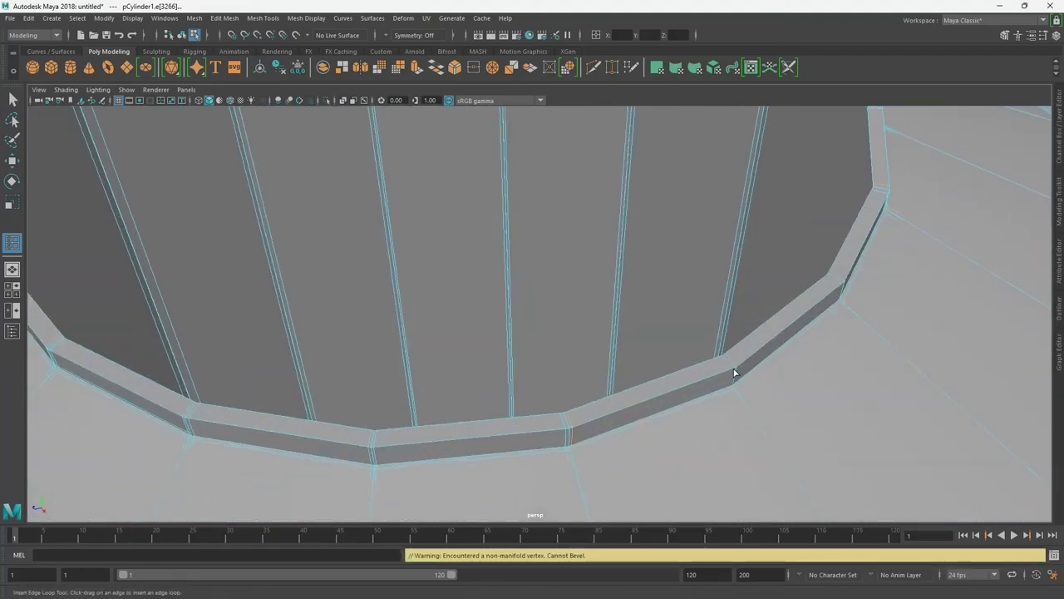
left_click(736, 371)
left_click(845, 289)
left_click(844, 286)
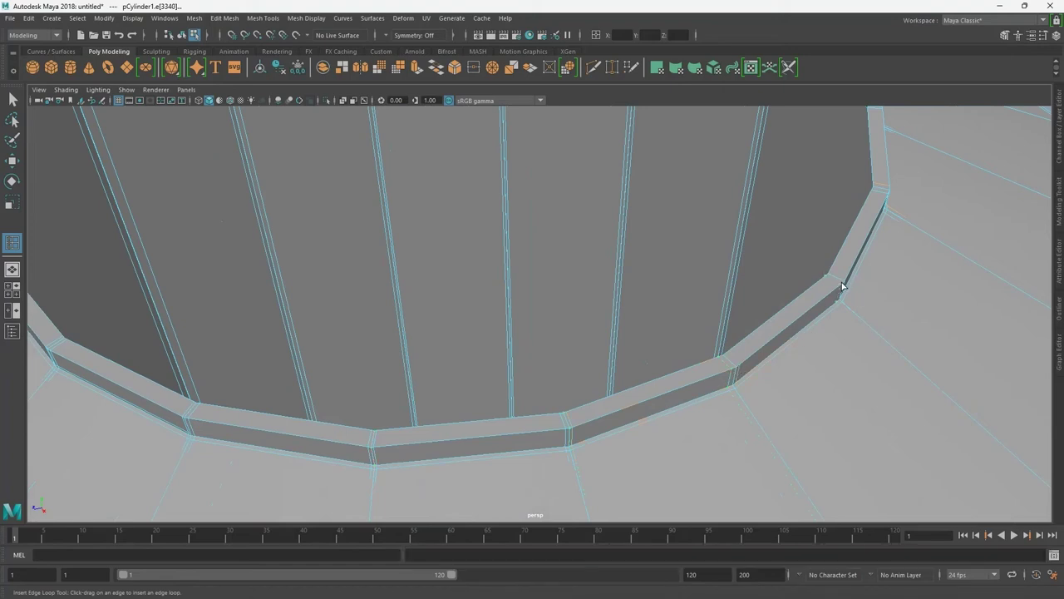
left_click(875, 223)
scroll(905, 264, "down", 5)
left_click_drag(905, 264, 473, 301, "alt")
- Preview the tank rim smoothed, then return to the faceted display
key("w")
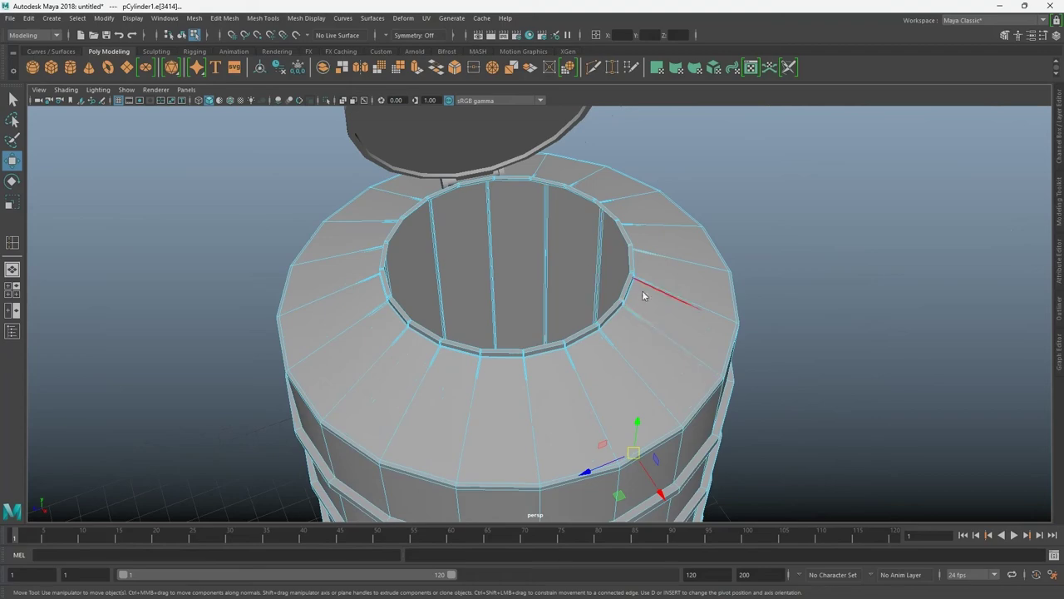
key("F8")
key("3")
left_click(824, 239)
mouse_move(824, 239)
left_mouse_down("alt")
mouse_move(335, 370)
mouse_move(971, 244)
mouse_move(649, 382)
mouse_move(103, 383)
left_mouse_up("alt")
scroll(616, 348, "up", 3)
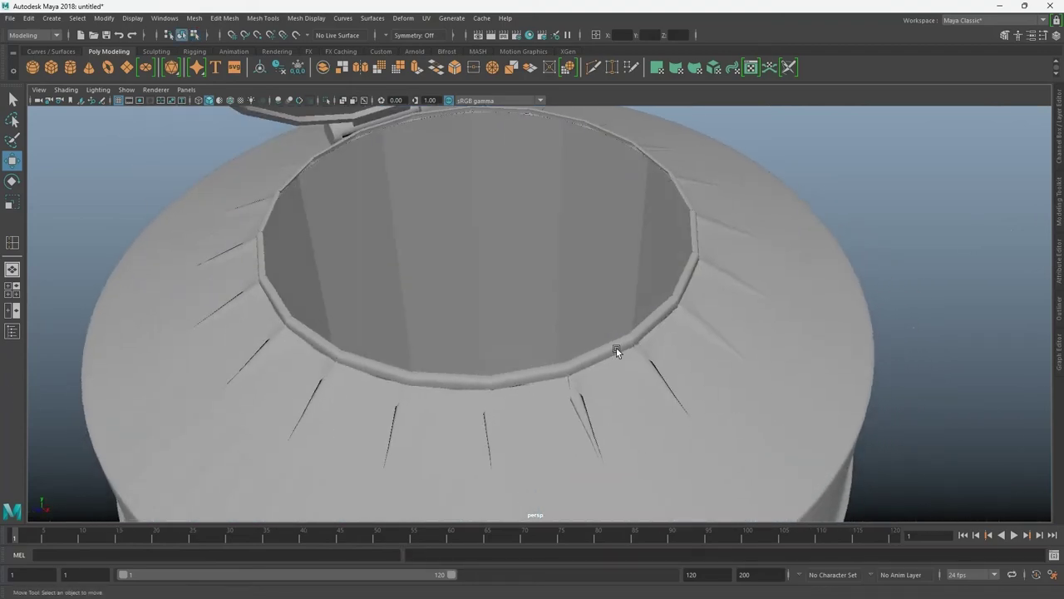
left_click(616, 347)
key("1")
- Select the lid disc and zoom in on its hinge pin
mouse_move(616, 347)
left_mouse_down("alt")
mouse_move(636, 375)
mouse_move(410, 155)
mouse_move(570, 249)
mouse_move(441, 255)
left_mouse_up("alt")
scroll(449, 200, "down", 5)
left_click(441, 254)
scroll(410, 366, "up", 5)
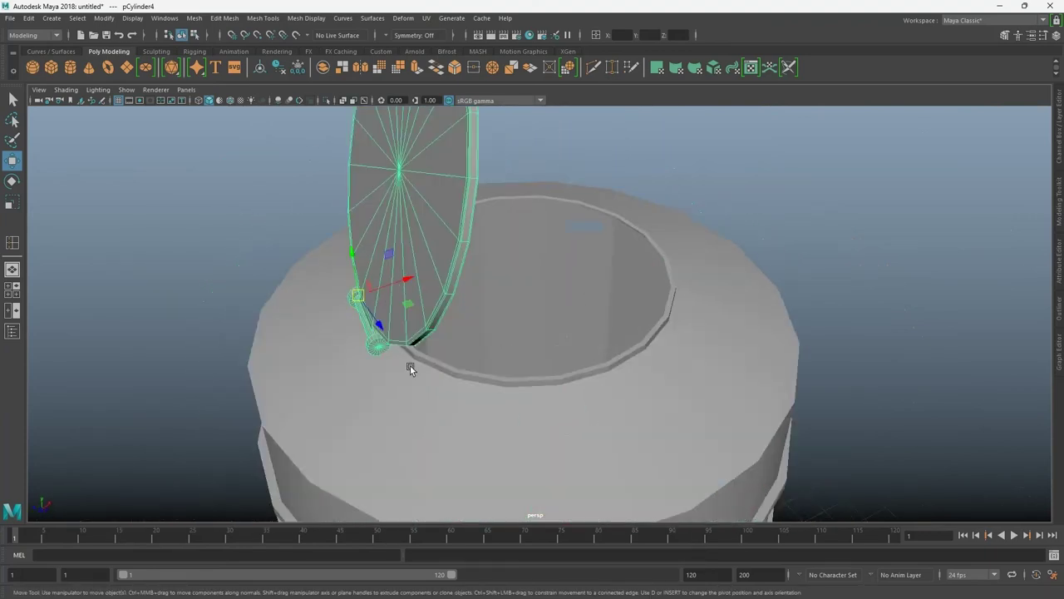
mouse_move(410, 366)
left_mouse_down("alt")
mouse_move(820, 356)
mouse_move(594, 420)
left_mouse_up("alt")
scroll(541, 365, "down", 3)
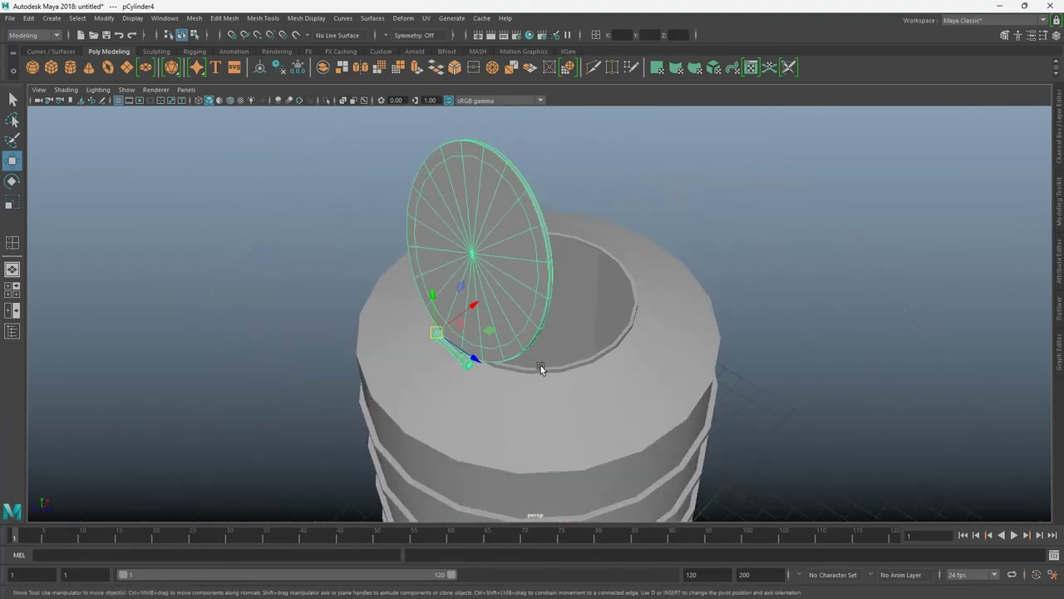
mouse_move(540, 365)
left_mouse_down("alt")
mouse_move(342, 334)
mouse_move(669, 229)
mouse_move(777, 167)
mouse_move(715, 224)
left_mouse_up("alt")
scroll(343, 333, "up", 4)
scroll(716, 224, "up", 2)
scroll(316, 408, "up", 3)
scroll(723, 245, "up", 2)
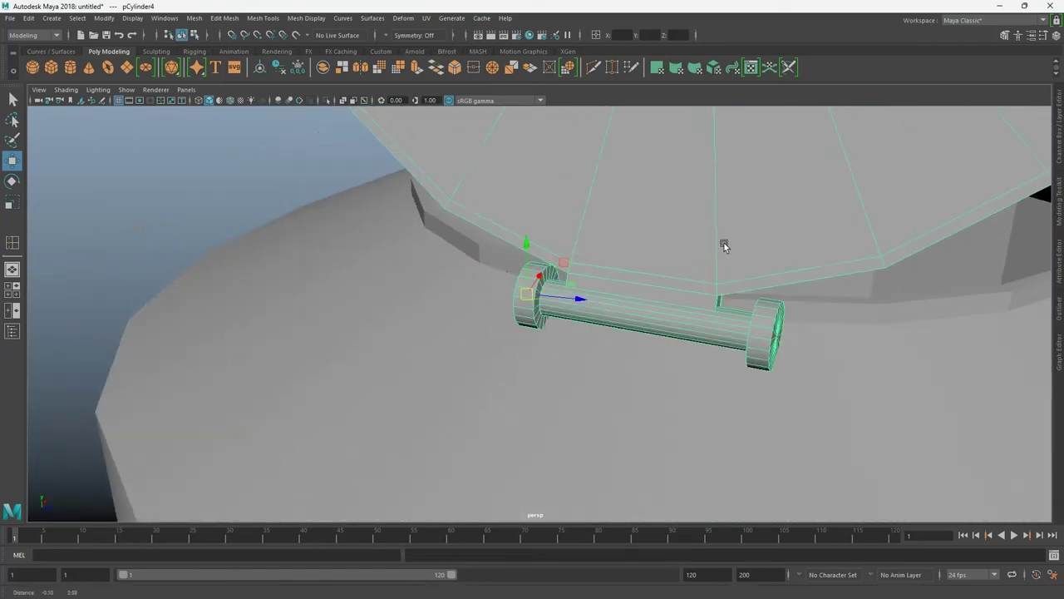
scroll(629, 343, "up", 3)
- Add holding edge loops along the lid's hinge pin near its end cap
key("y")
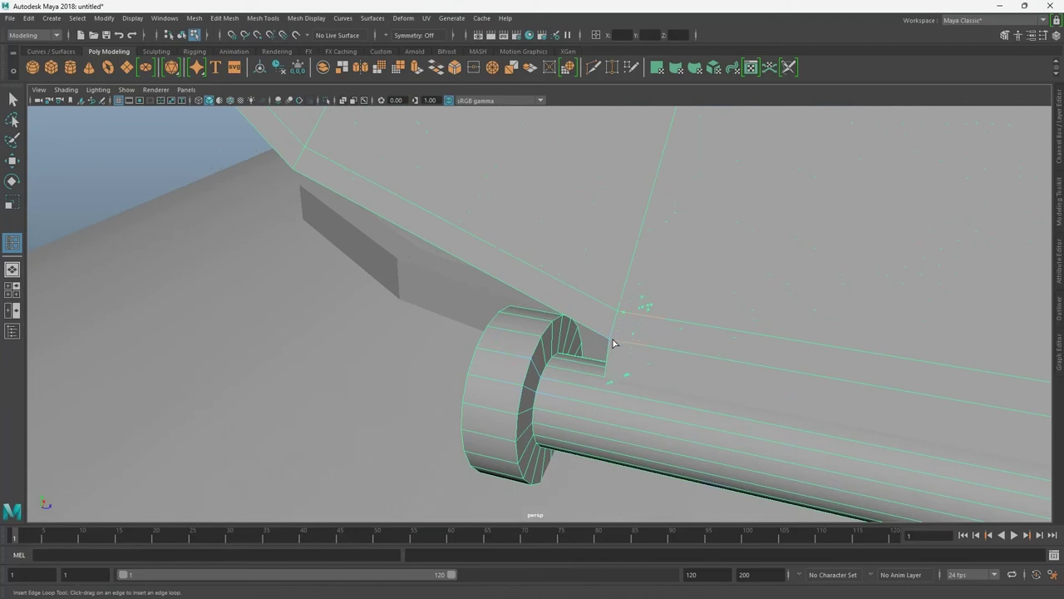
left_click(613, 343)
left_click_drag(613, 343, 875, 293, "alt")
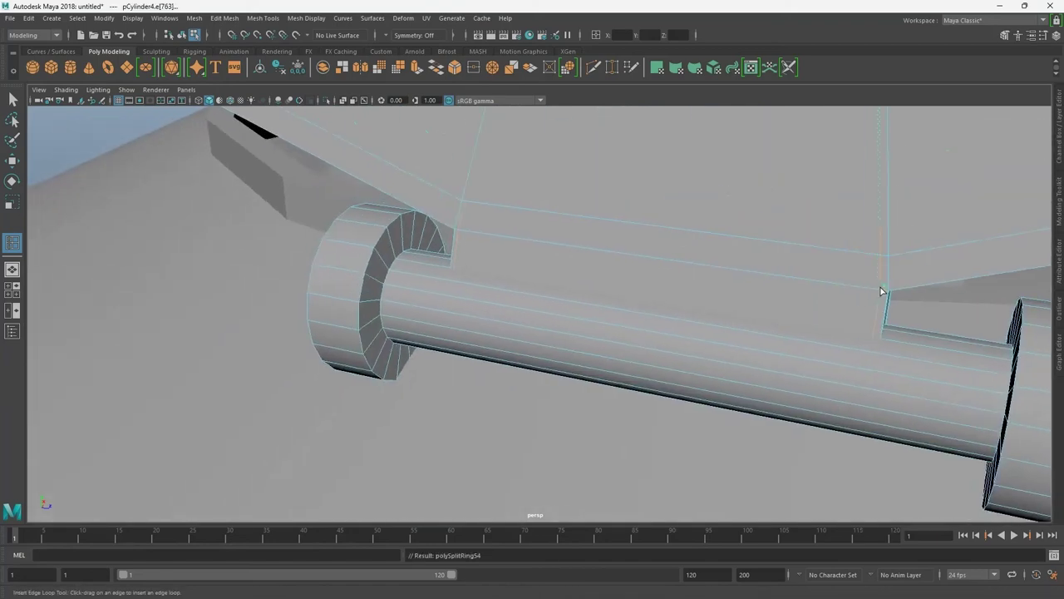
scroll(627, 288, "down", 5)
scroll(592, 338, "up", 2)
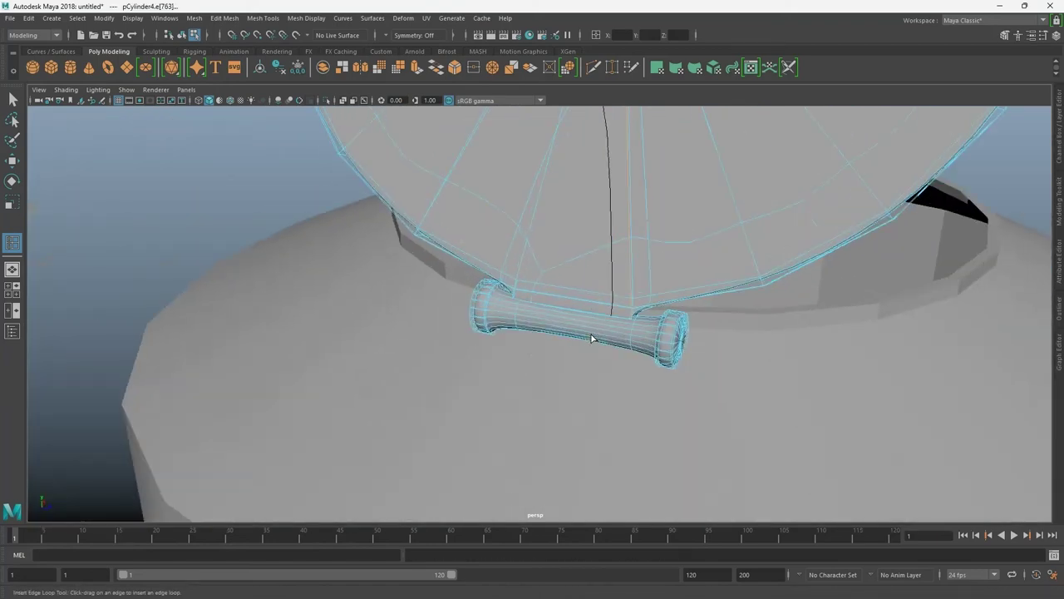
scroll(427, 297, "up", 5)
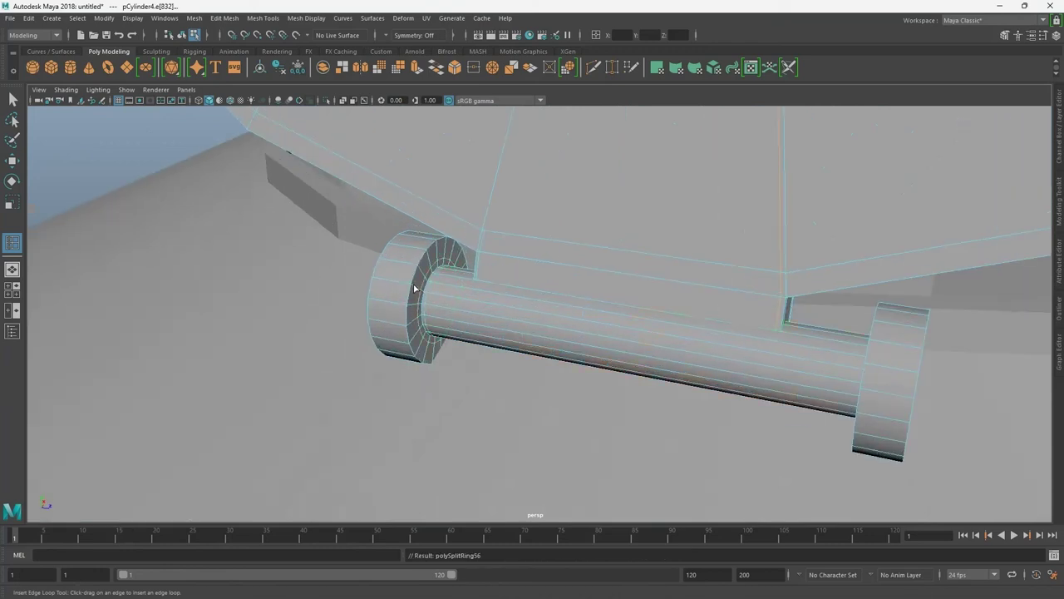
left_click(406, 288)
left_click(407, 287)
scroll(755, 370, "down", 3)
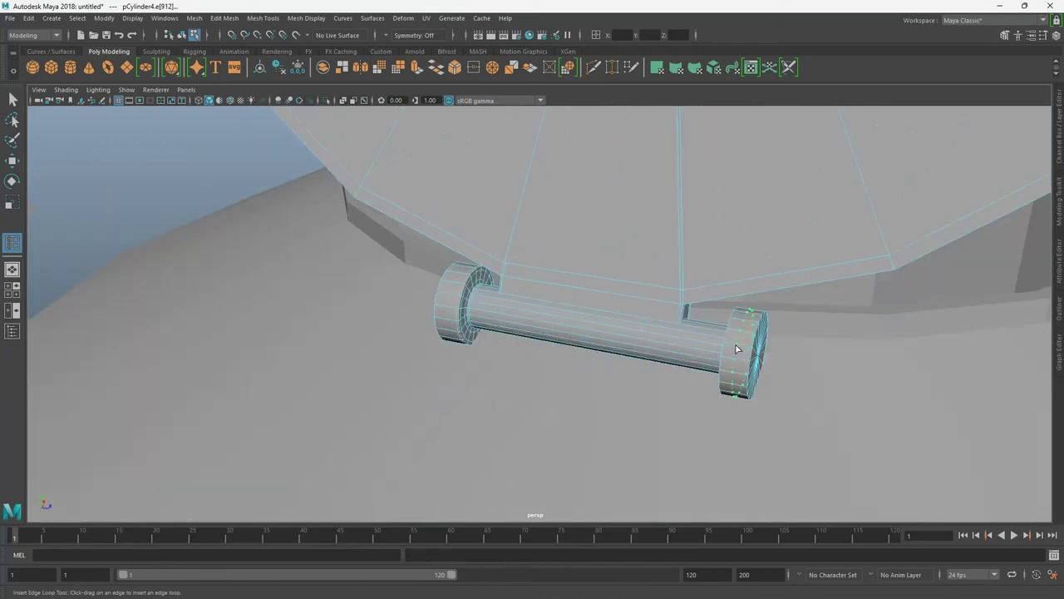
- Add holding loops around both hinge-pin end caps, including the right cap's inner ring
left_click(736, 349)
scroll(736, 349, "up", 3)
left_click(914, 374)
left_click_drag(914, 374, 872, 306, "alt")
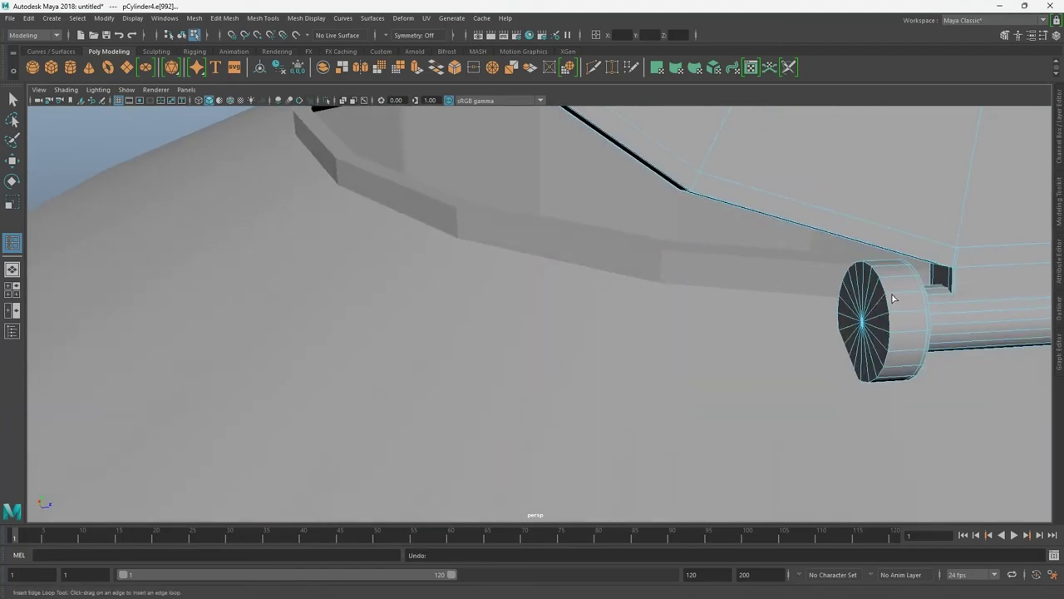
left_click(888, 297)
scroll(888, 296, "down", 3)
left_click_drag(888, 297, 571, 374, "alt")
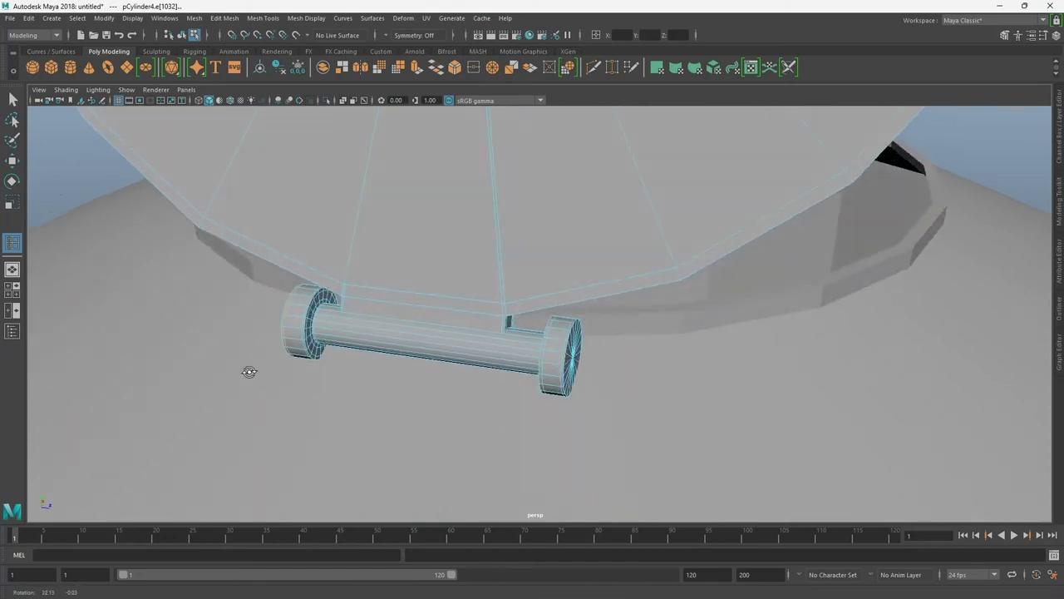
scroll(619, 405, "up", 3)
left_click_drag(630, 359, 988, 349, "alt")
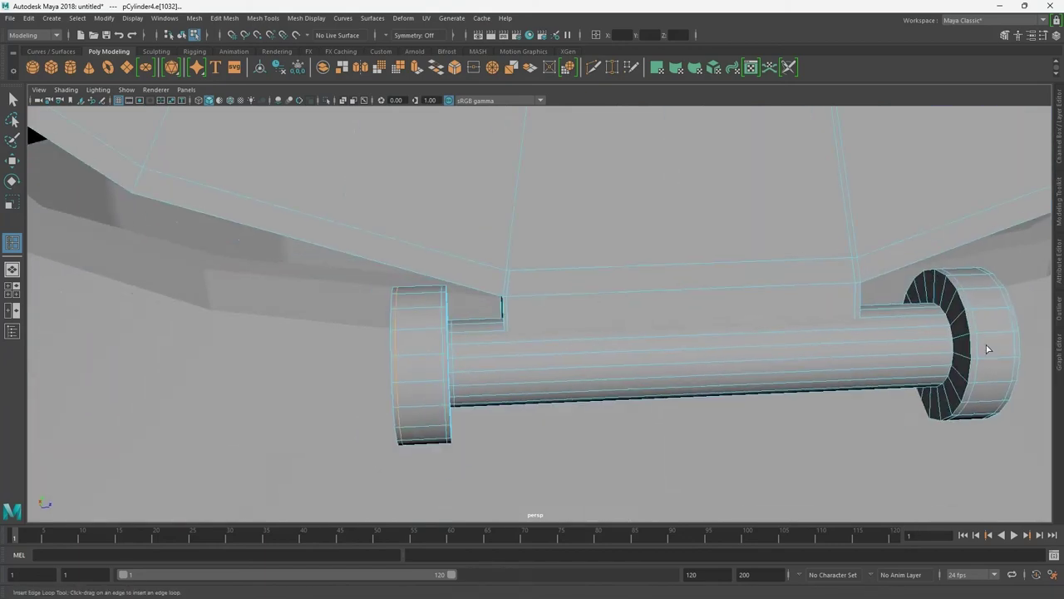
left_click(964, 317)
scroll(444, 432, "down", 5)
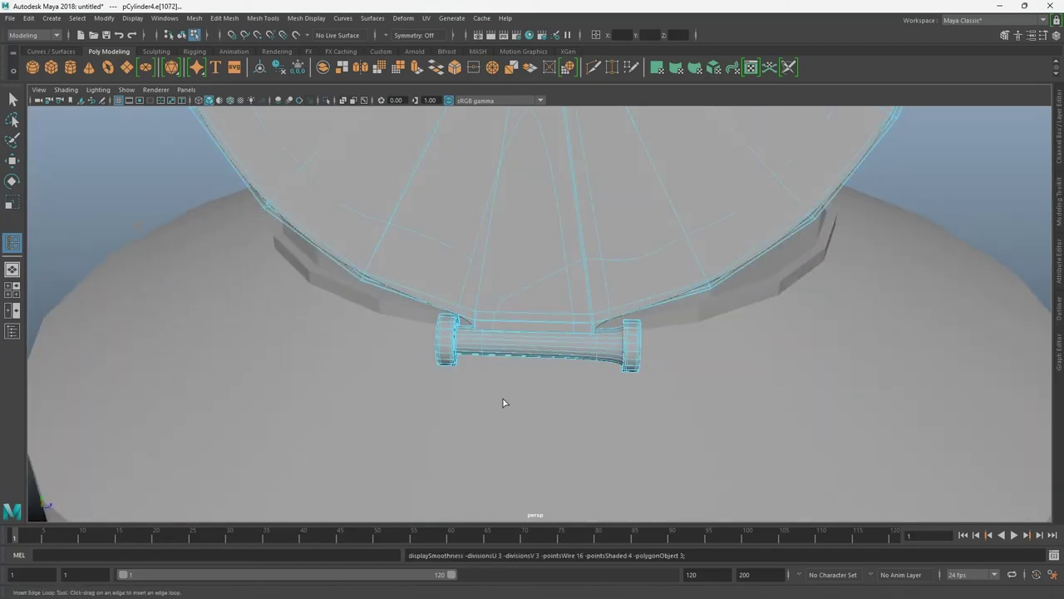
scroll(438, 386, "down", 3)
scroll(359, 421, "up", 3)
scroll(511, 388, "up", 2)
scroll(815, 420, "up", 2)
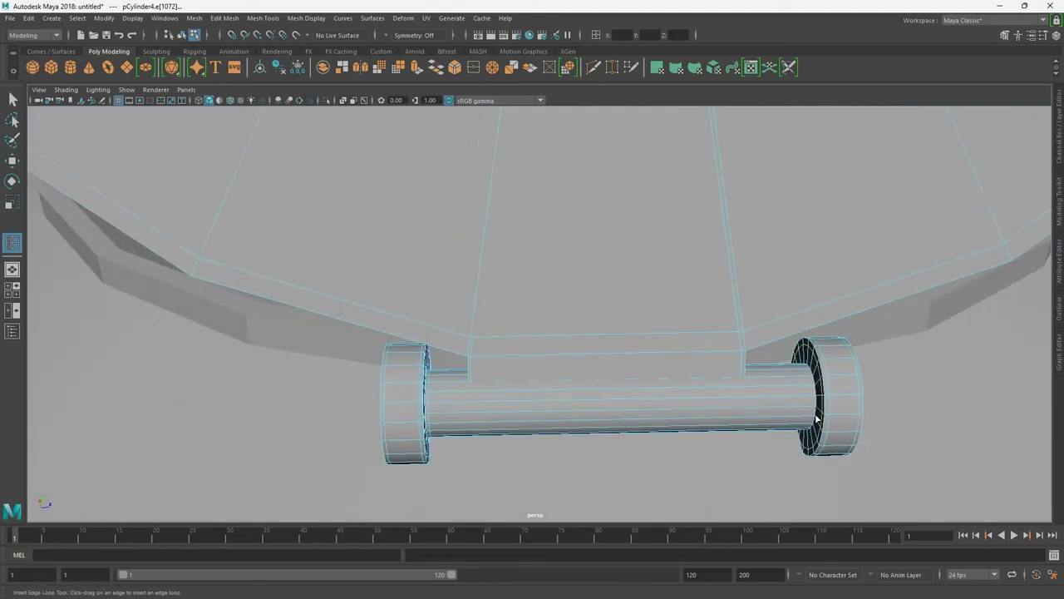
left_click(818, 388)
- Select the lid and try rotating it flat, undoing both attempts
scroll(823, 423, "down", 3)
mouse_move(772, 409)
left_mouse_down("alt")
mouse_move(506, 439)
mouse_move(676, 311)
left_mouse_up("alt")
key("w")
left_click(735, 229)
mouse_move(735, 229)
left_mouse_down("alt")
mouse_move(206, 320)
mouse_move(597, 324)
left_mouse_up("alt")
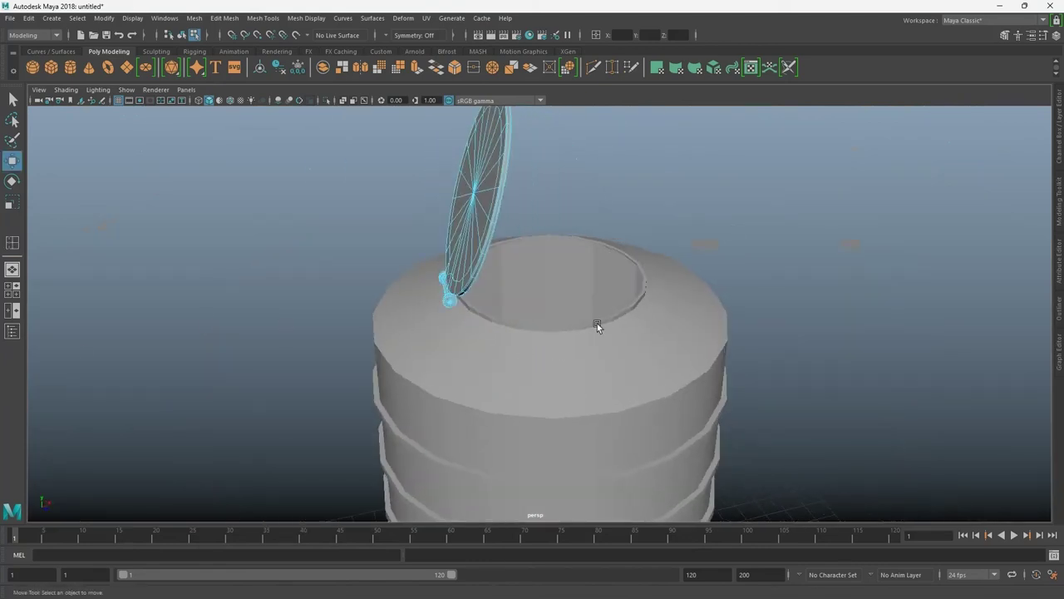
scroll(635, 344, "up", 2)
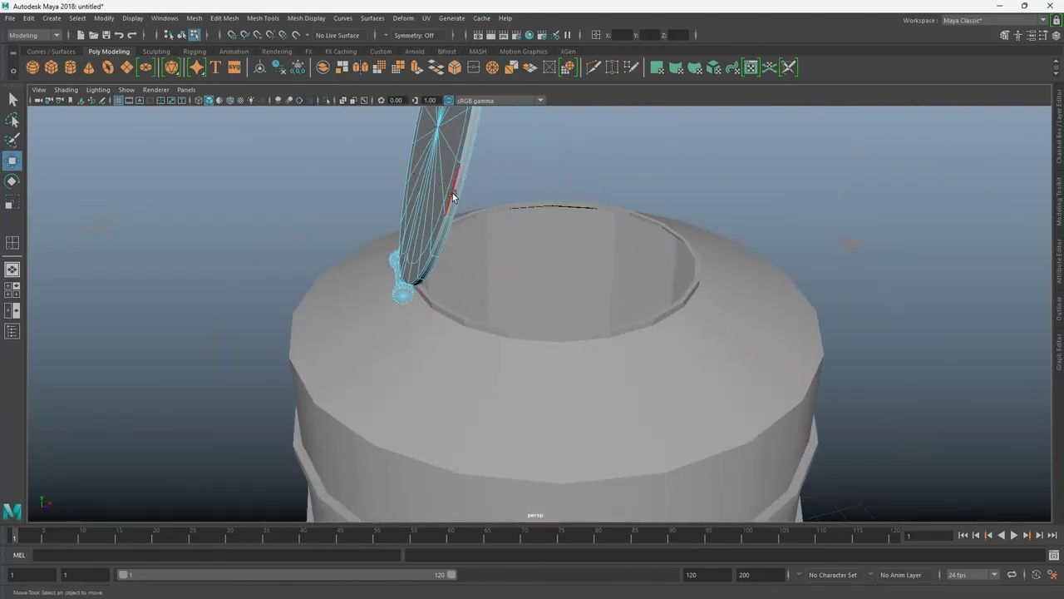
key("e")
scroll(466, 195, "down", 2)
left_click(507, 179)
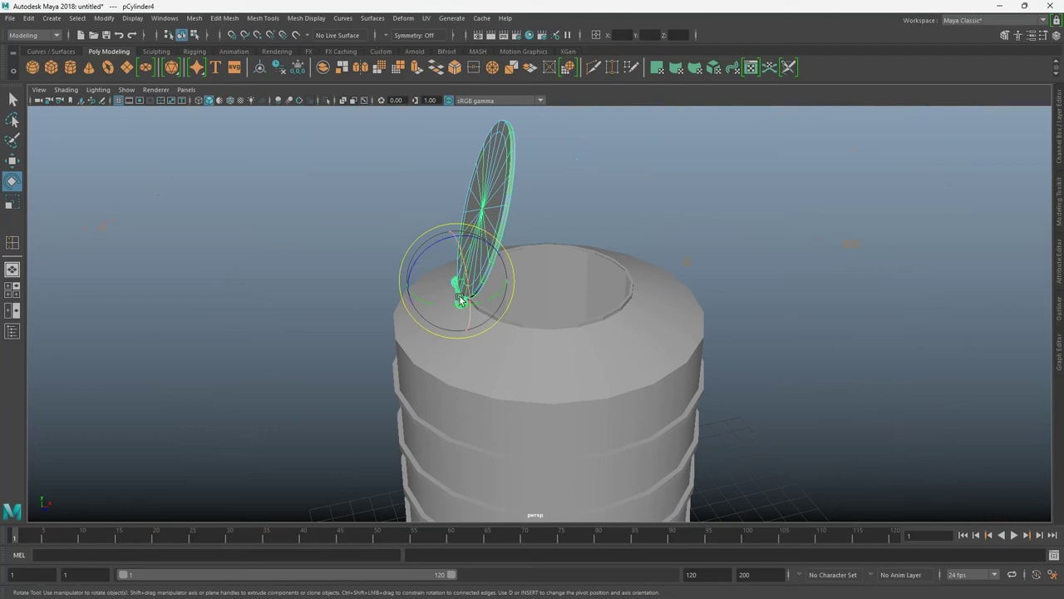
mouse_move(461, 301)
left_mouse_down()
mouse_move(533, 318)
mouse_move(319, 369)
mouse_move(853, 306)
left_mouse_up()
key("ctrl+z")
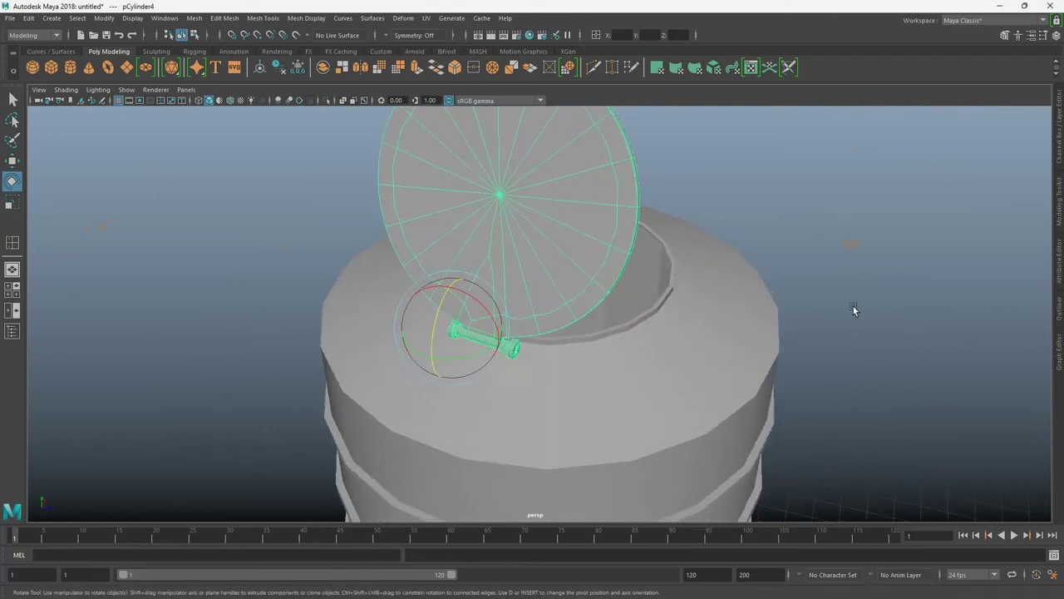
mouse_move(620, 425)
left_mouse_down("alt")
mouse_move(682, 287)
mouse_move(637, 264)
mouse_move(653, 271)
left_mouse_up("alt")
key("ctrl+z")
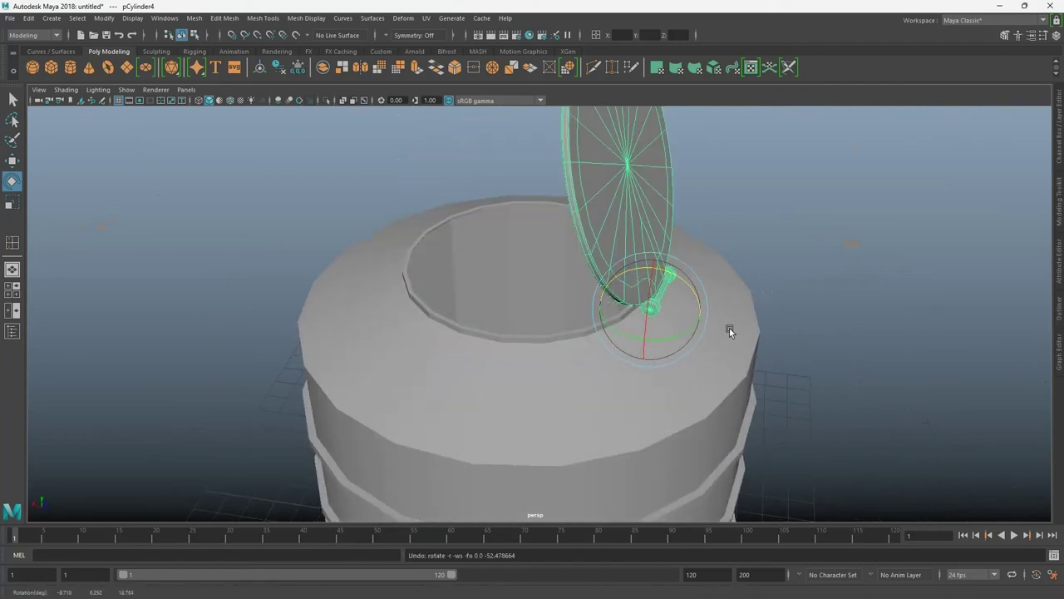
- Rotate the lid about 90° so it lies flat over the tank opening
mouse_move(729, 328)
left_mouse_down("alt")
mouse_move(386, 448)
mouse_move(532, 335)
mouse_move(496, 344)
mouse_move(524, 353)
left_mouse_up("alt")
key("w")
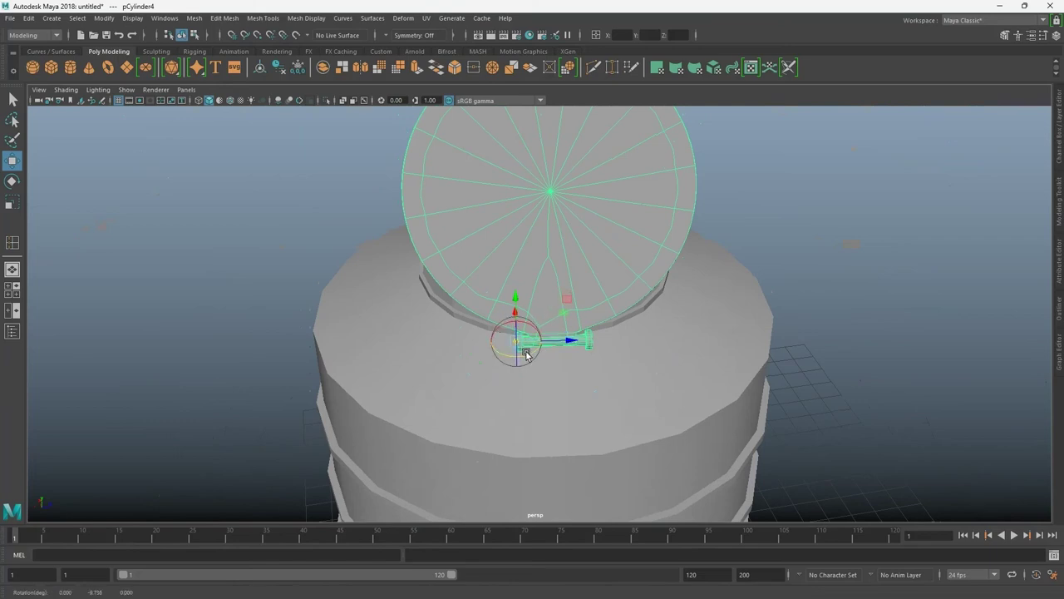
mouse_move(463, 333)
left_mouse_down("alt")
mouse_move(1038, 385)
mouse_move(565, 444)
left_mouse_up("alt")
key("e")
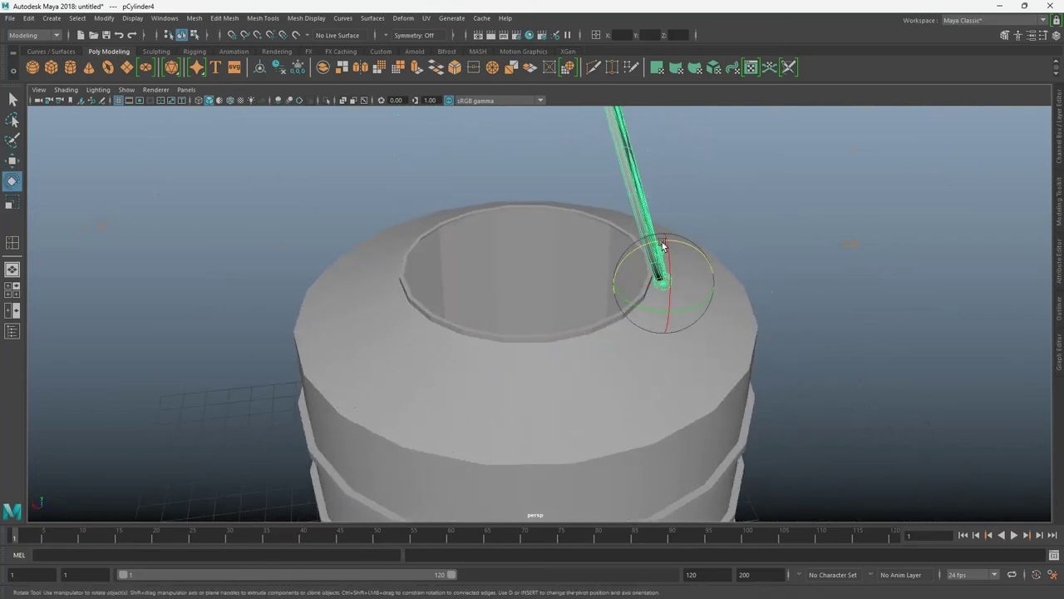
mouse_move(662, 246)
left_mouse_down()
mouse_move(374, 388)
mouse_move(944, 383)
left_mouse_up()
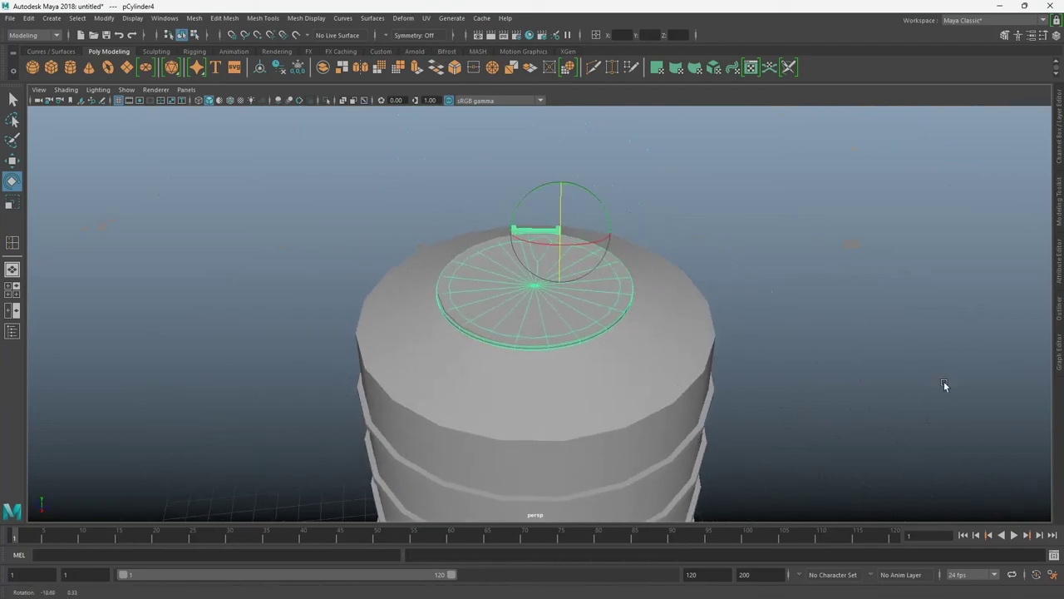
left_click(944, 384)
left_click_drag(439, 361, 986, 307, "alt")
right_click_drag(986, 307, 646, 325, "alt")
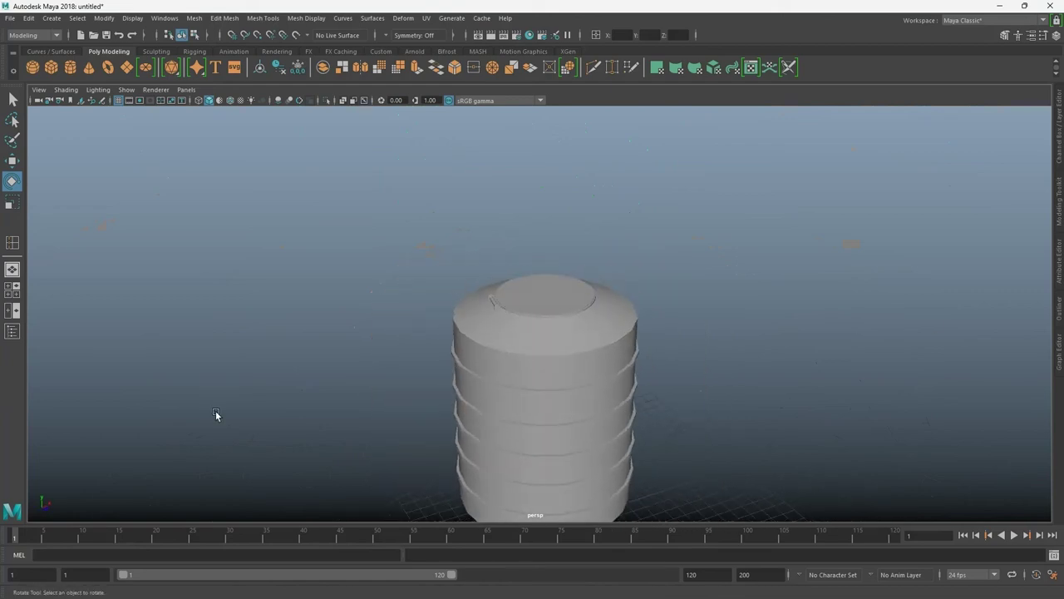
- Check wireframe and shaded views, then preview the closed-lid tank smoothed
left_click(563, 373)
scroll(563, 373, "up", 3)
key("4")
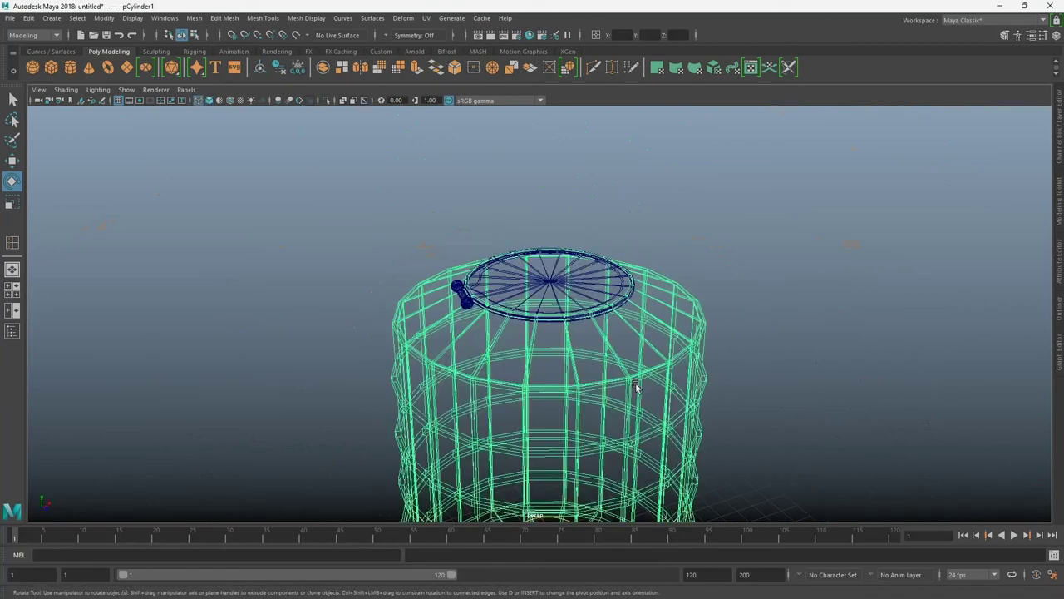
key("5")
key("3")
left_click(194, 423)
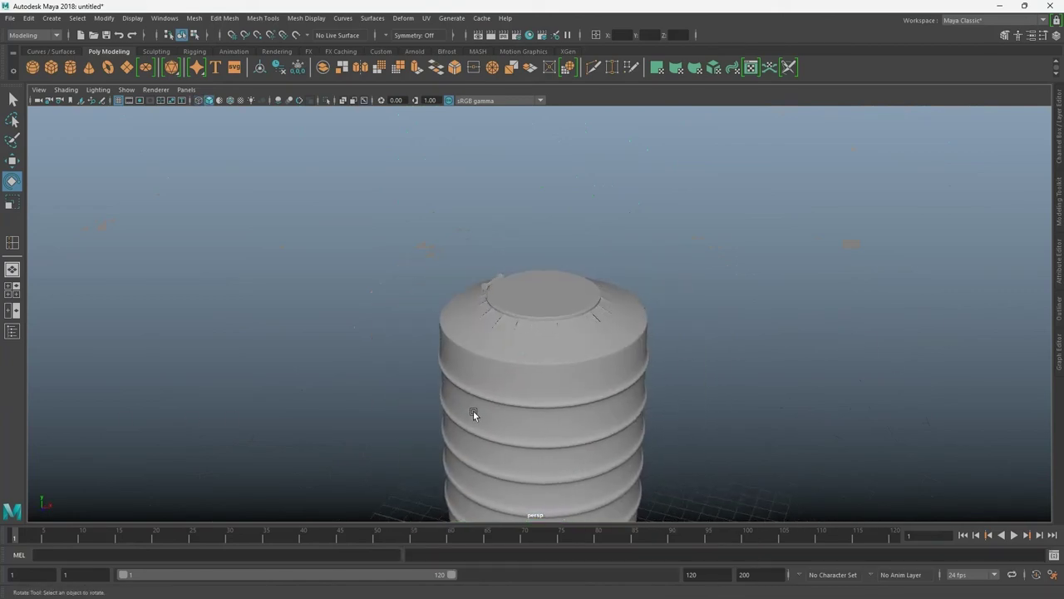
scroll(472, 414, "down", 3)
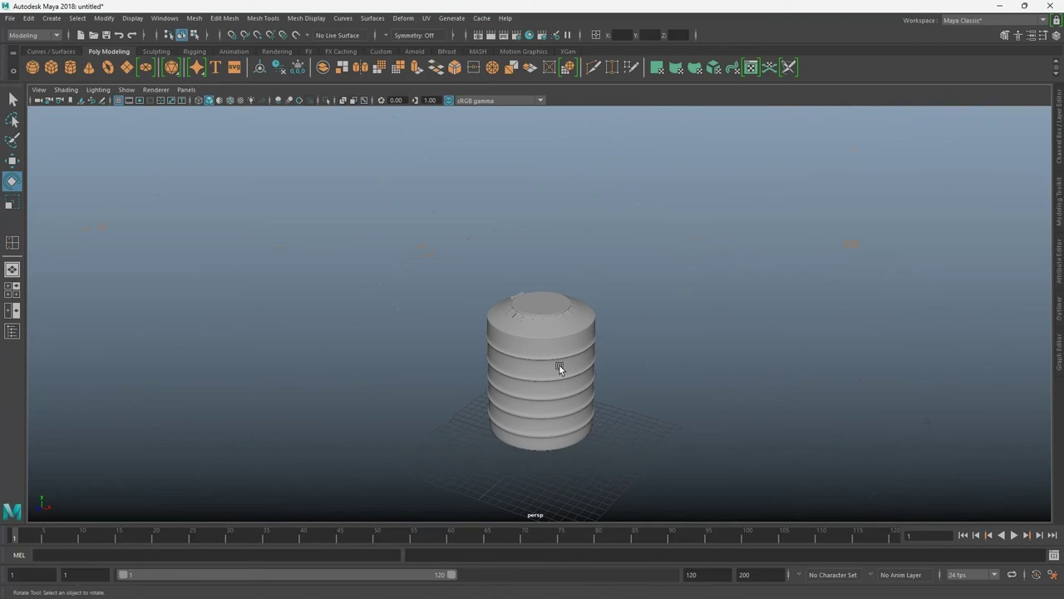
- Select the ribbed tank body
mouse_move(559, 368)
right_mouse_down("alt")
mouse_move(567, 389)
mouse_move(765, 410)
mouse_move(350, 466)
mouse_move(568, 354)
right_mouse_up("alt")
left_click(540, 332)
left_click_drag(354, 202, 442, 290)
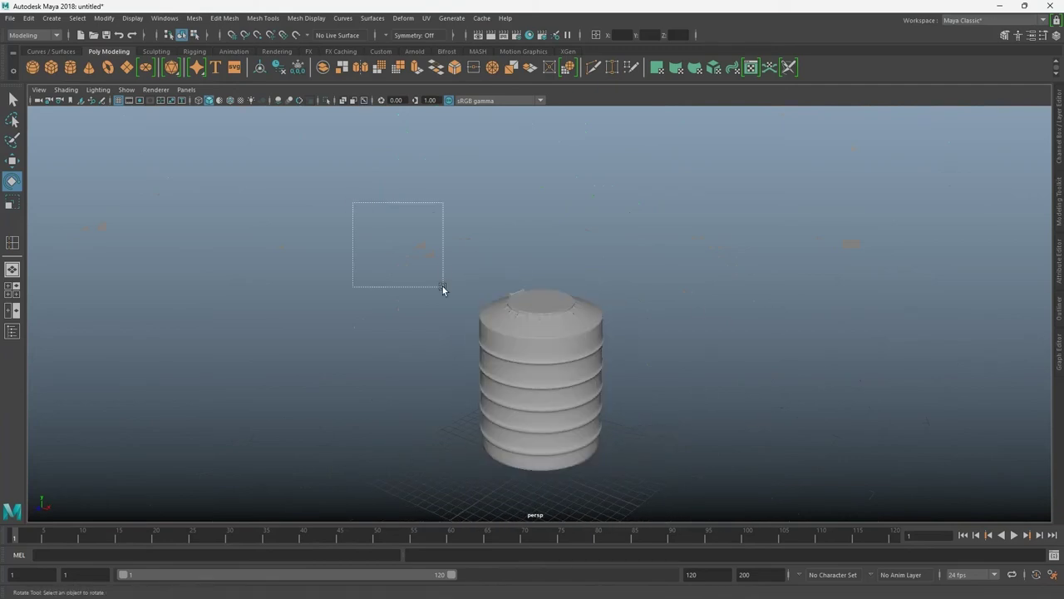
left_click(574, 359)
right_click_drag(573, 360, 581, 347, "alt")
left_click(580, 348)
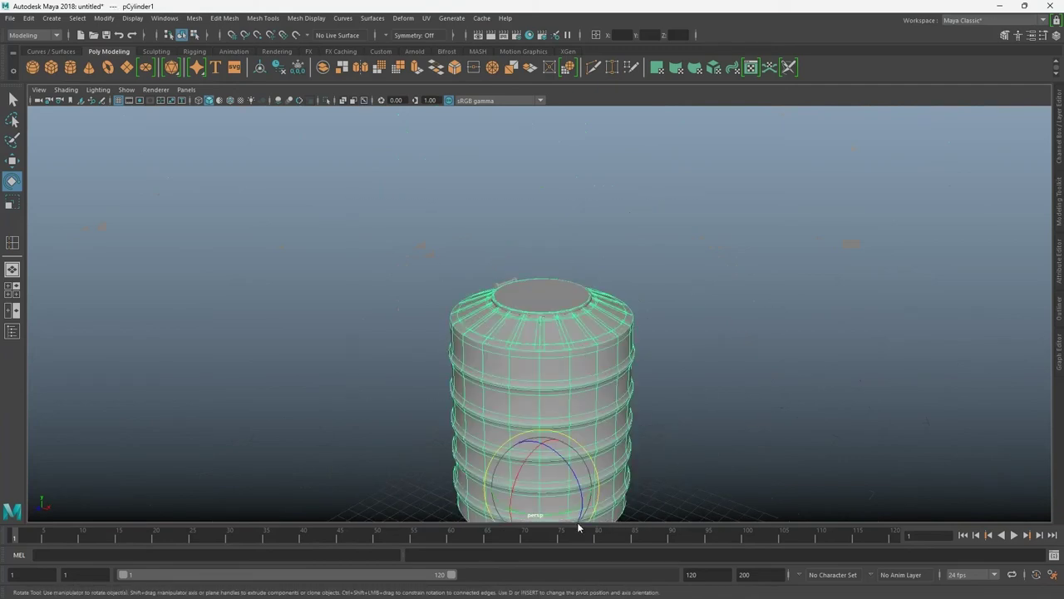
- Show the tank's attributes and bring the cylinder's material tab into view
key("ctrl+a")
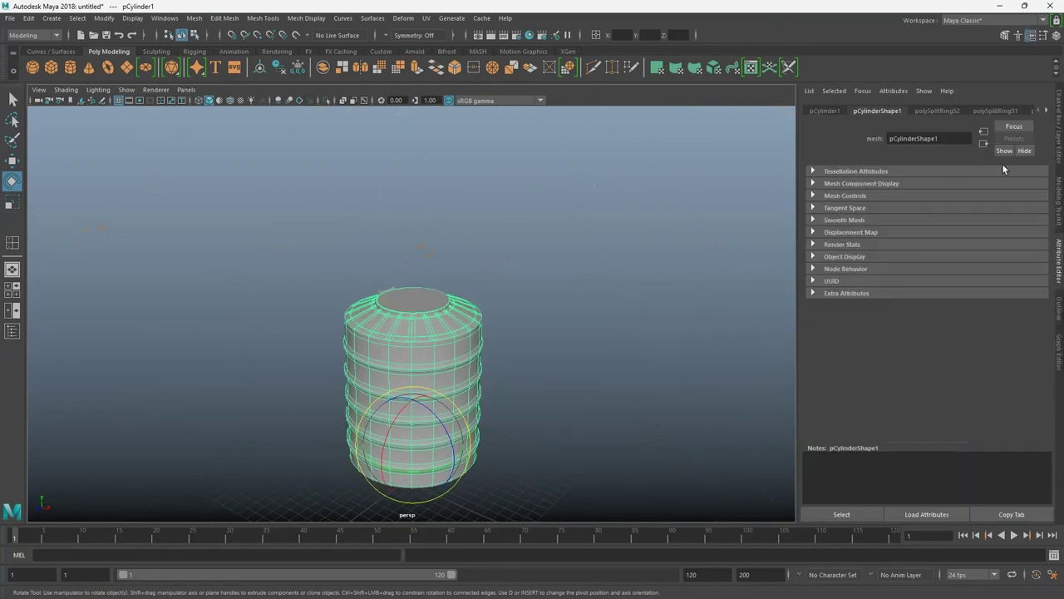
left_click(1048, 109)
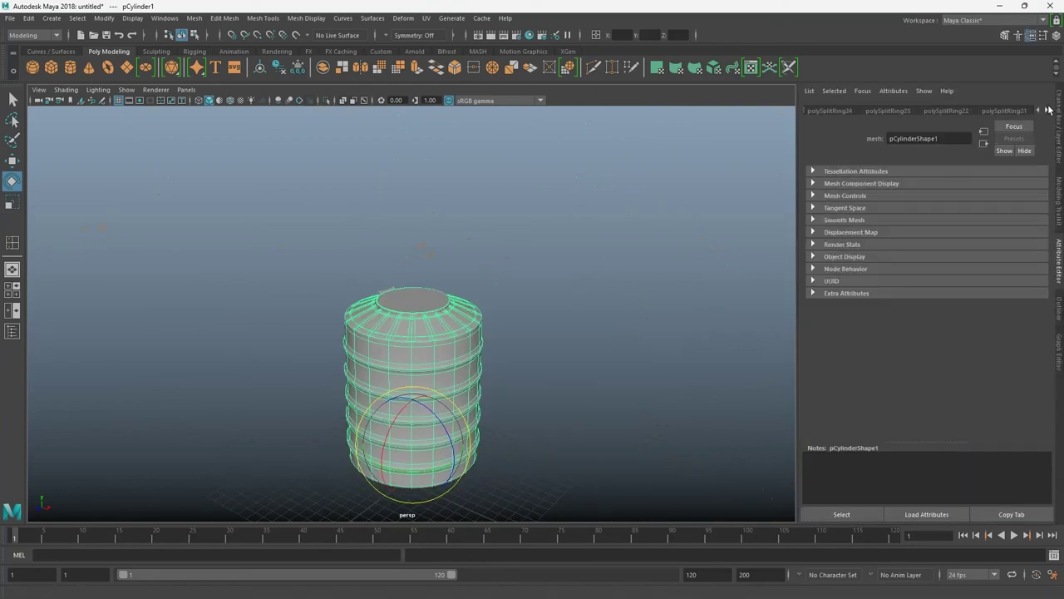
left_click(1047, 110)
left_click(1048, 110)
left_click(1047, 110)
left_click(1046, 110)
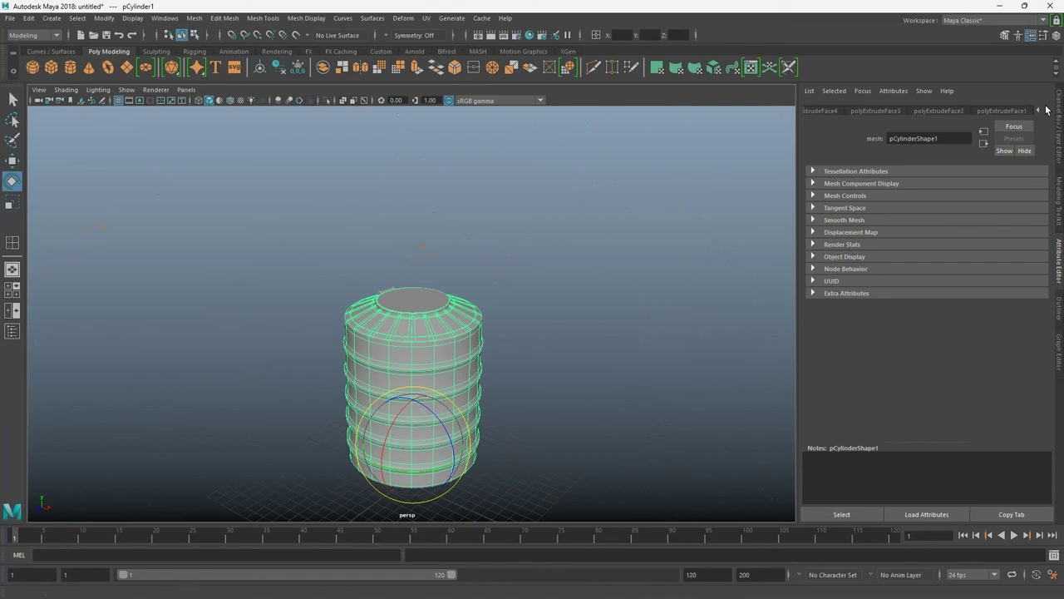
left_click(1046, 110)
left_click(1046, 109)
left_click(1046, 110)
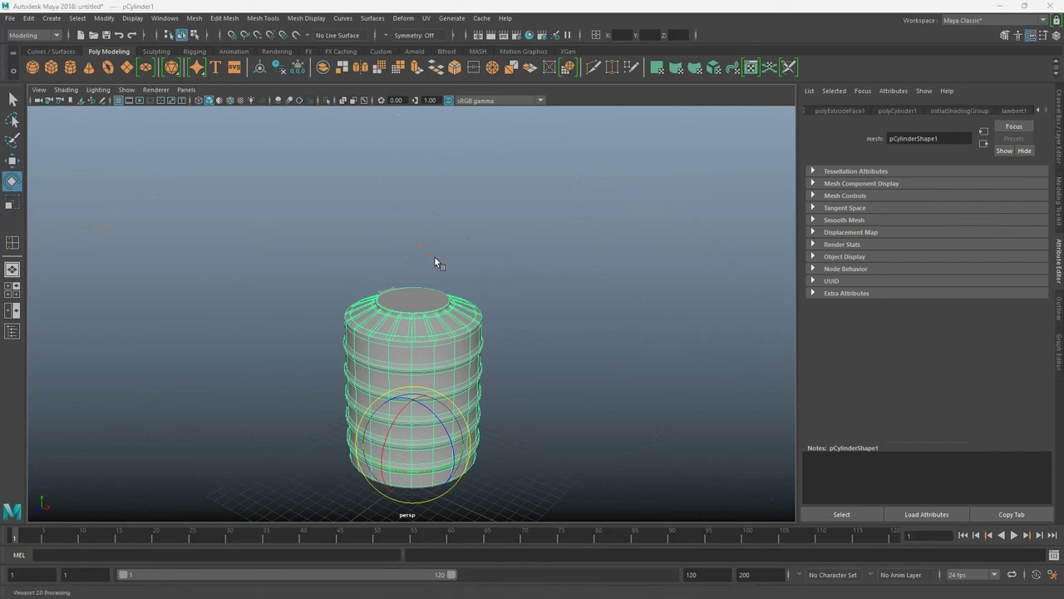
- Assign a new Blinn material, blinn1, and set its colour to dark grey
right_click_drag(435, 257, 435, 283, "shift")
mouse_move(976, 236)
left_mouse_down()
mouse_move(933, 237)
mouse_move(946, 260)
left_mouse_up()
left_click(934, 261)
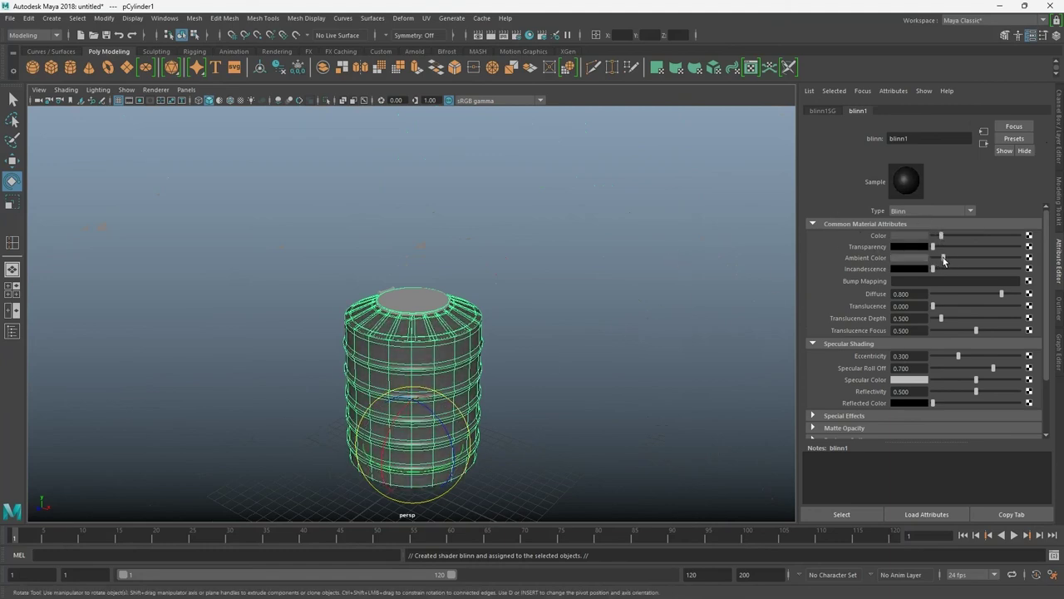
left_click(499, 483)
scroll(423, 291, "up", 3)
left_click(423, 292)
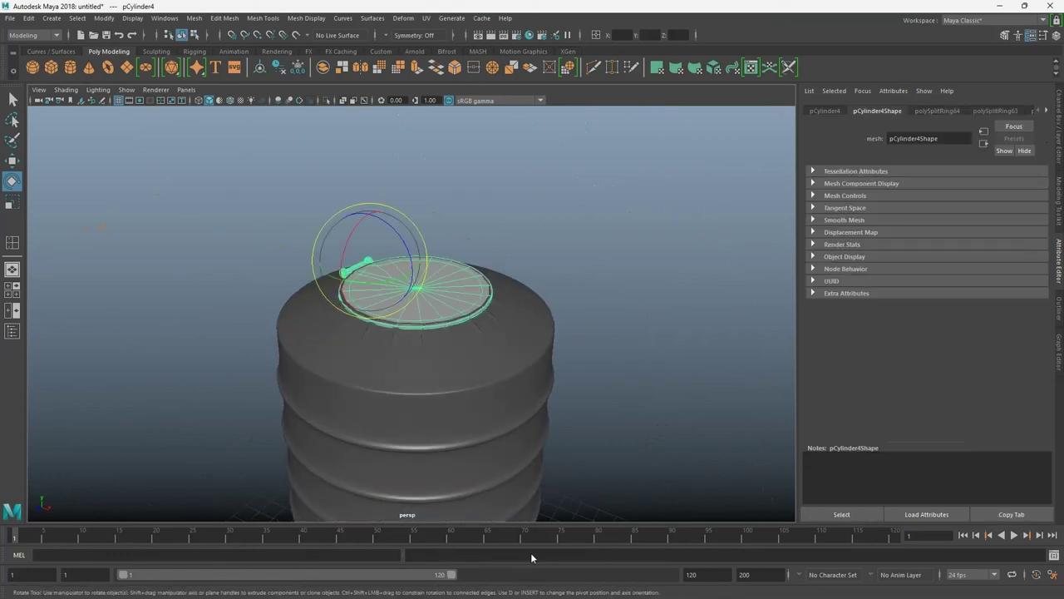
- Orbit, zoom and pan around the tank to inspect the lid and handle
left_click(632, 369)
left_click_drag(277, 333, 411, 309, "alt")
left_click(410, 309)
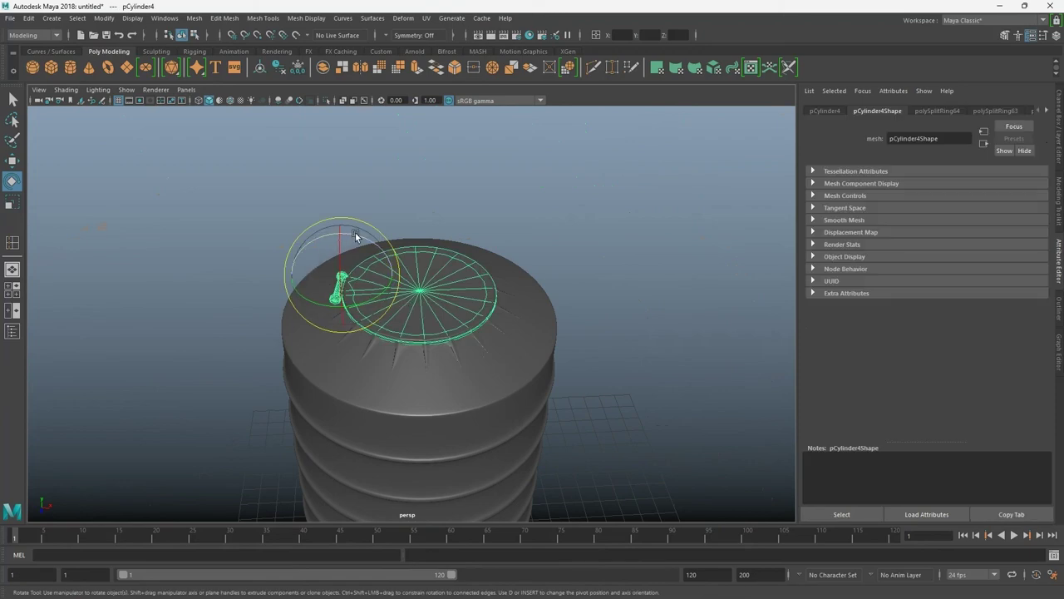
mouse_move(535, 375)
left_mouse_down("alt")
mouse_move(238, 280)
mouse_move(149, 318)
left_mouse_up("alt")
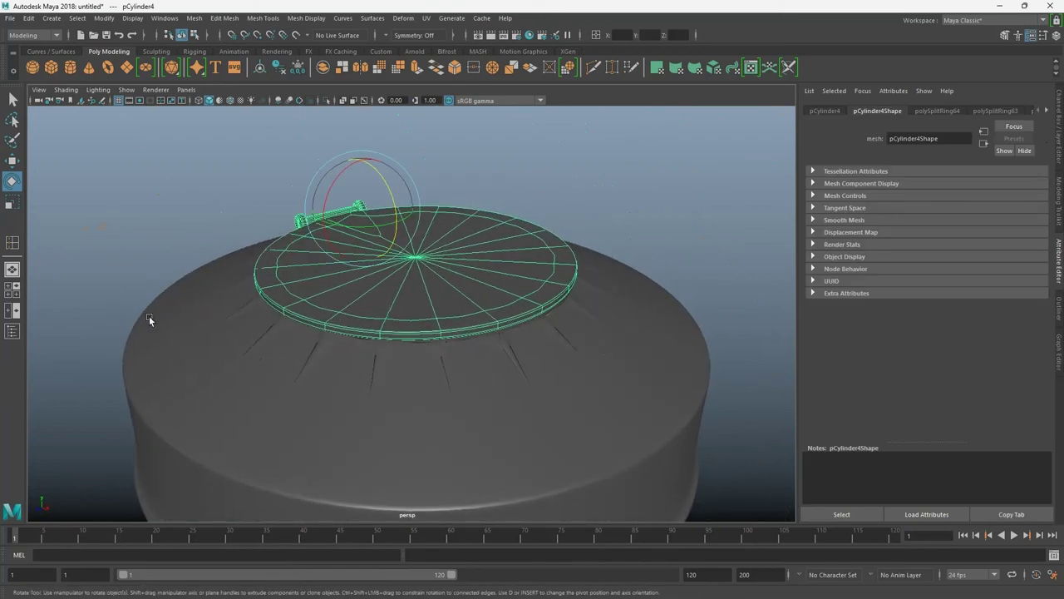
left_click(669, 261)
scroll(583, 349, "down", 5)
scroll(473, 471, "down", 3)
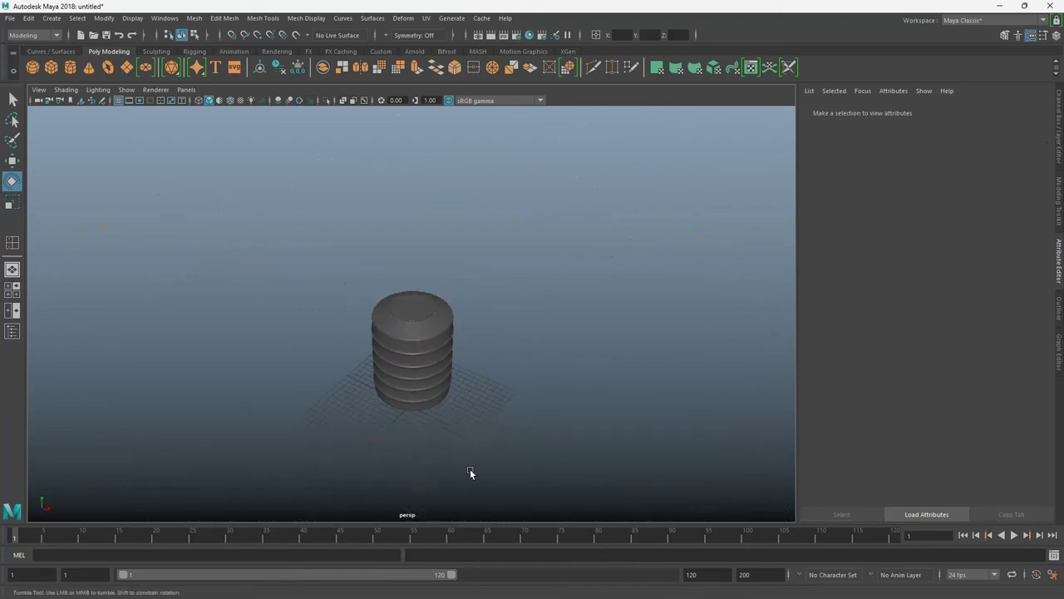
scroll(465, 432, "up", 6)
mouse_move(462, 396)
middle_mouse_down("alt")
mouse_move(668, 387)
mouse_move(515, 442)
middle_mouse_up("alt")
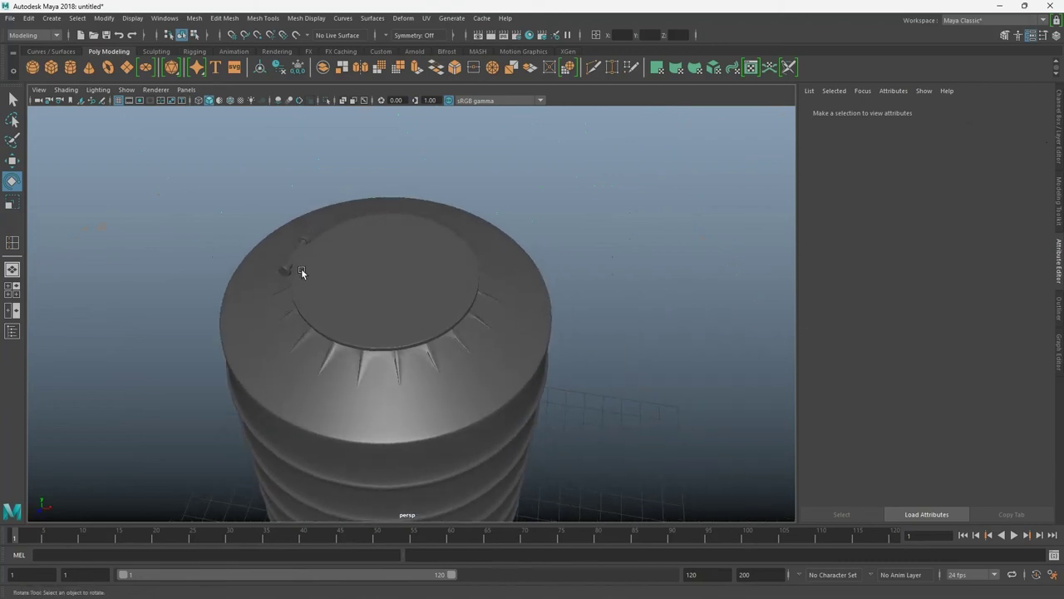
- Begin saving the scene under the new name tabk.mb
key("q")
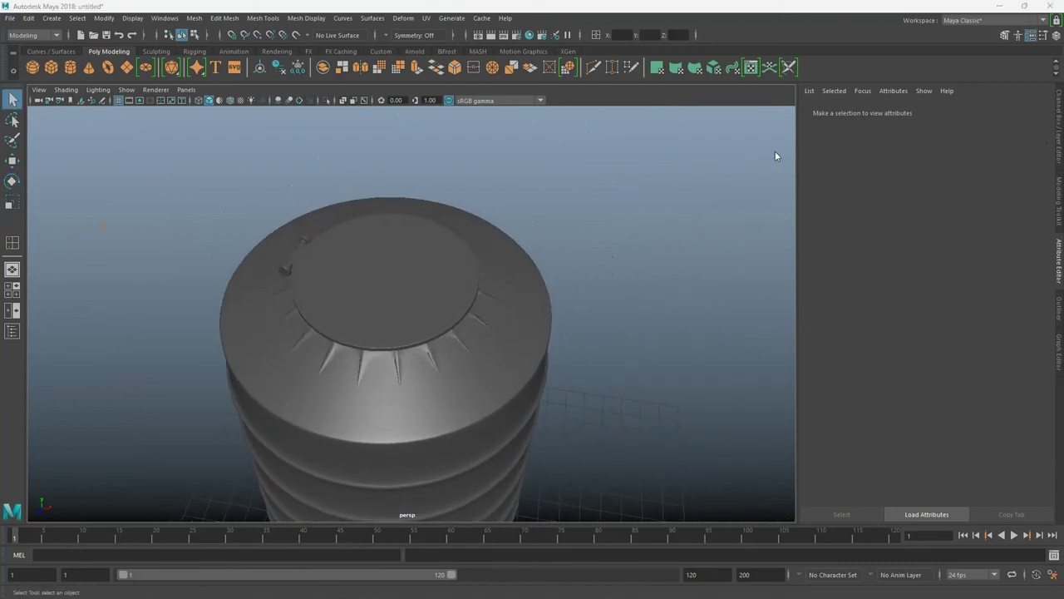
key("e")
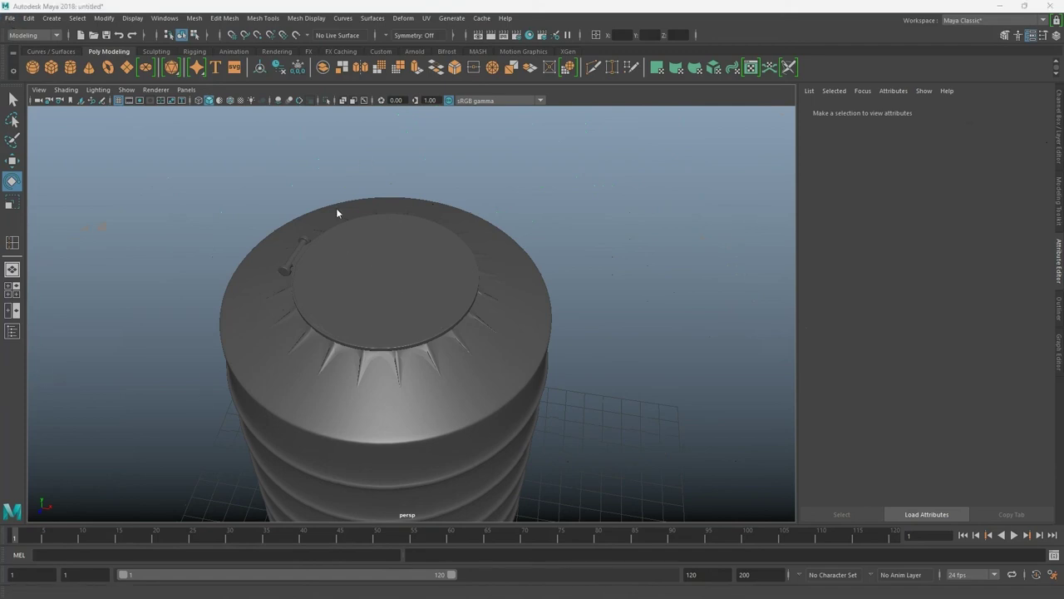
key("alt")
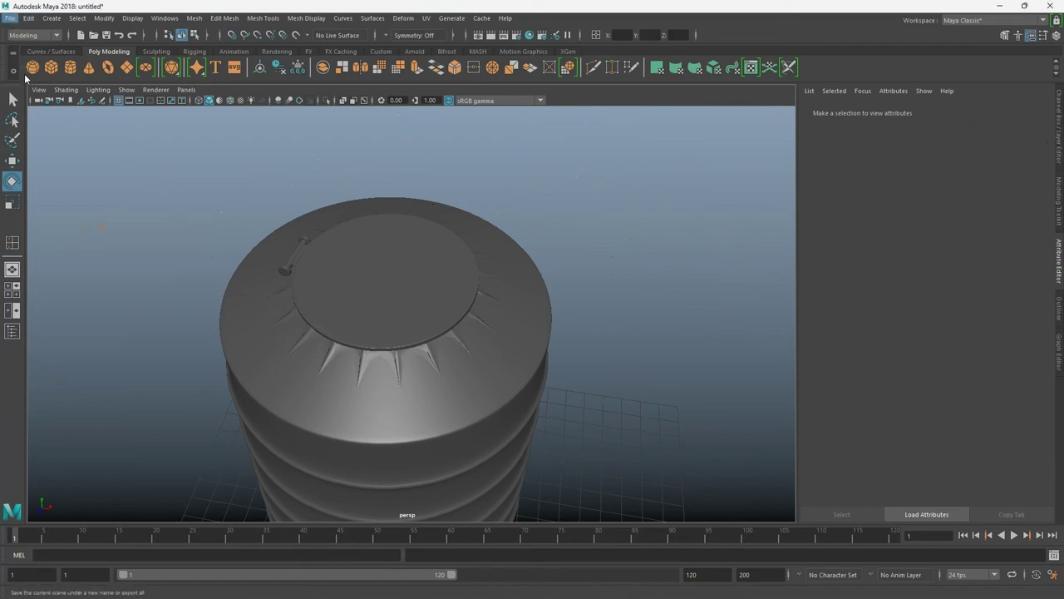
key("q")
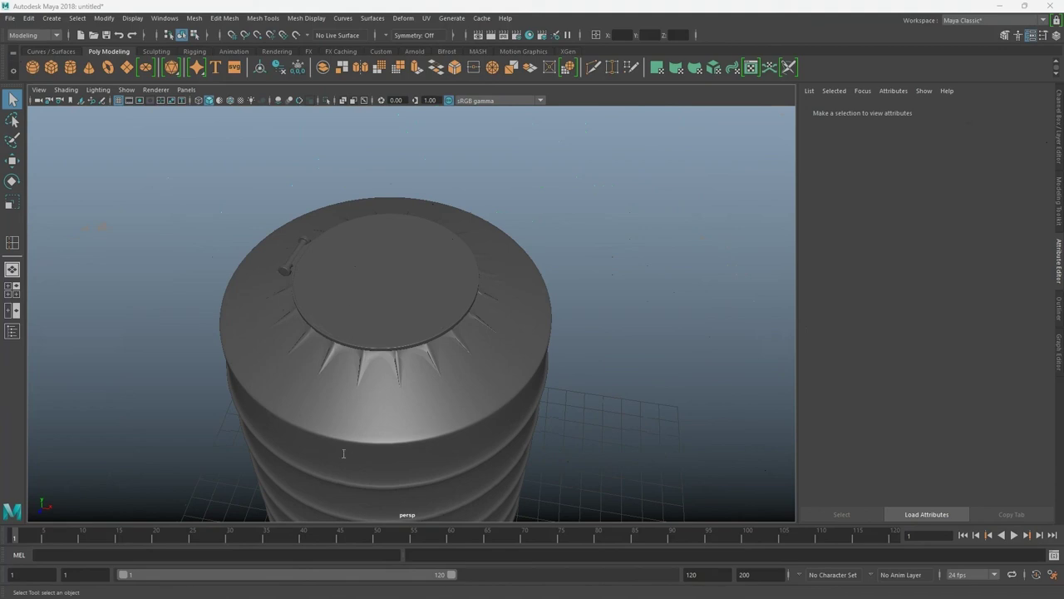
- Confirm the tabk.mb save, then select the lid and test tilting it open (undone)
key("e")
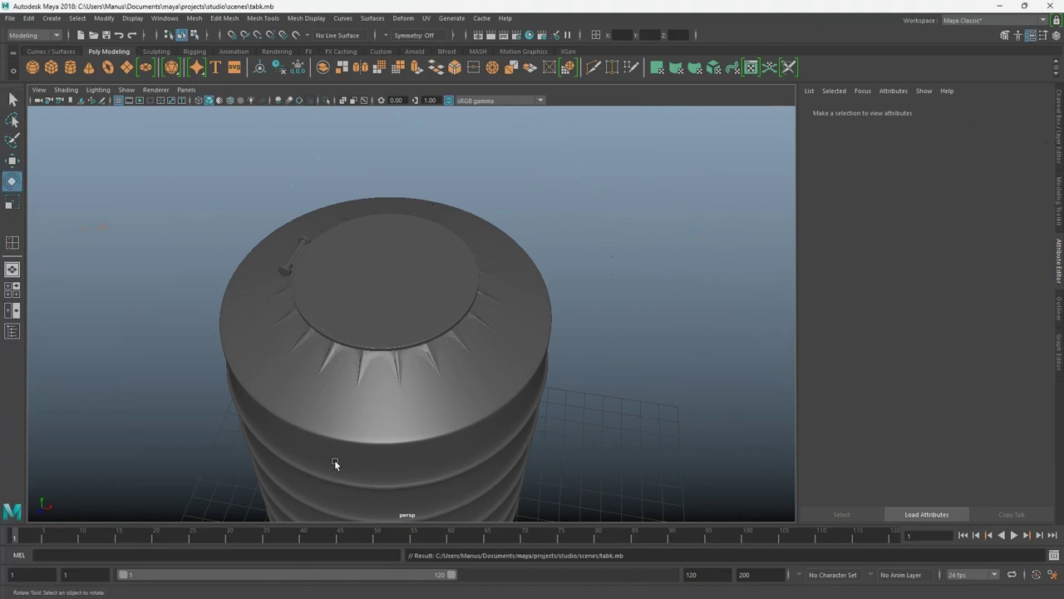
scroll(378, 341, "up", 2)
left_click_drag(377, 341, 421, 318, "alt")
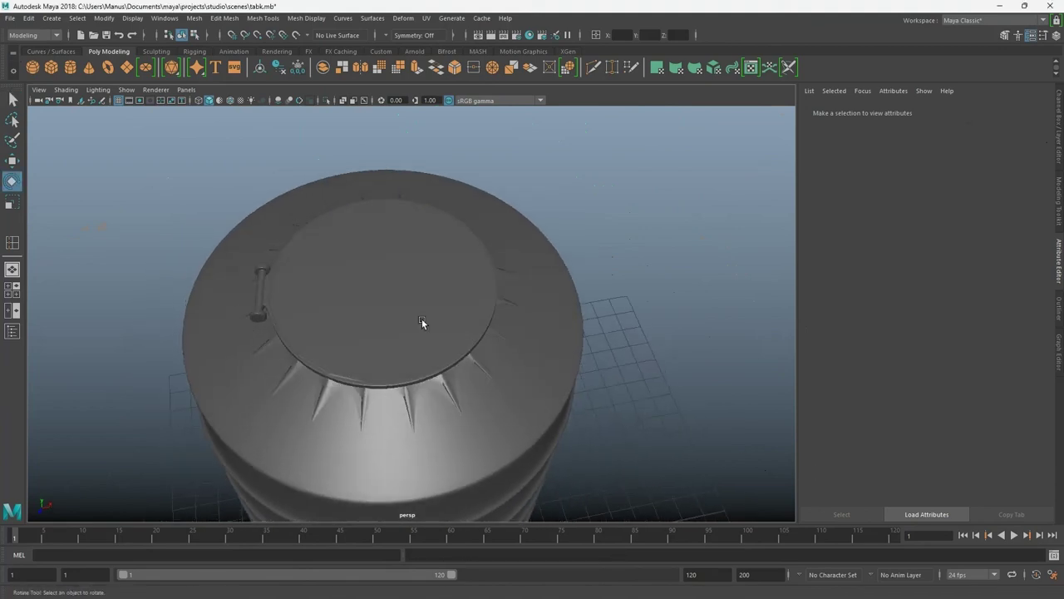
left_click(358, 304)
left_click_drag(278, 239, 237, 239)
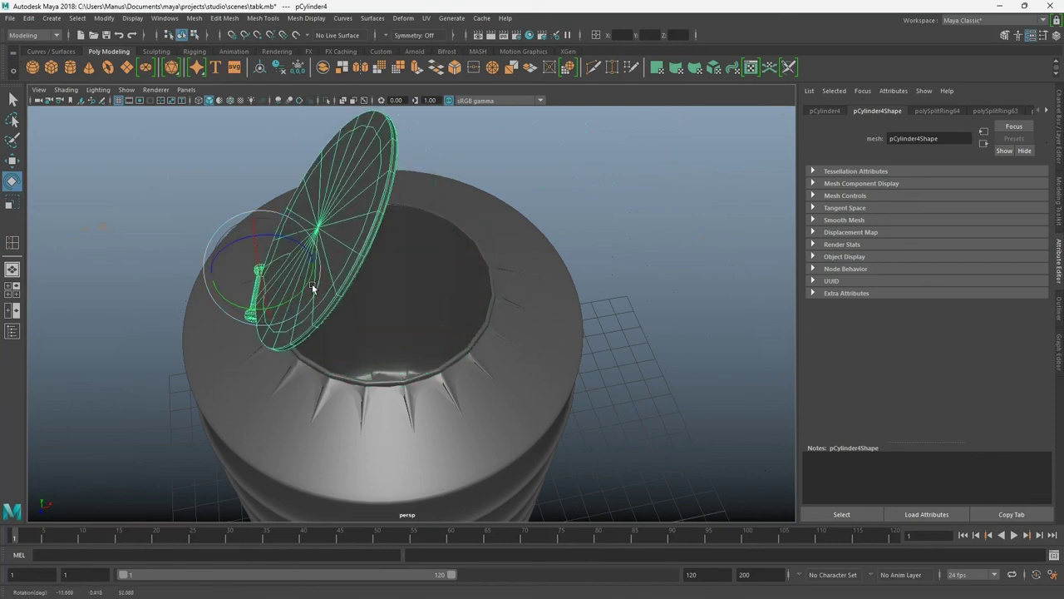
key("ctrl+z")
- Pivot the lid at its handle, swing it open, and draw a flat plane beside the tank
left_click_drag(575, 245, 456, 295, "alt")
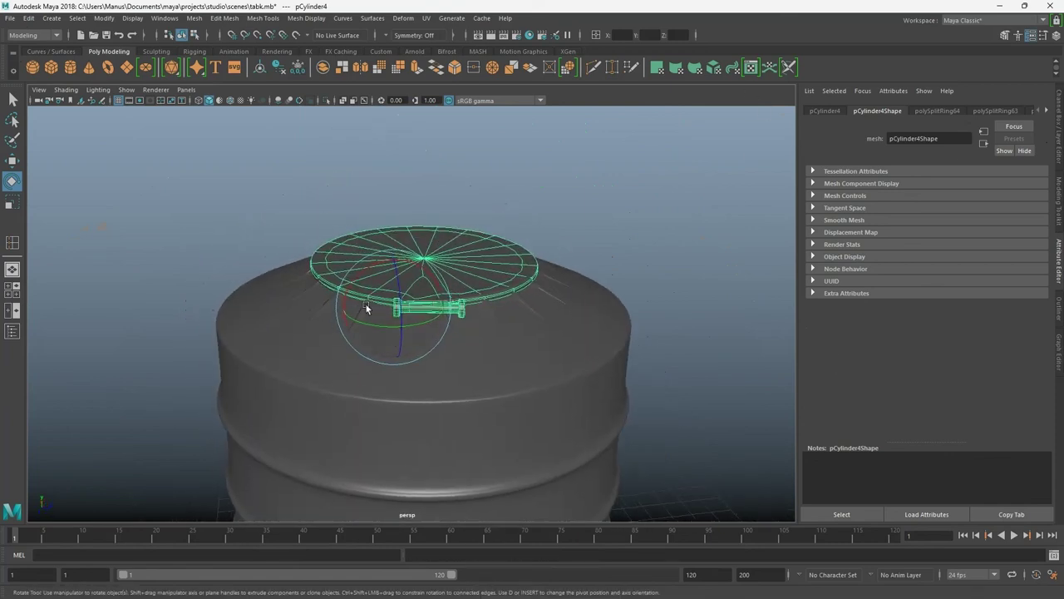
key("d")
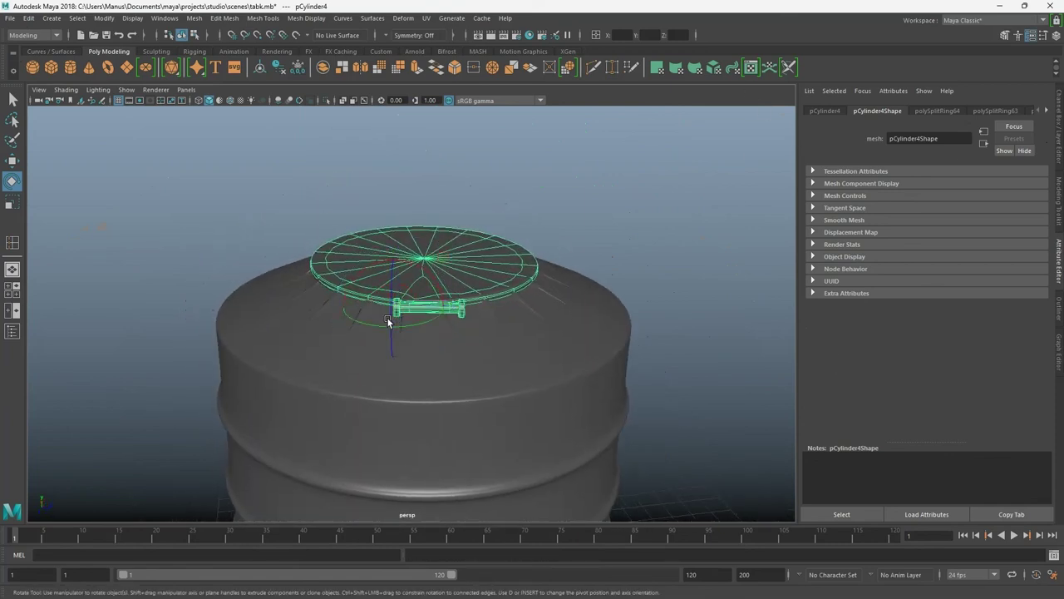
mouse_move(387, 321)
left_mouse_down("alt")
mouse_move(66, 457)
mouse_move(254, 275)
mouse_move(236, 264)
mouse_move(61, 434)
mouse_move(422, 398)
mouse_move(607, 336)
mouse_move(536, 334)
mouse_move(513, 360)
left_mouse_up("alt")
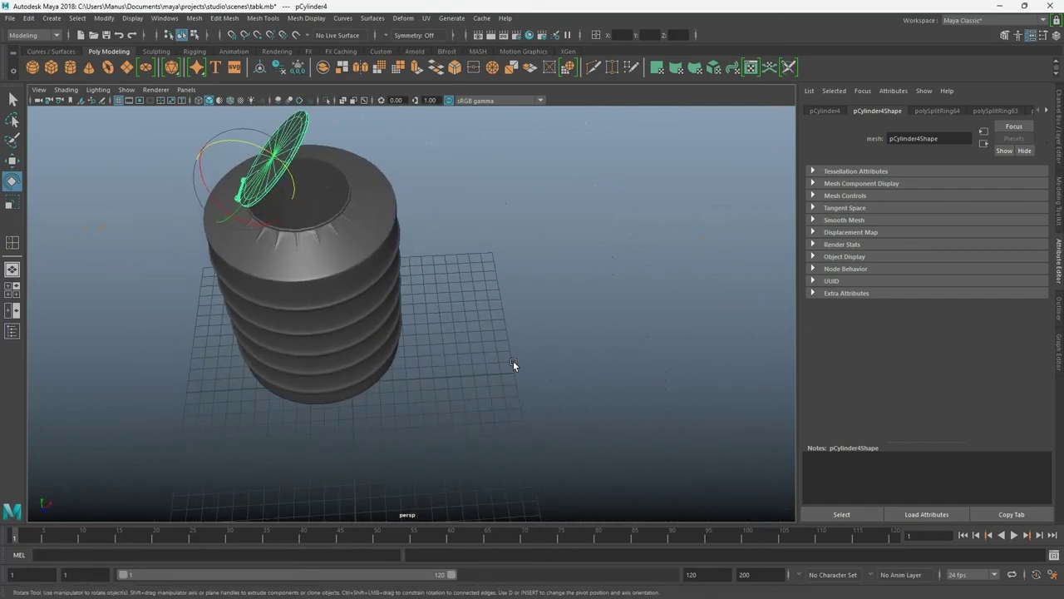
left_click(513, 360)
right_click_drag(535, 331, 490, 308, "shift")
mouse_move(489, 309)
left_mouse_down()
mouse_move(727, 458)
mouse_move(670, 458)
mouse_move(630, 385)
left_mouse_up()
- Set pPlane1's Subdivisions Width and Height to 50 in the Channel Box
key("w")
middle_click_drag(630, 385, 363, 316, "alt")
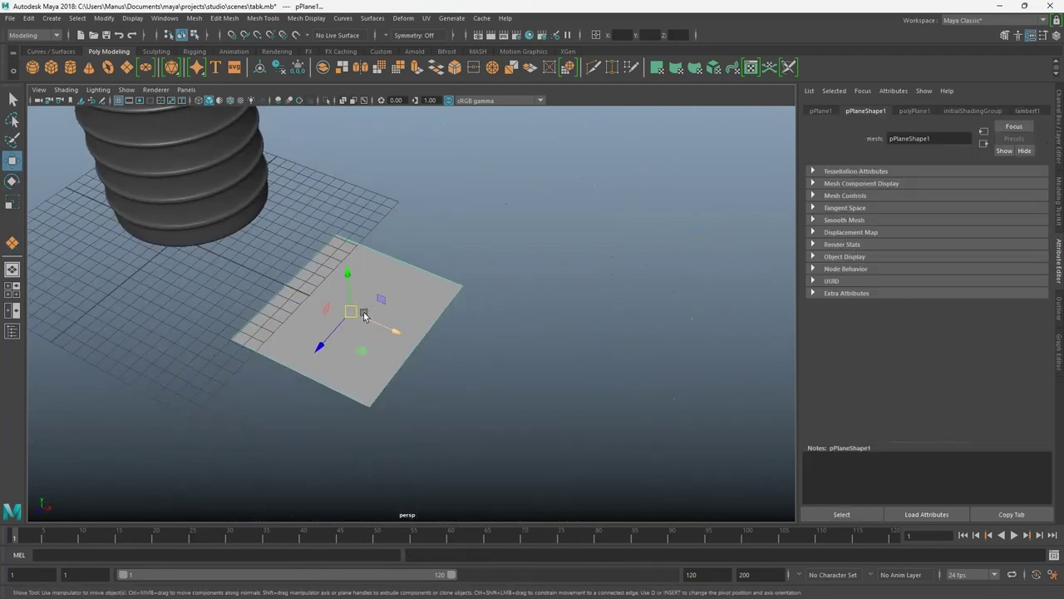
mouse_move(363, 316)
left_mouse_down("alt")
mouse_move(340, 231)
mouse_move(373, 308)
left_mouse_up("alt")
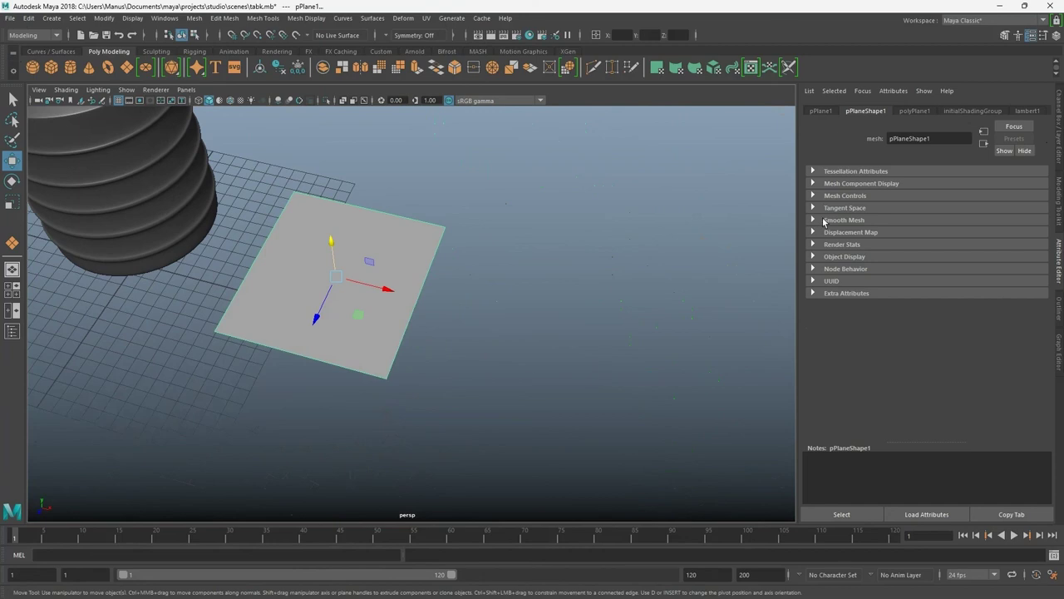
left_click(1061, 161)
double_click(1028, 263)
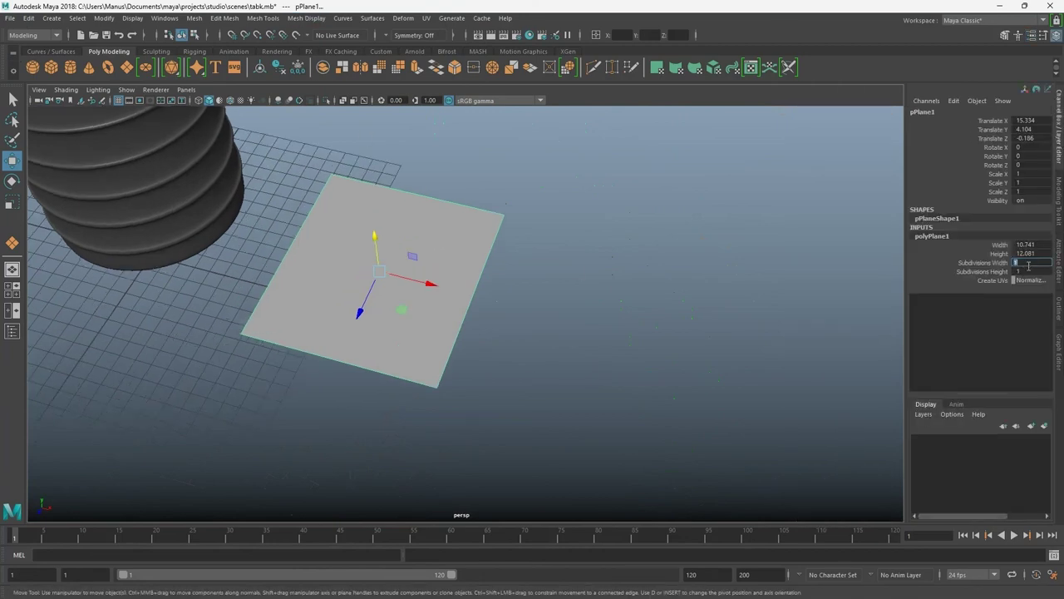
double_click(1030, 271)
right_click_drag(678, 289, 663, 321, "alt")
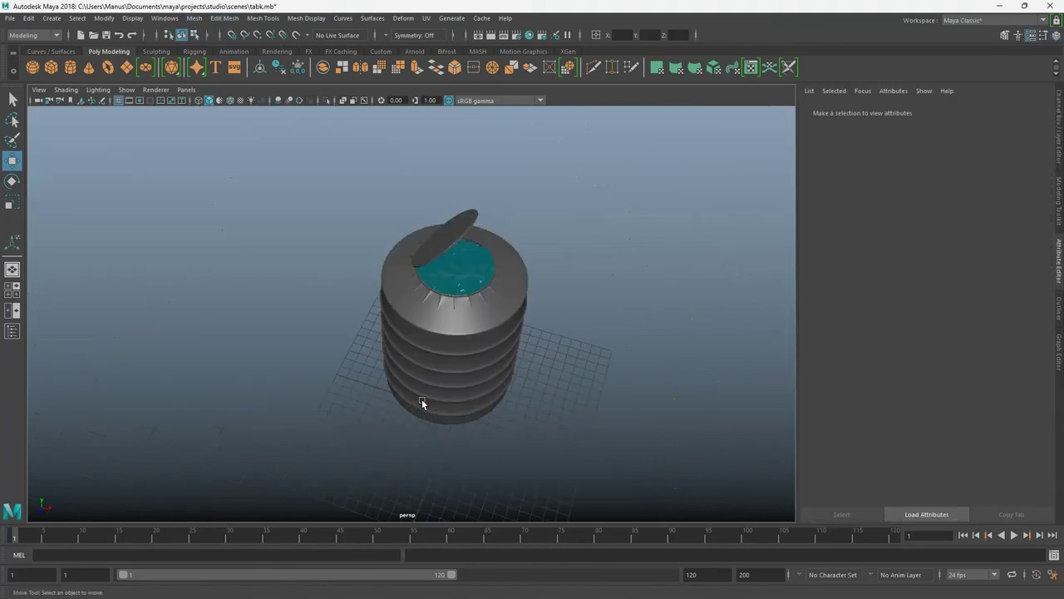
mouse_move(422, 403)
left_mouse_down("alt")
mouse_move(527, 377)
mouse_move(197, 297)
mouse_move(719, 463)
left_mouse_up("alt")
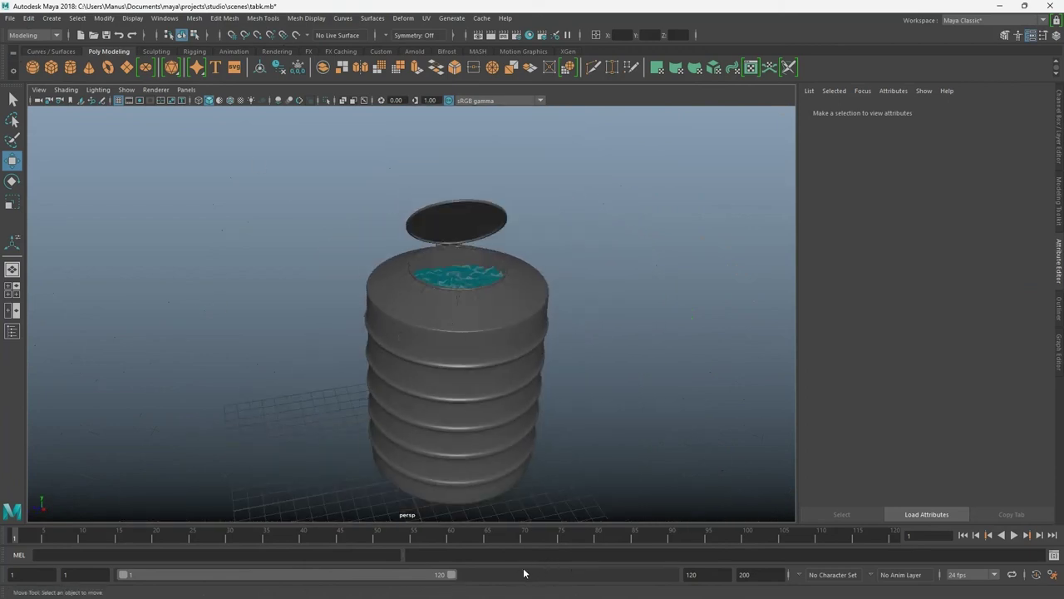
left_click(464, 274)
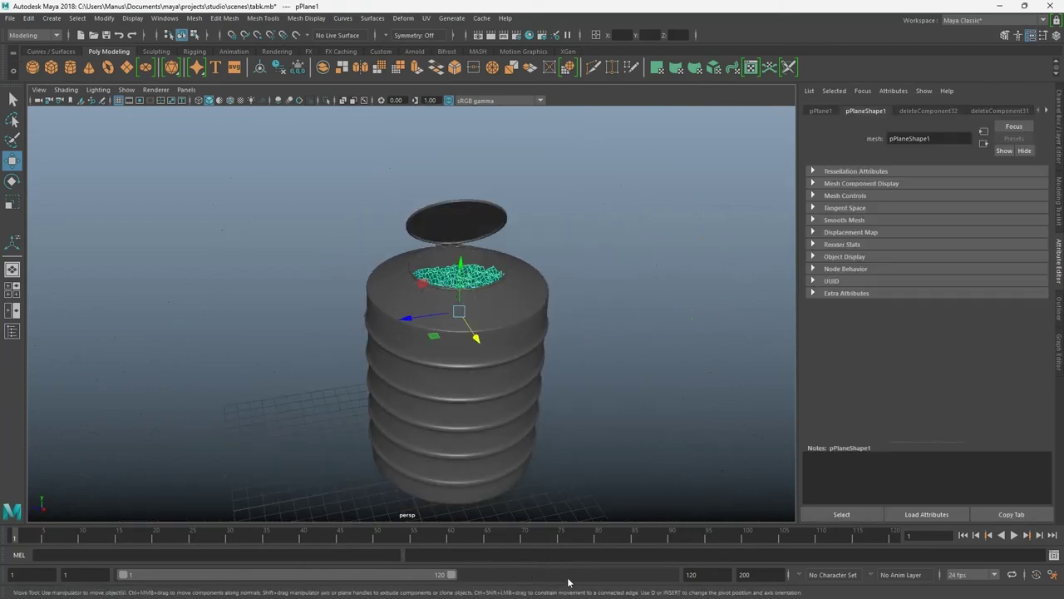
left_click(649, 444)
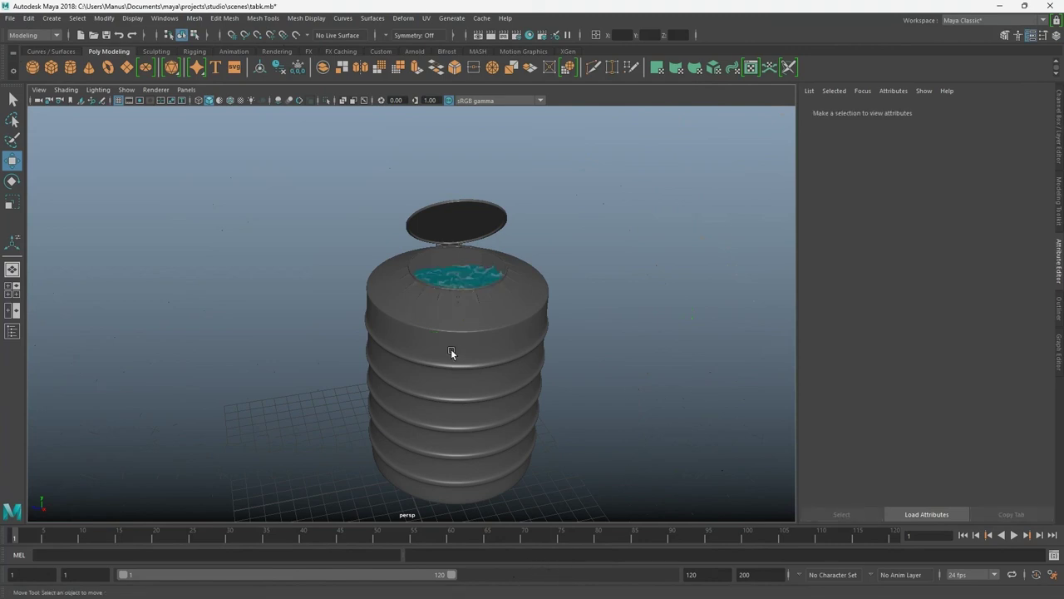